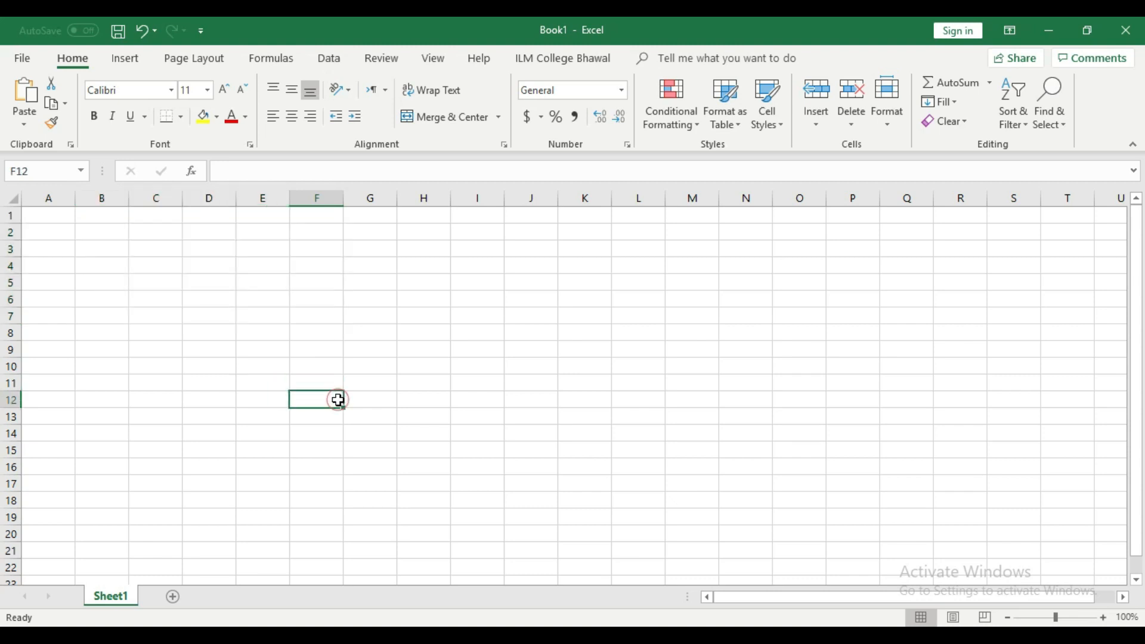
Draw a rectangle about 1.73" high and 2.49" wide over cells B2 to E10.
click(137, 63)
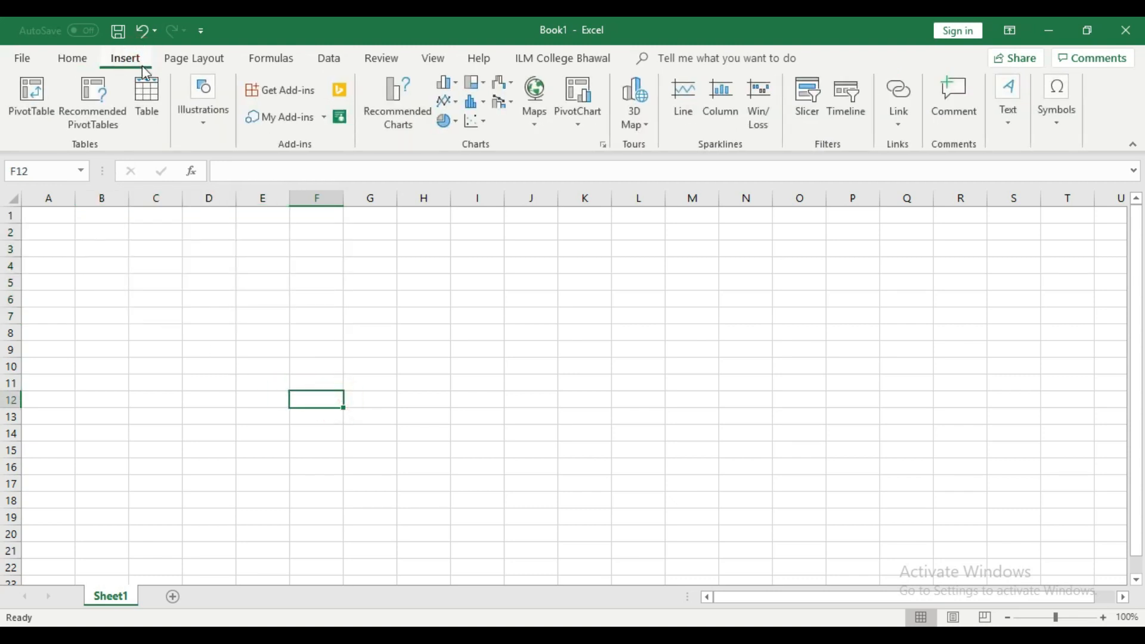
click(213, 123)
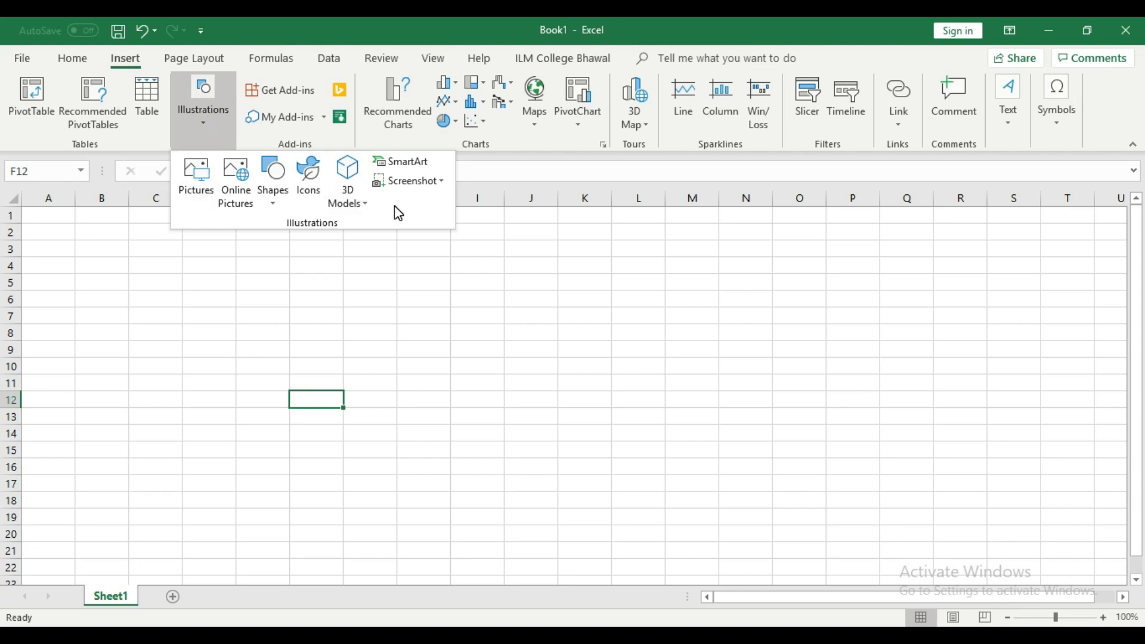
click(282, 205)
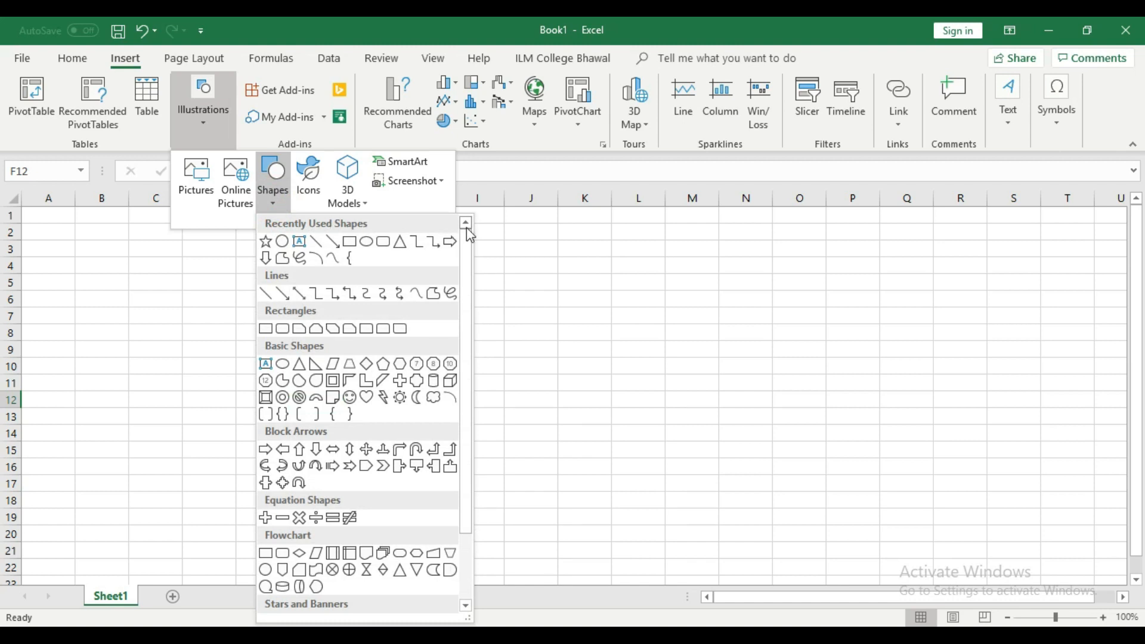
scroll(463, 355, down, 3)
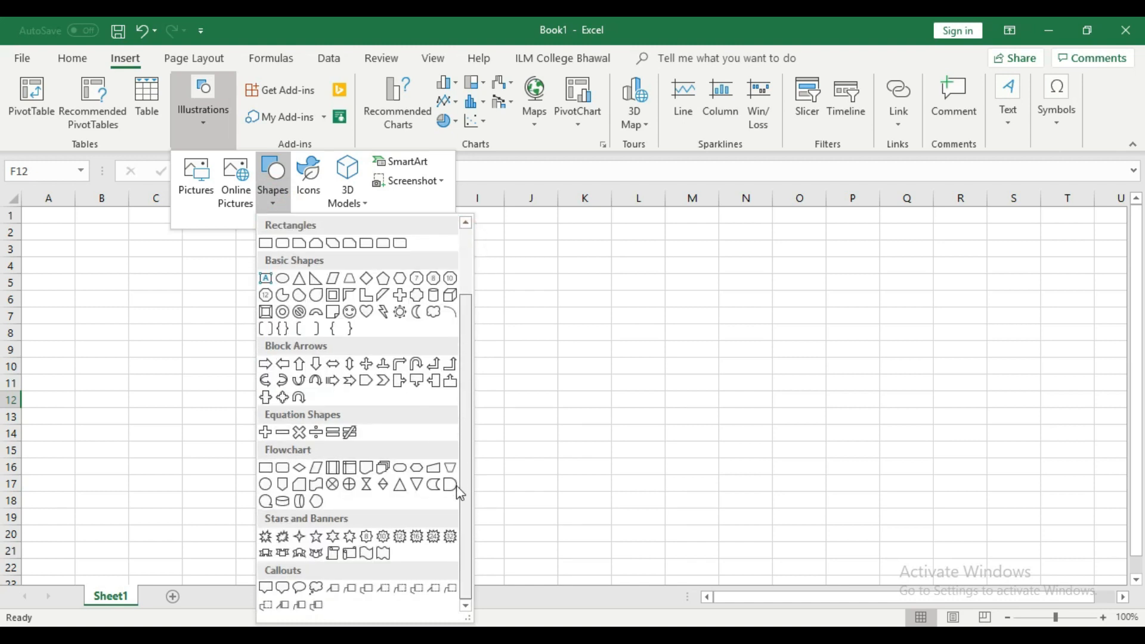
drag(467, 431, 487, 210)
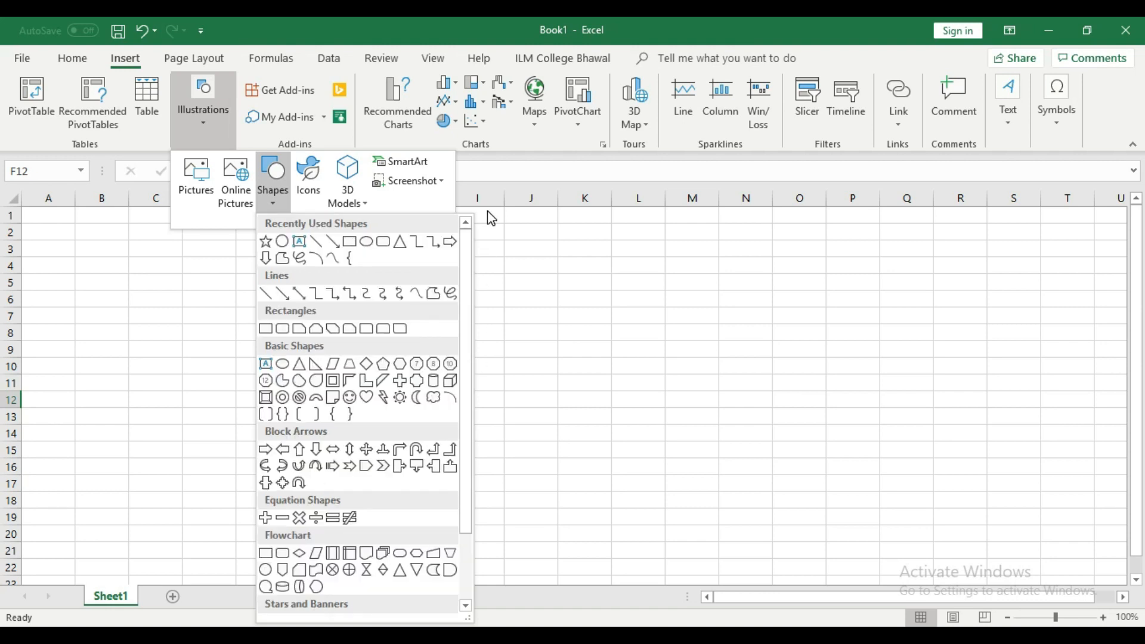
click(349, 242)
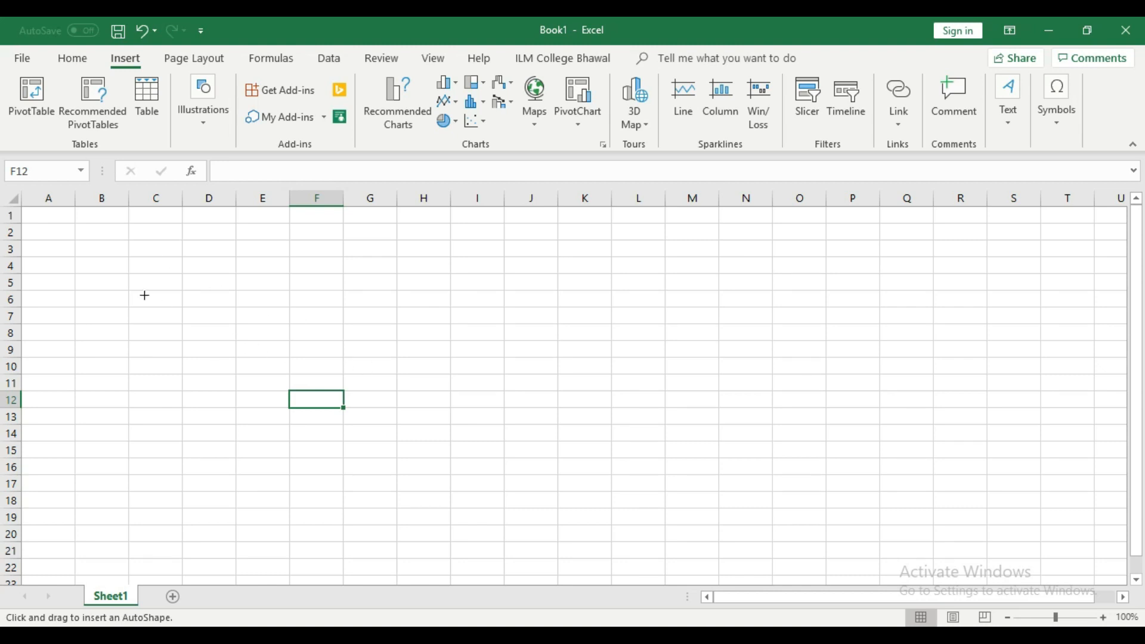
drag(88, 228, 89, 227)
drag(88, 227, 114, 257)
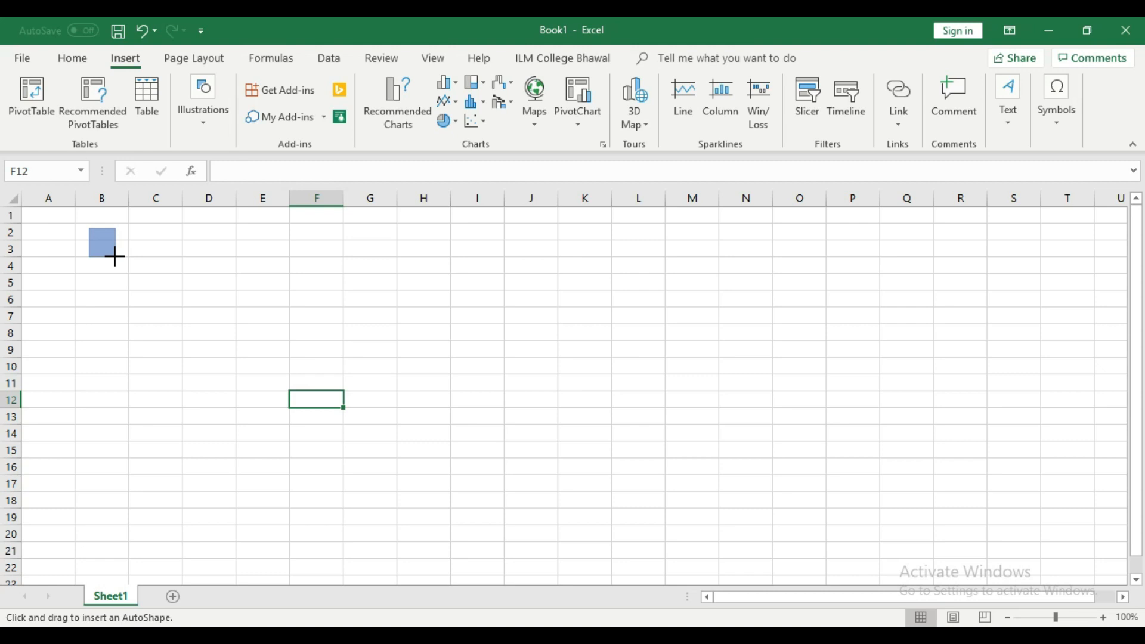
drag(115, 257, 271, 357)
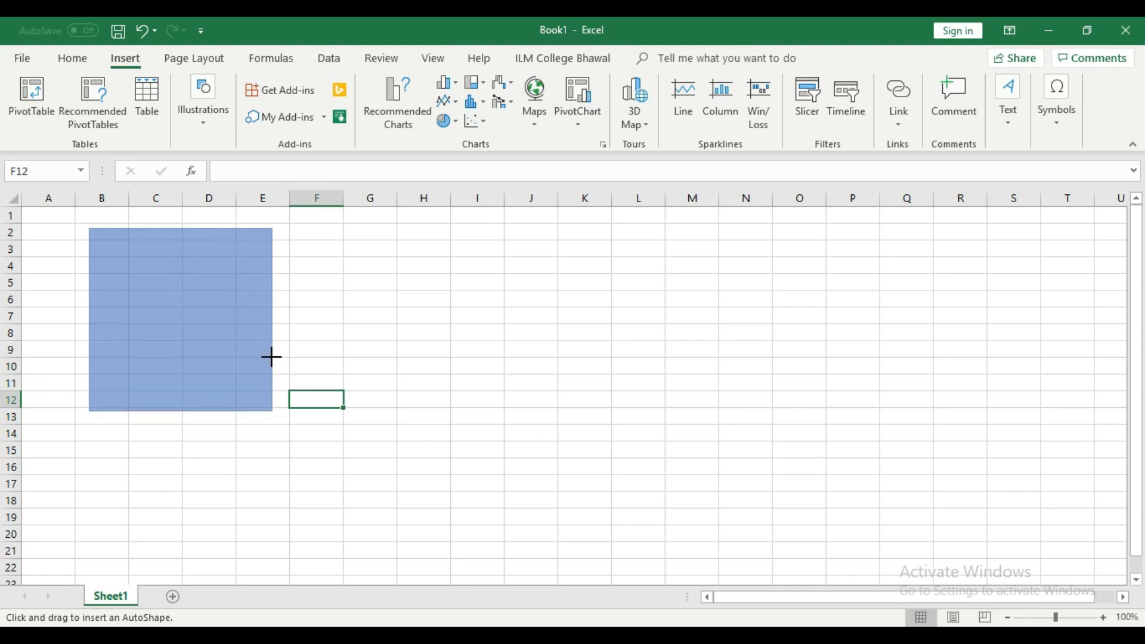
drag(271, 357, 319, 416)
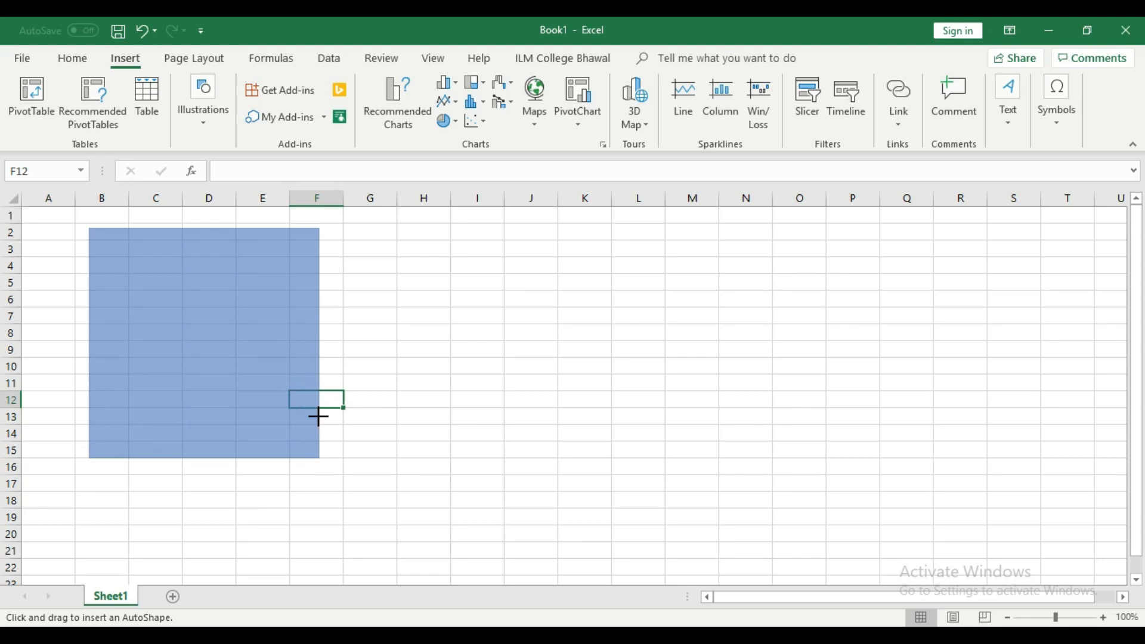
mouse_move(318, 416)
mouse_down()
mouse_move(195, 297)
mouse_move(290, 368)
mouse_up()
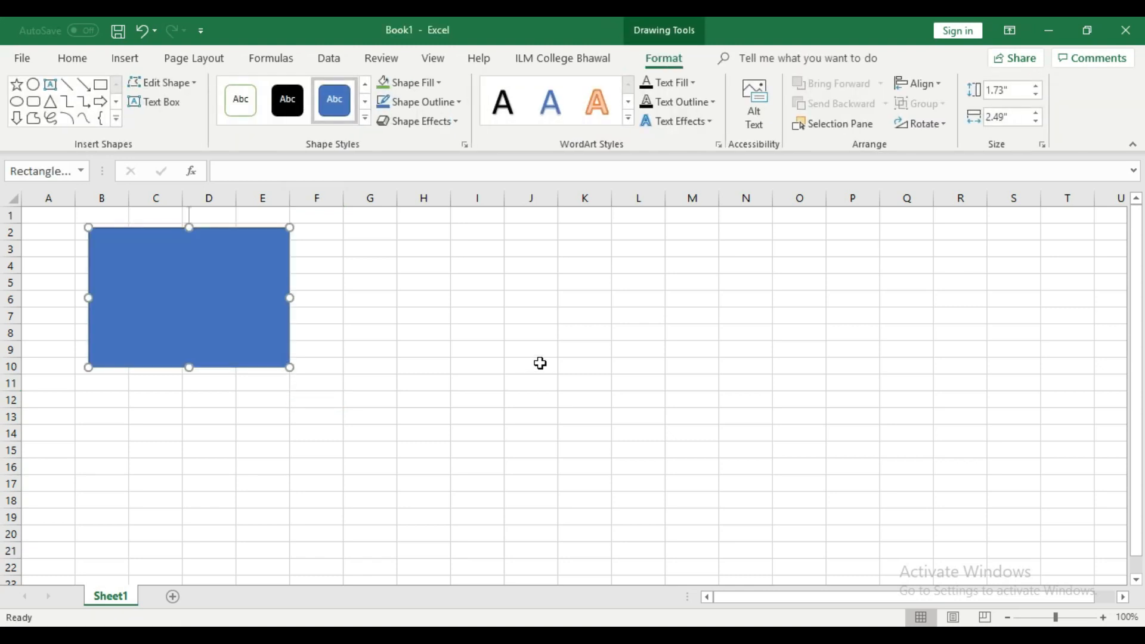
click(540, 363)
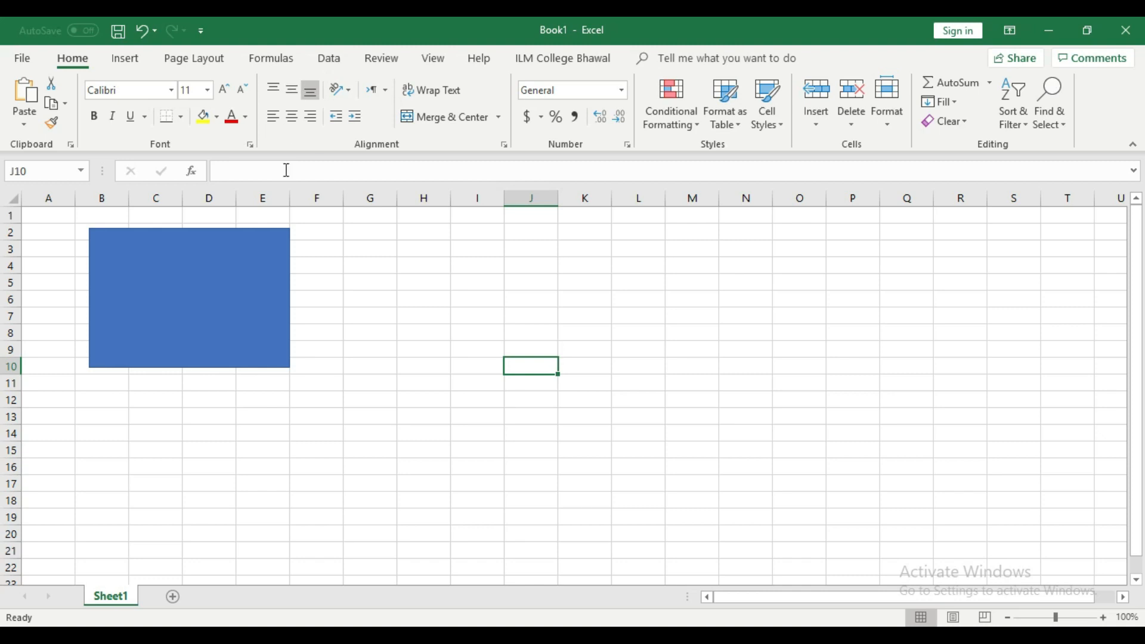
Draw a second rectangle about 2.2" high and 3.88" wide over cells F2 to L12, beside the first one.
click(123, 58)
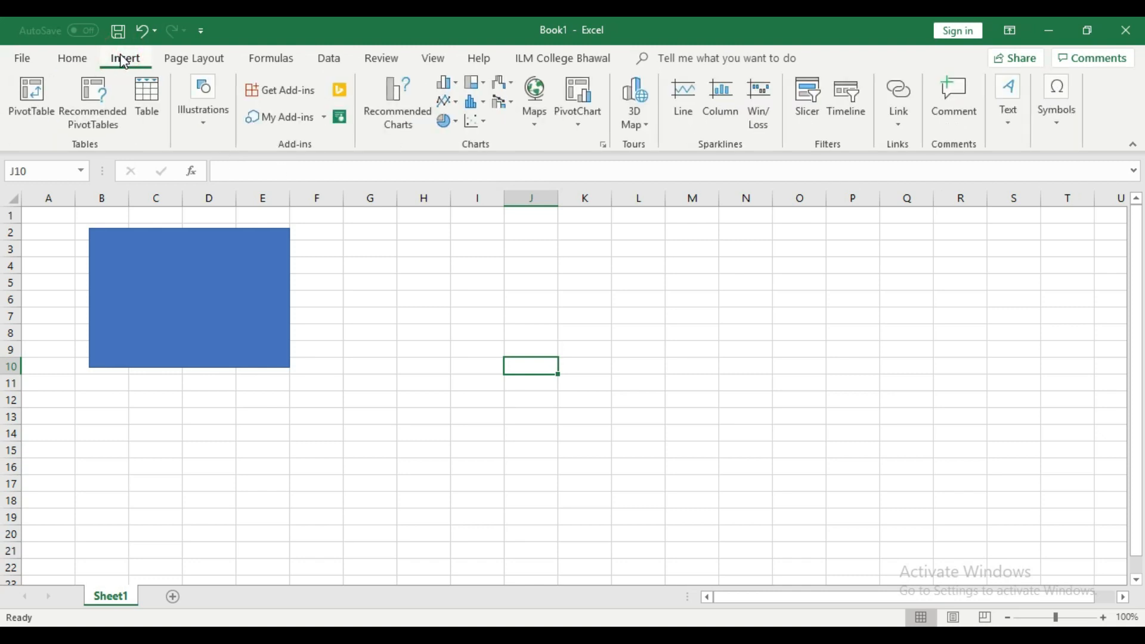
click(205, 107)
click(277, 191)
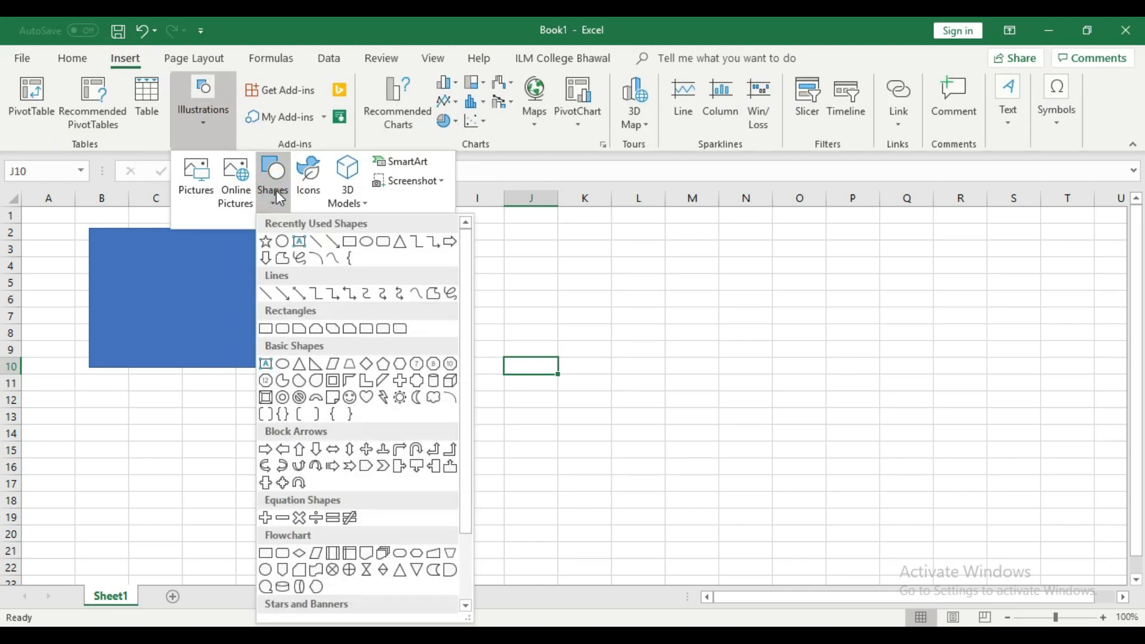
click(365, 243)
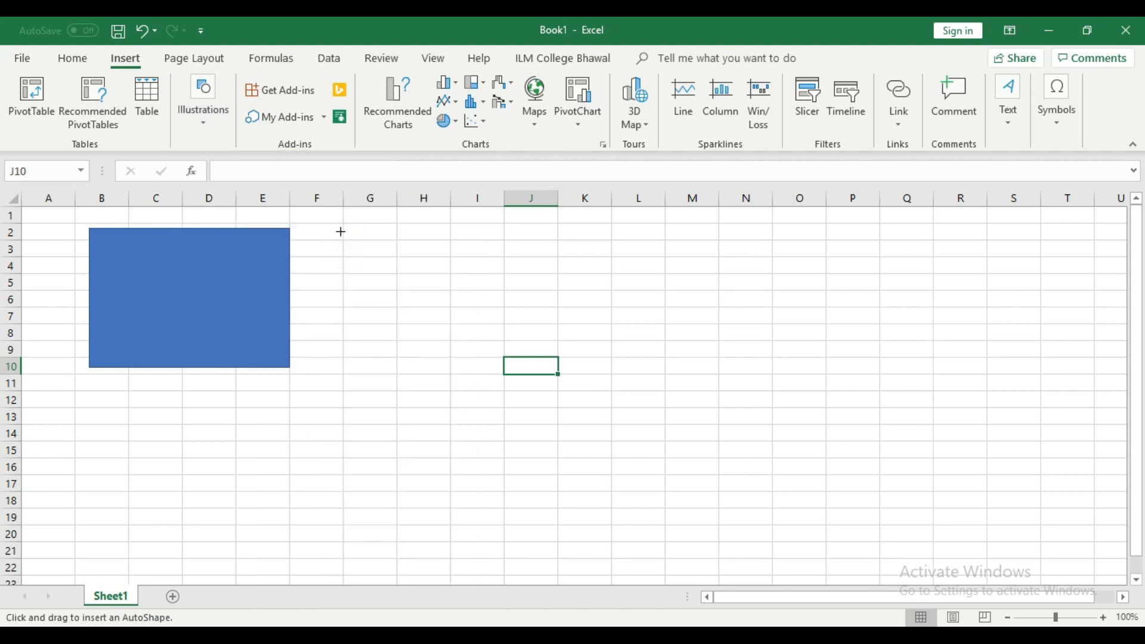
drag(334, 228, 647, 403)
click(742, 465)
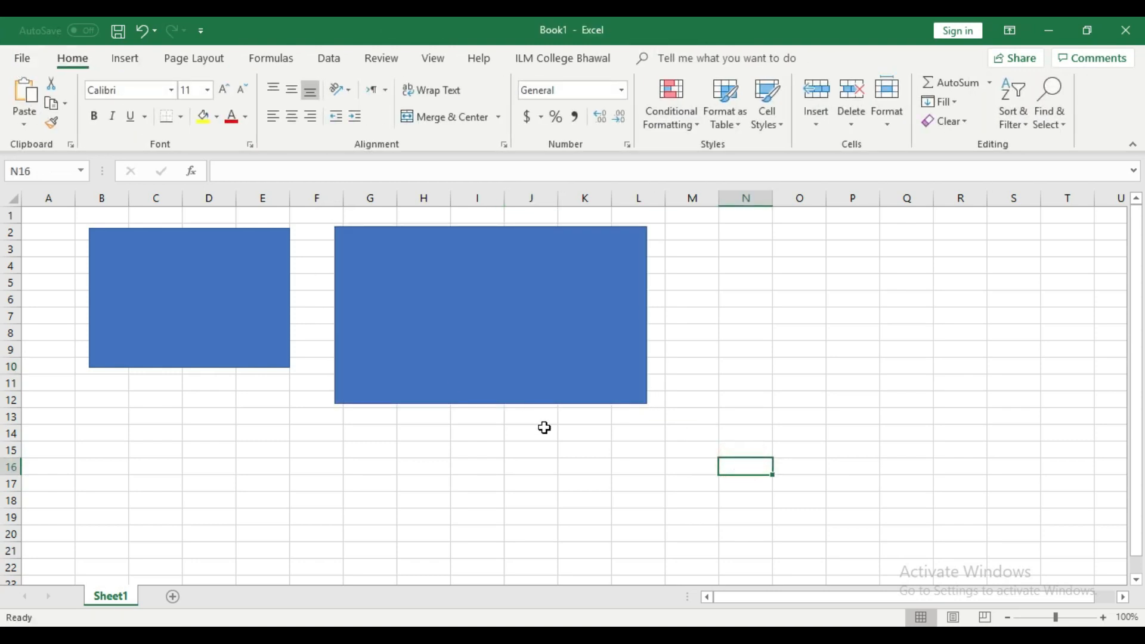
Draw a five-point star about 2.03" high and 2.43" wide over columns N to Q, beside the second rectangle.
click(141, 62)
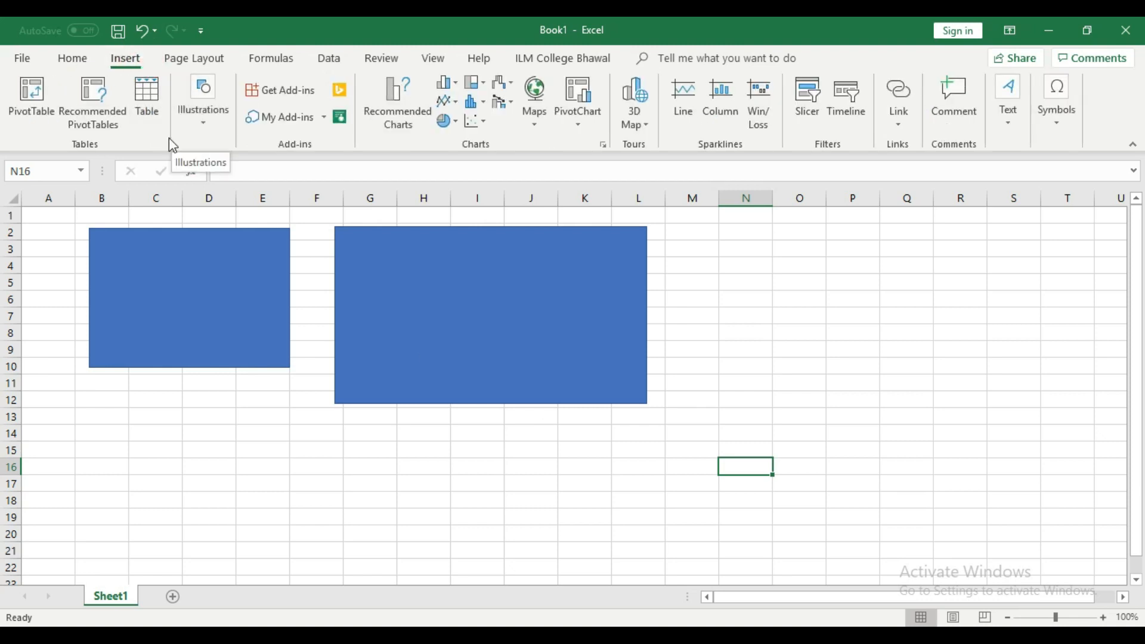
click(210, 121)
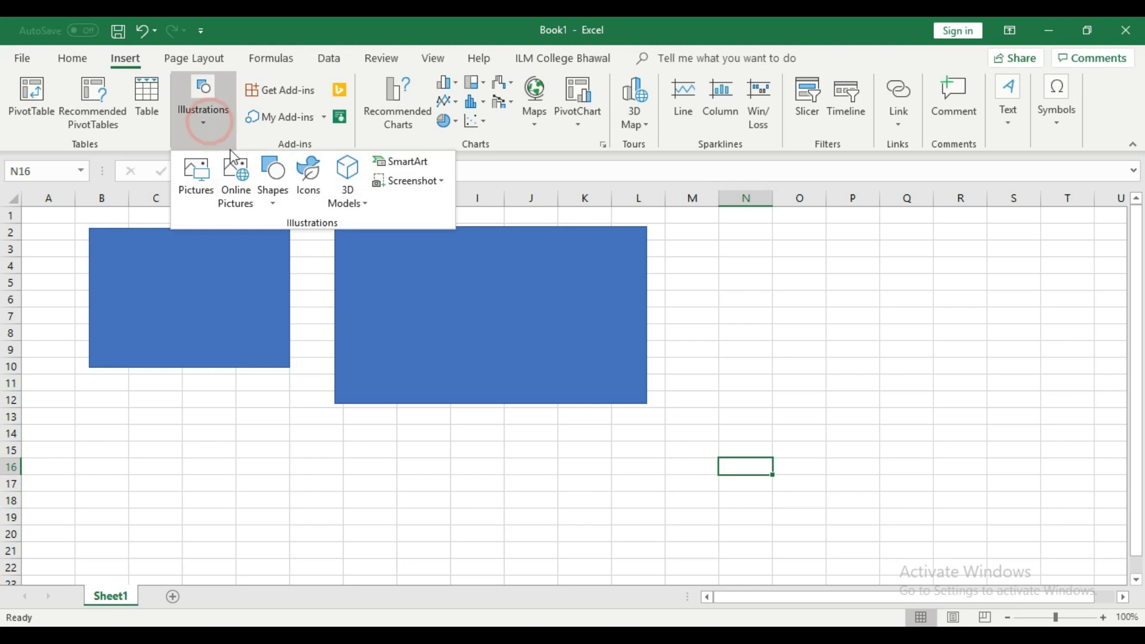
click(274, 189)
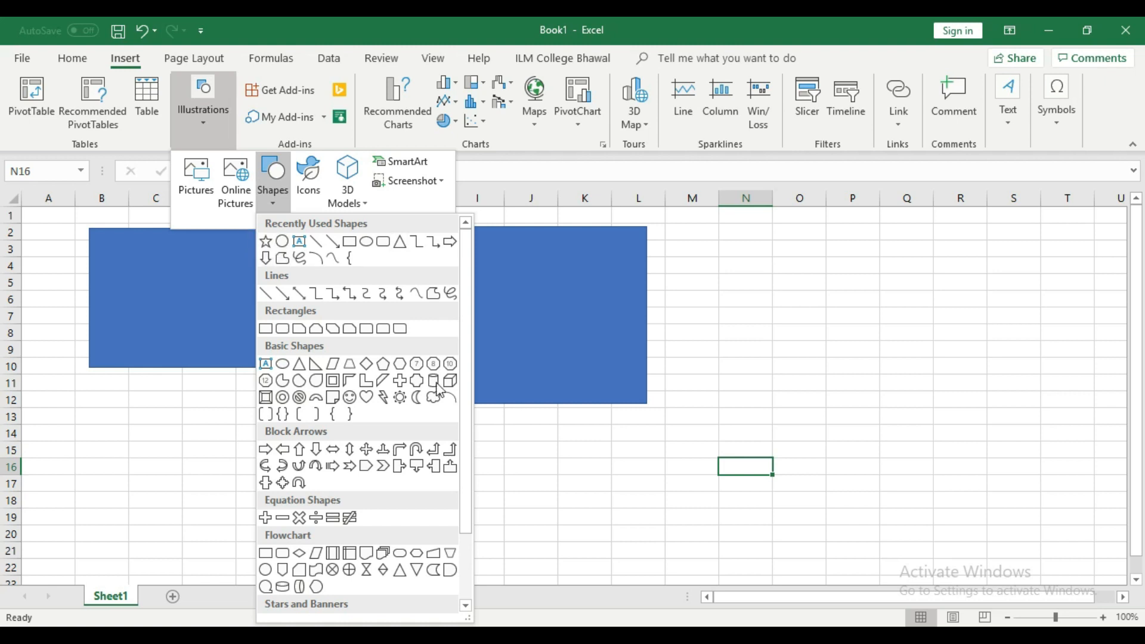
drag(464, 332, 469, 514)
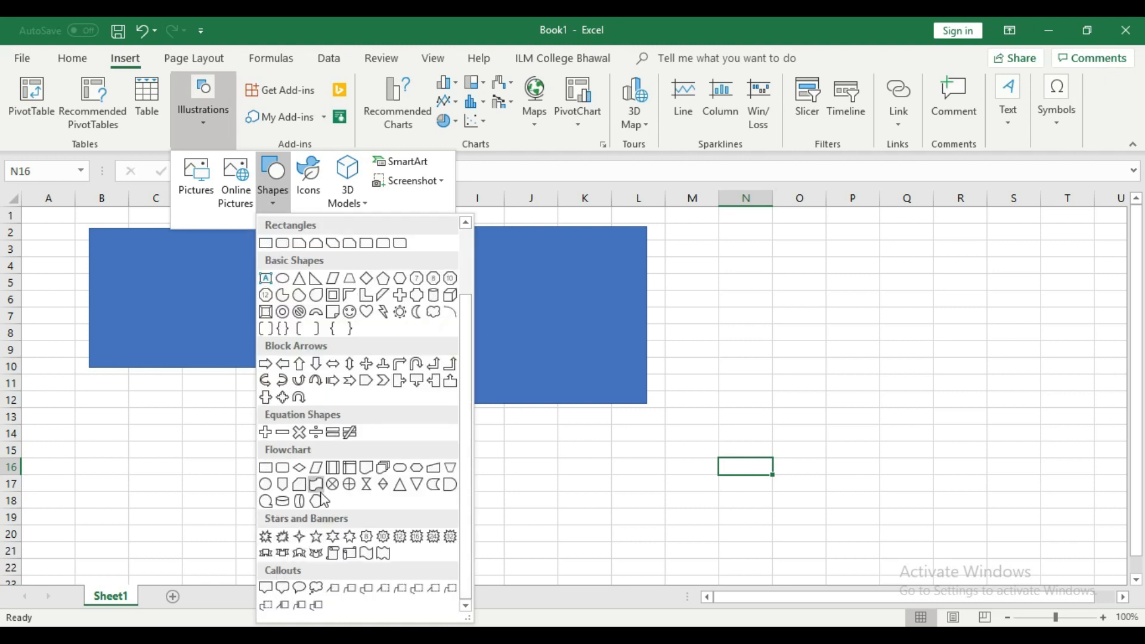
click(316, 536)
drag(723, 231, 920, 395)
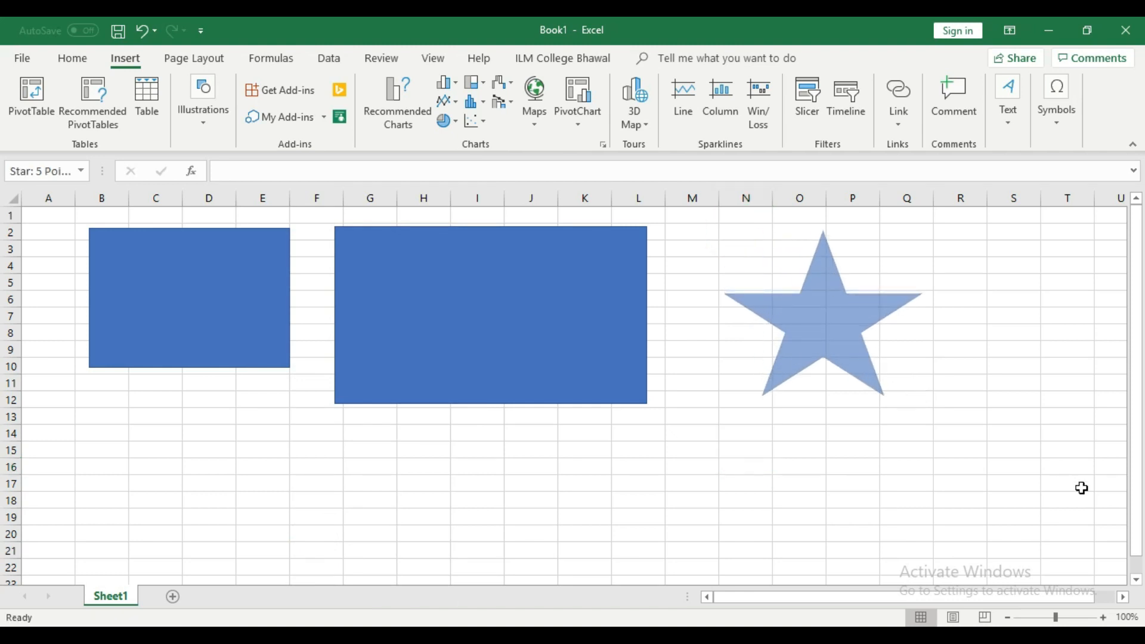
click(972, 457)
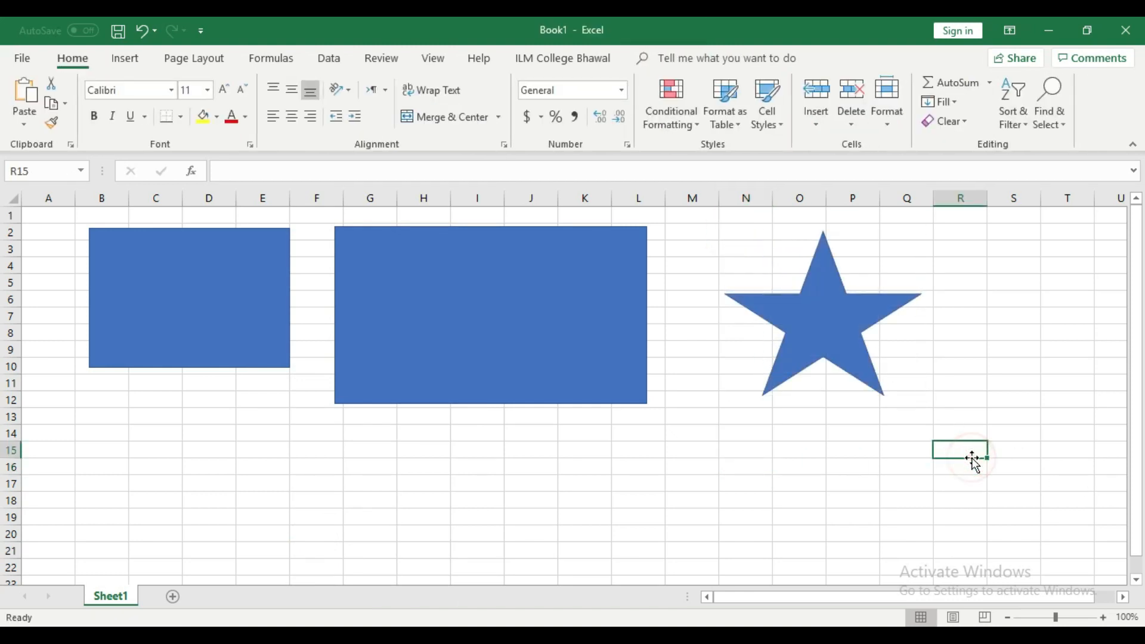
Enlarge the first rectangle by its corners so it spans from about A2 to F13.
mouse_move(817, 309)
mouse_down()
mouse_move(814, 289)
mouse_move(818, 307)
mouse_up()
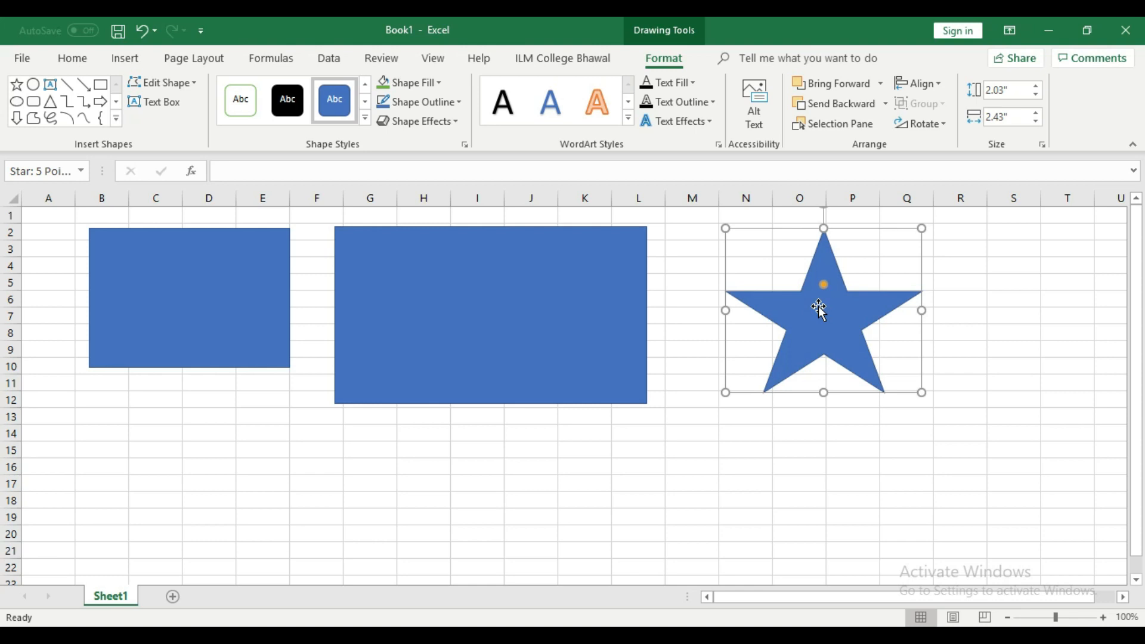
click(151, 308)
click(374, 414)
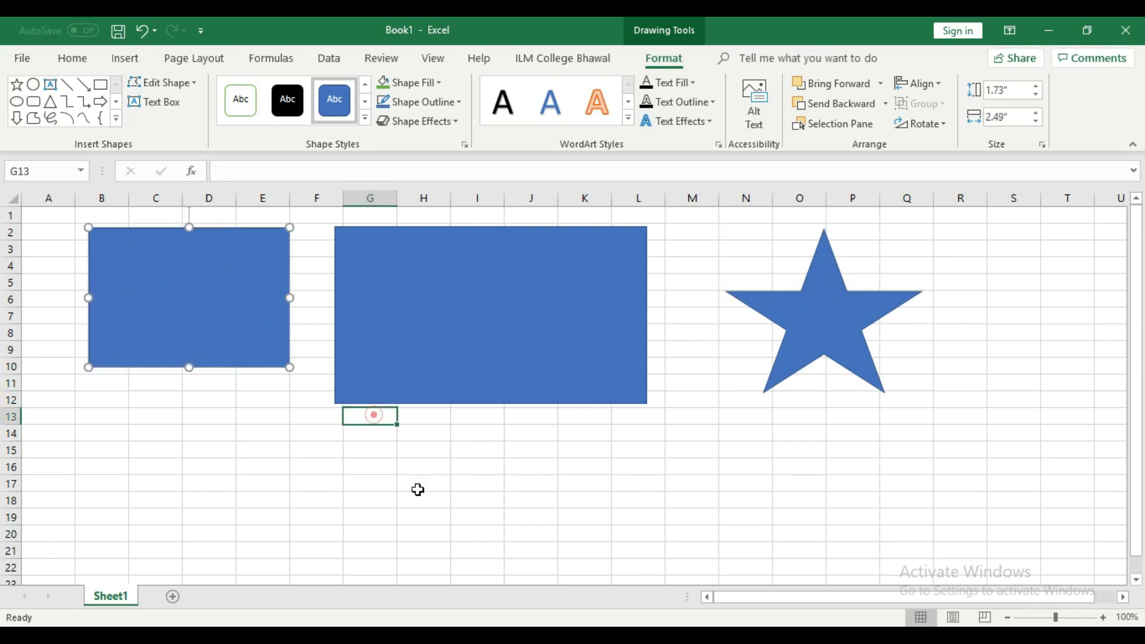
click(220, 311)
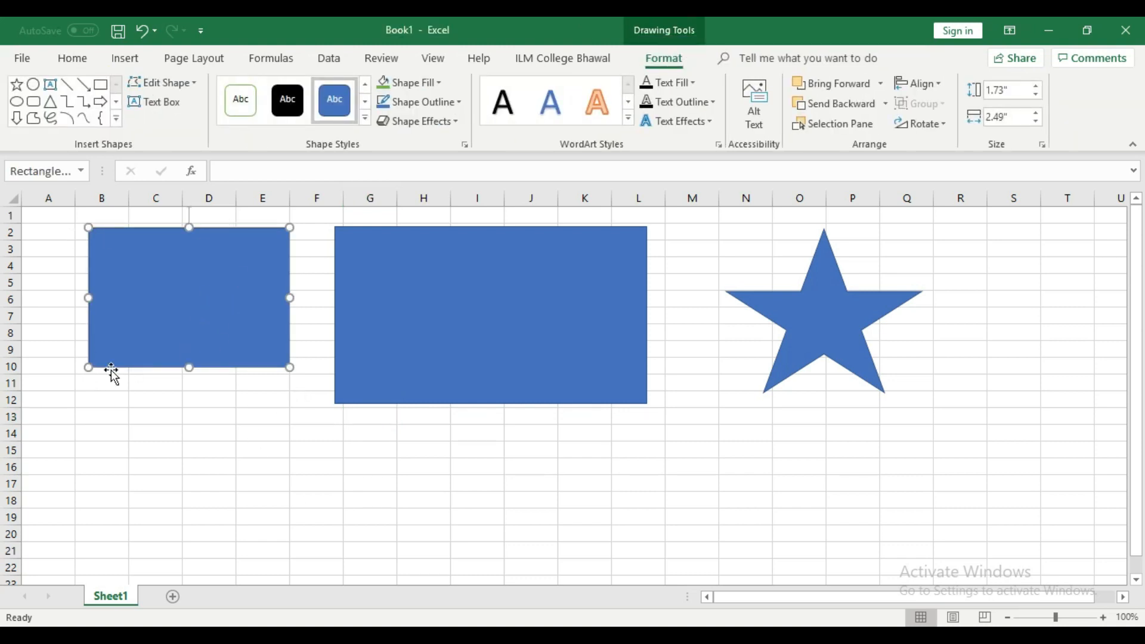
drag(88, 368, 48, 424)
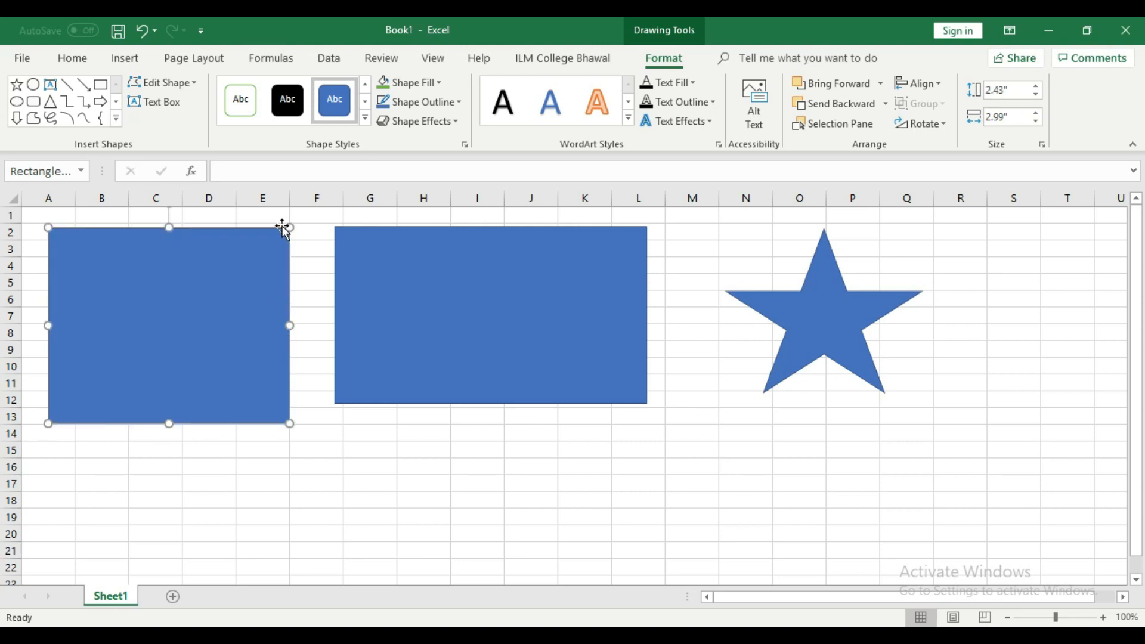
mouse_move(290, 227)
mouse_down()
mouse_move(330, 213)
mouse_move(205, 307)
mouse_move(298, 233)
mouse_up()
Widen the star slightly from its lower-left corner so its edge reaches into column M.
click(813, 335)
mouse_move(725, 392)
mouse_down()
mouse_move(660, 475)
mouse_move(736, 350)
mouse_move(710, 388)
mouse_up()
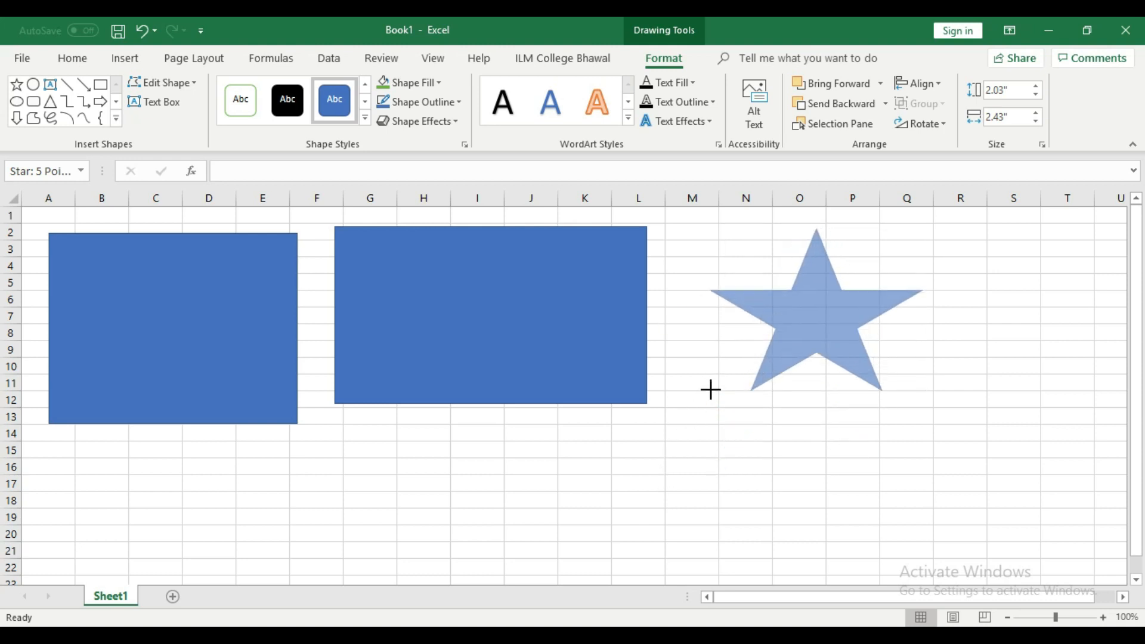
click(854, 466)
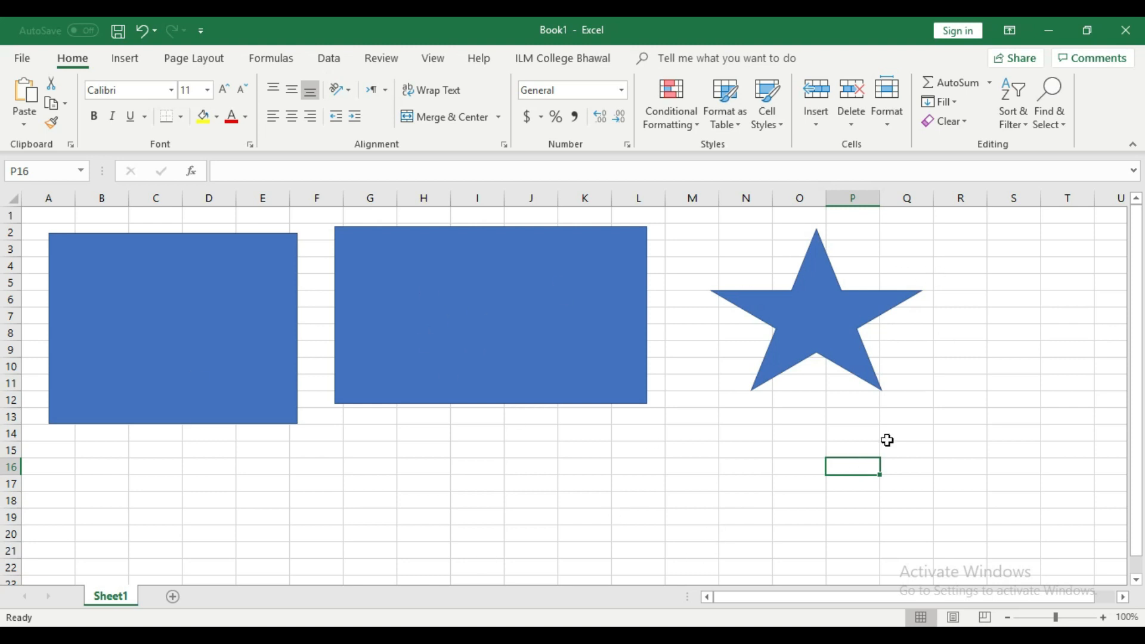
Apply the solid gold theme style from the second row of the shape styles to the middle rectangle.
click(507, 306)
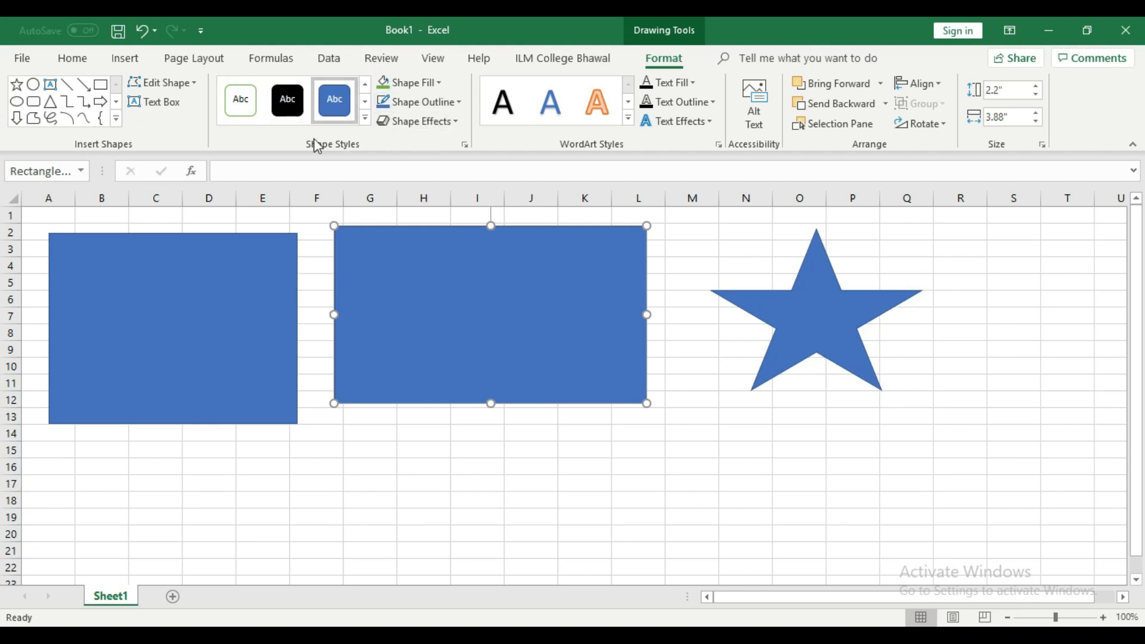
click(365, 121)
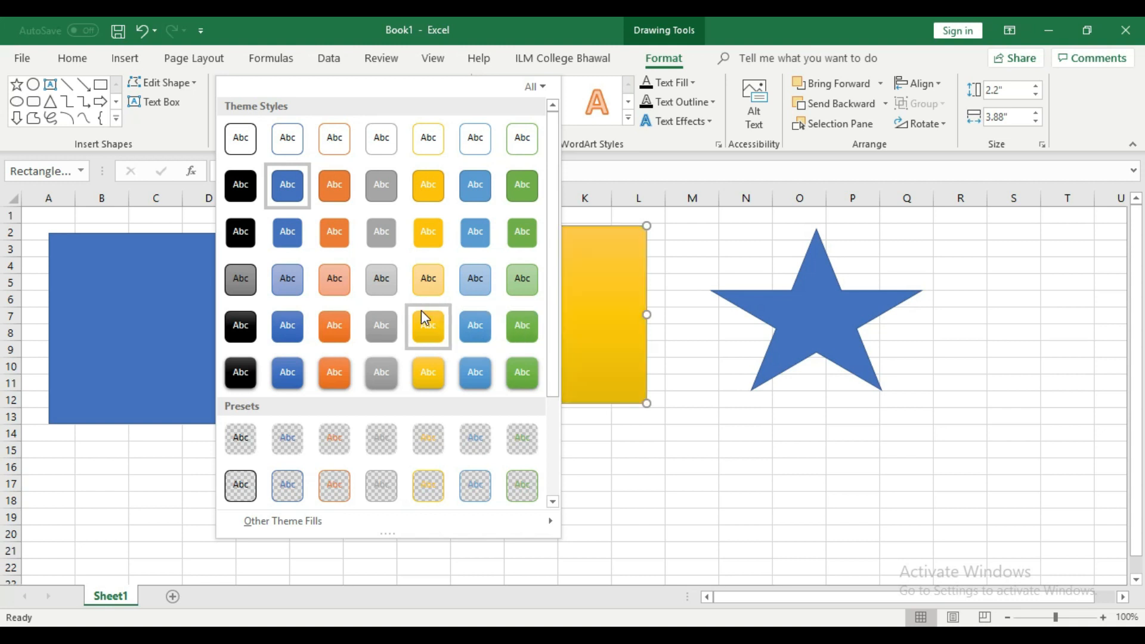
click(436, 191)
click(595, 504)
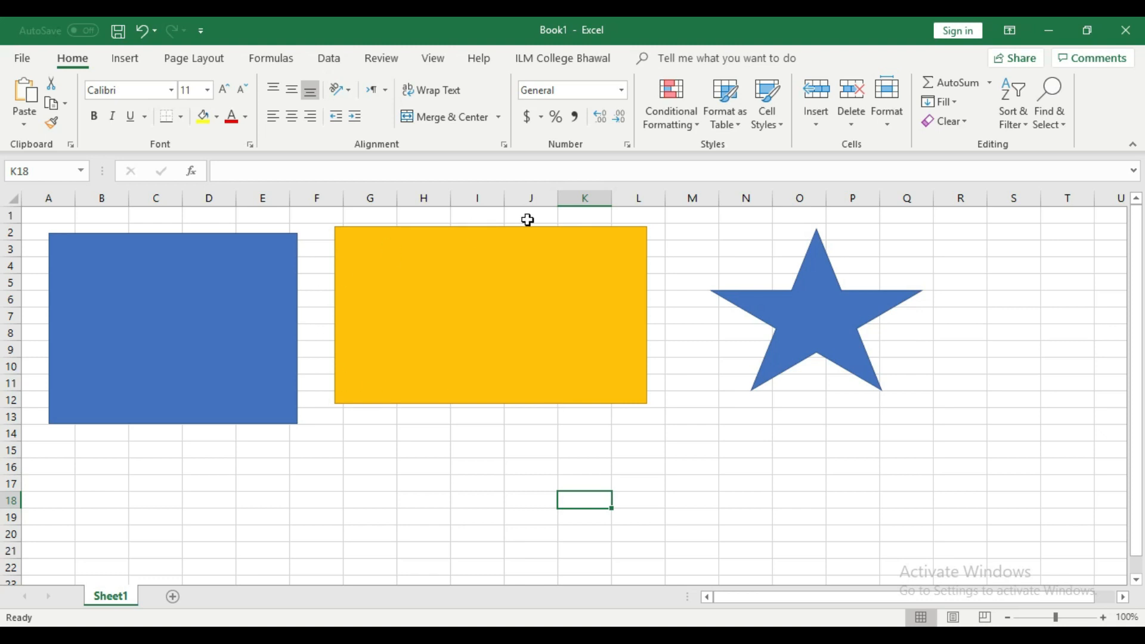
click(462, 449)
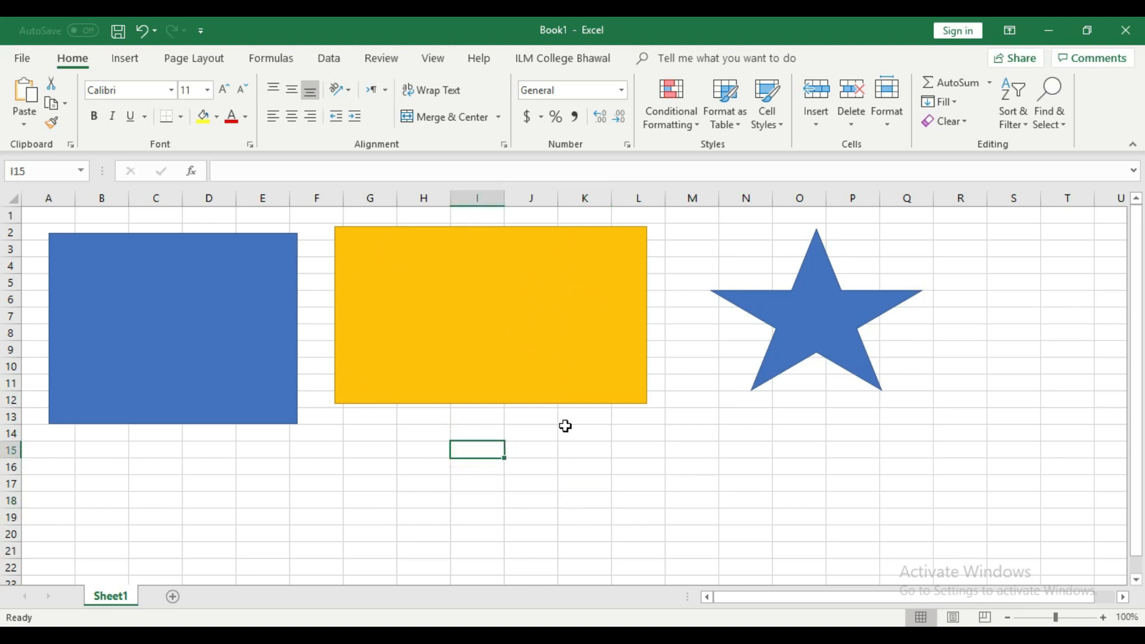
Change the middle rectangle's shape fill to the standard yellow color.
click(574, 332)
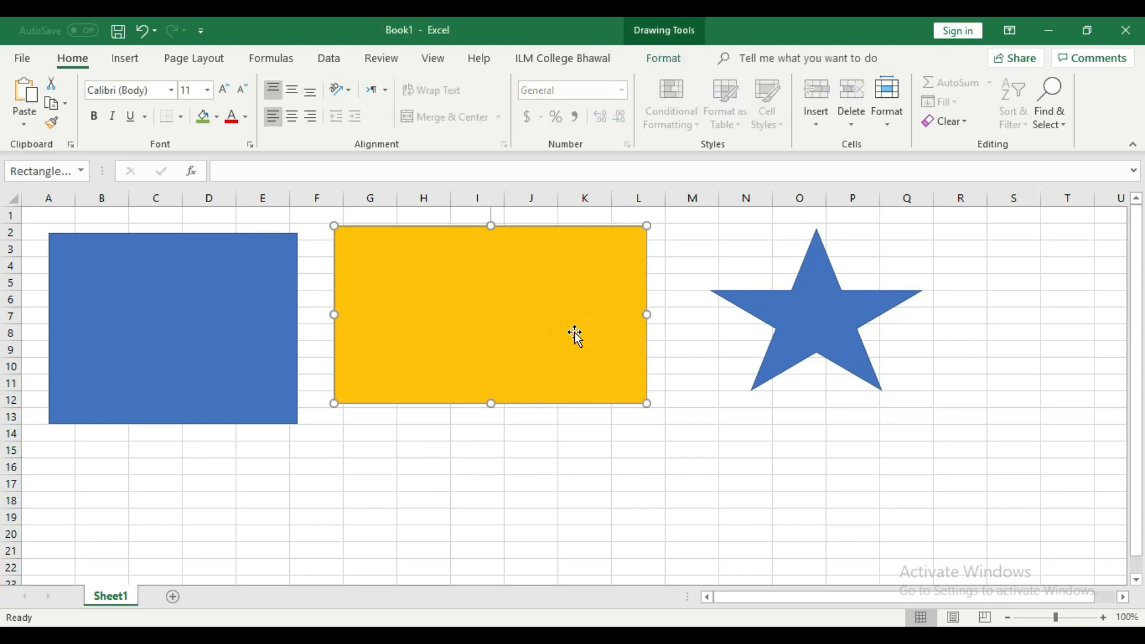
click(669, 59)
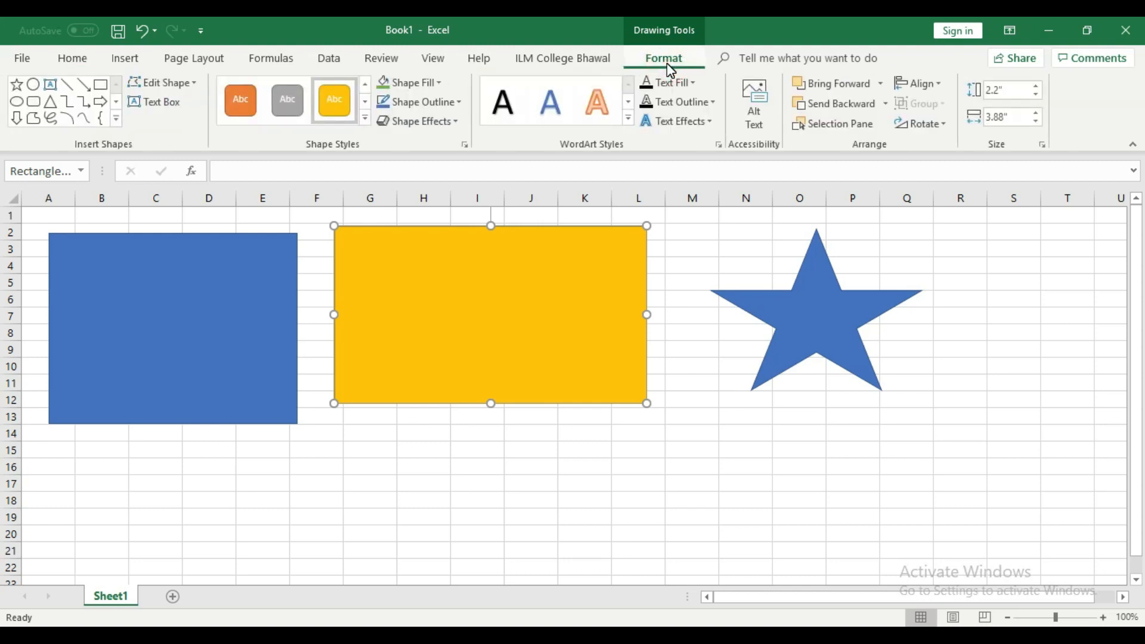
click(440, 83)
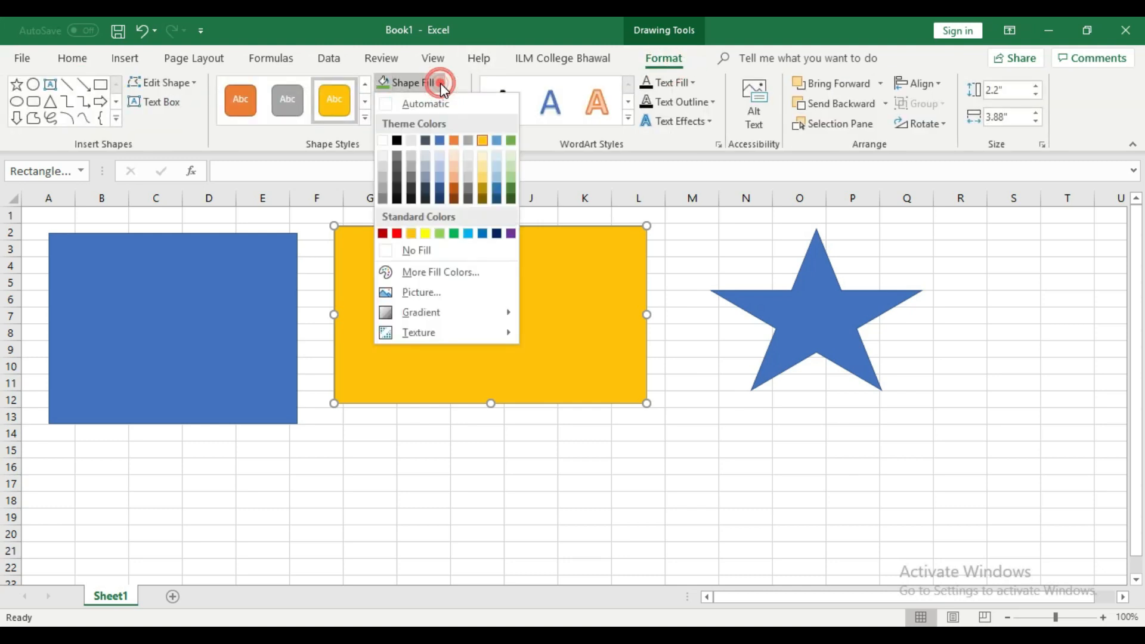
click(425, 236)
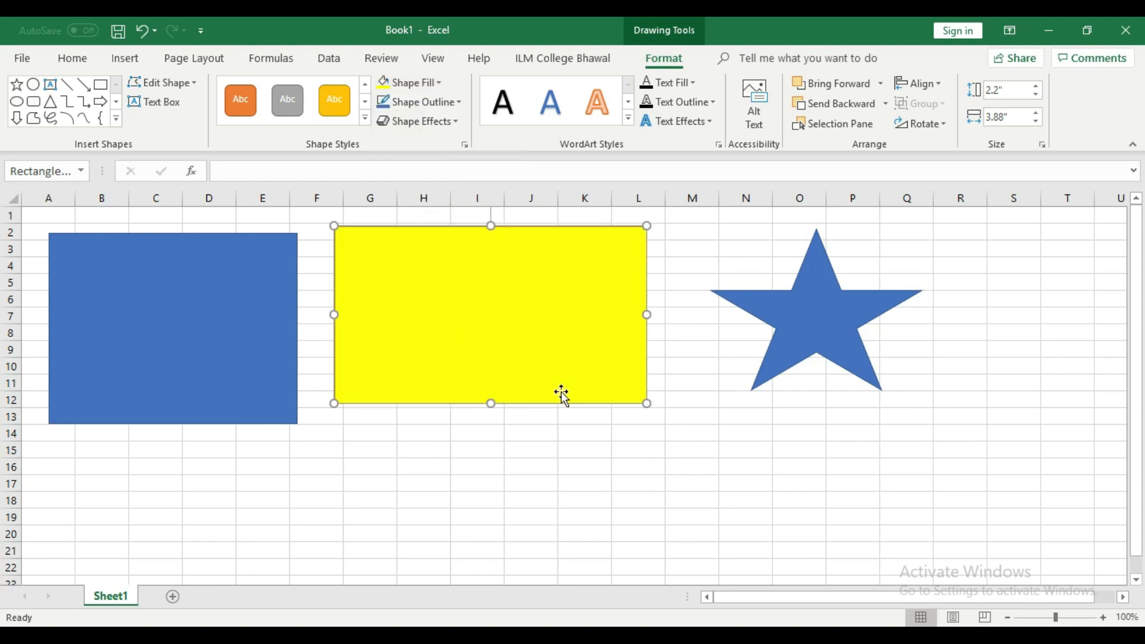
Change the middle rectangle's shape outline to the orange theme color.
click(628, 464)
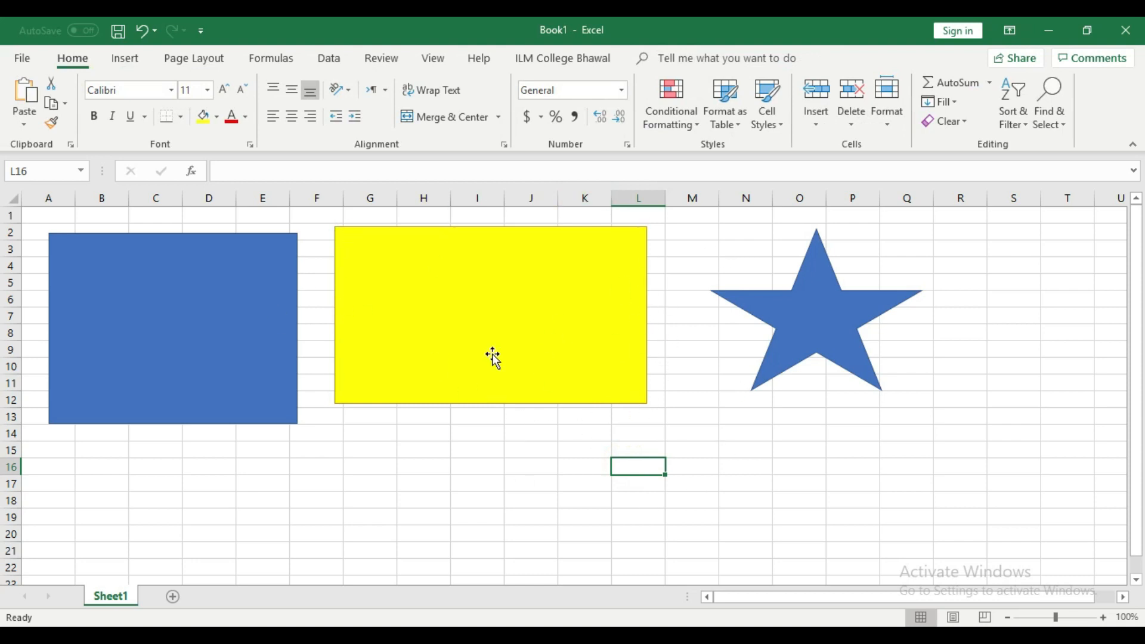
double_click(542, 302)
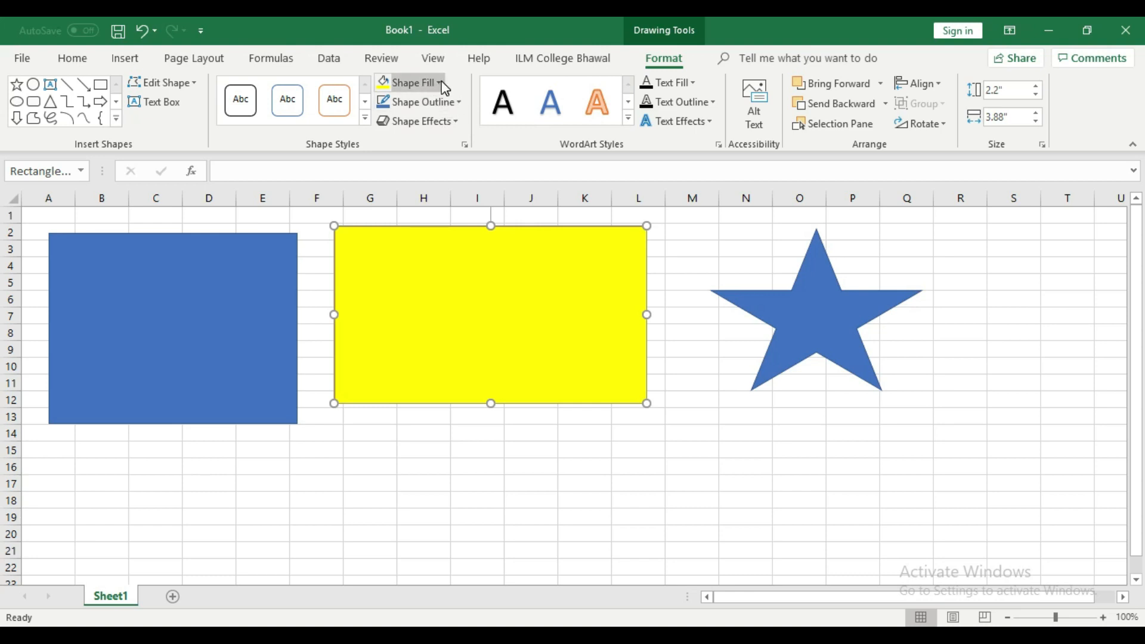
click(441, 83)
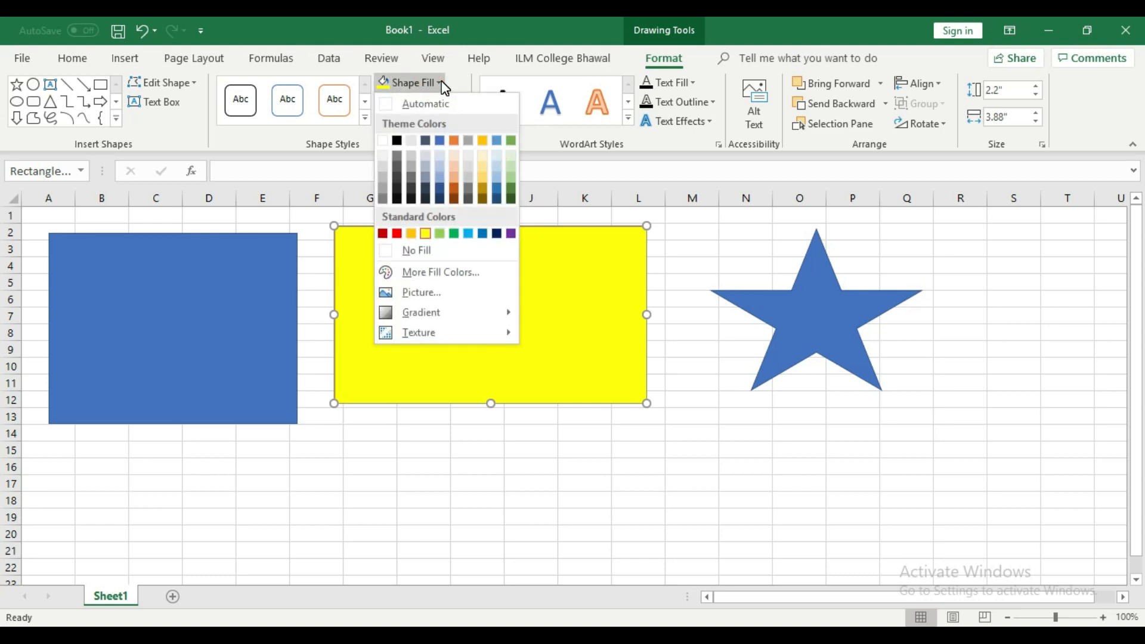
click(440, 82)
click(460, 102)
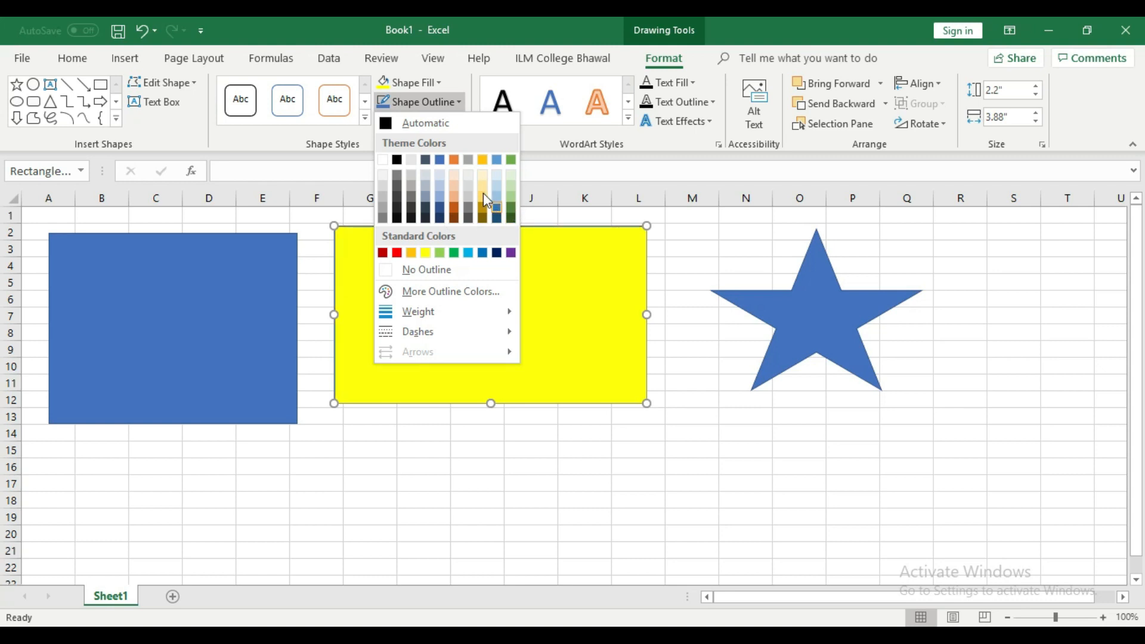
click(453, 160)
click(593, 444)
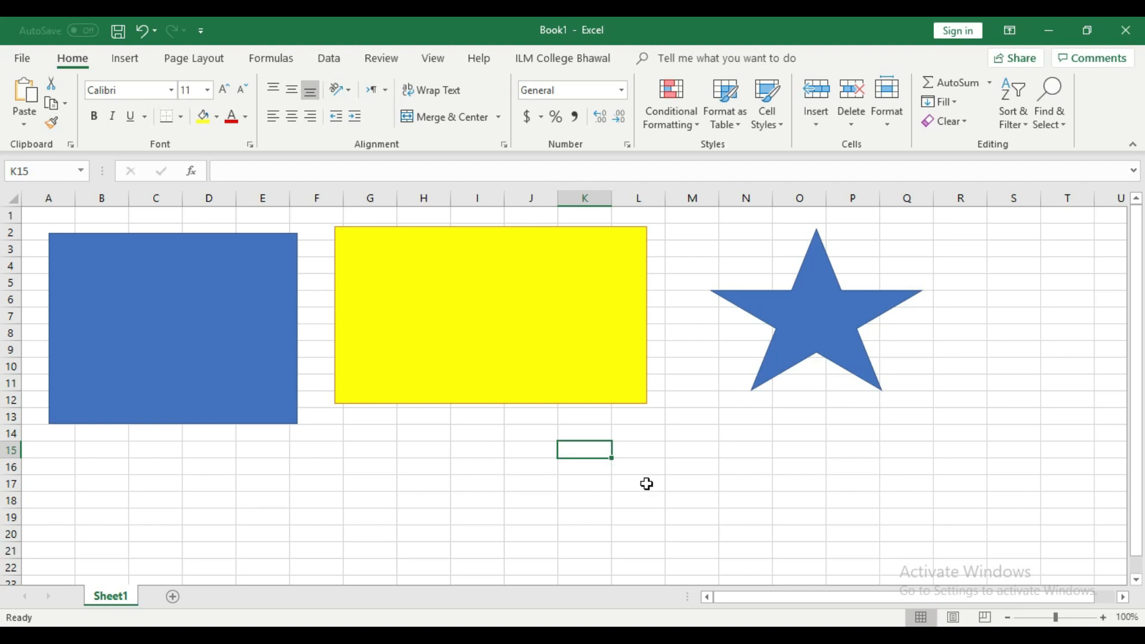
Set the middle rectangle's outline weight to 6 pt.
click(572, 299)
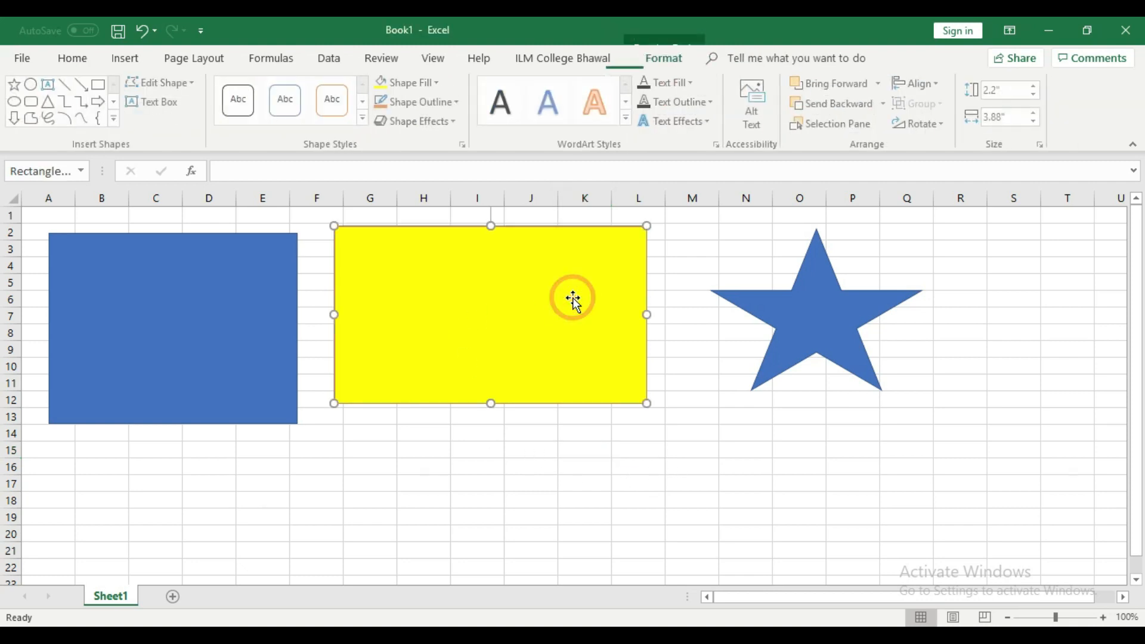
click(459, 102)
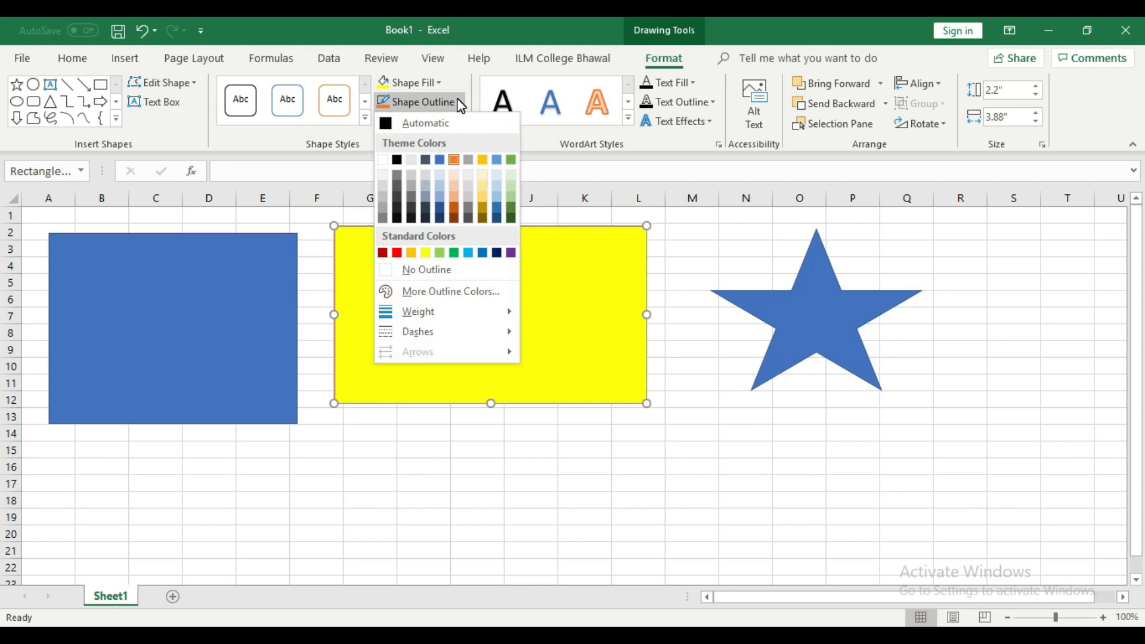
mouse_move(431, 304)
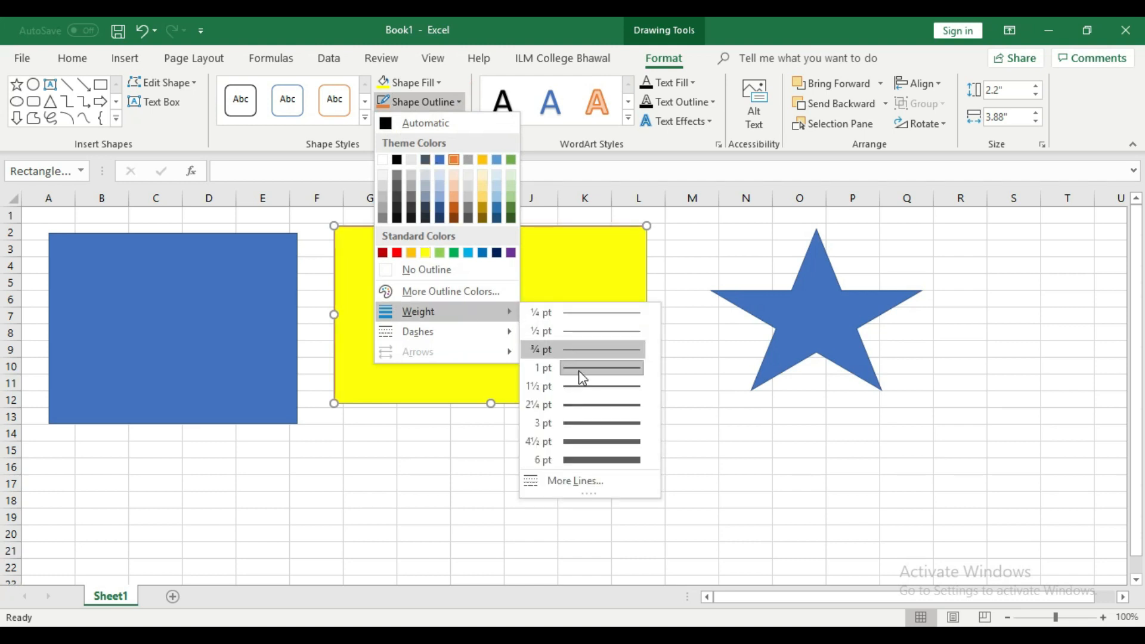
click(604, 461)
click(590, 481)
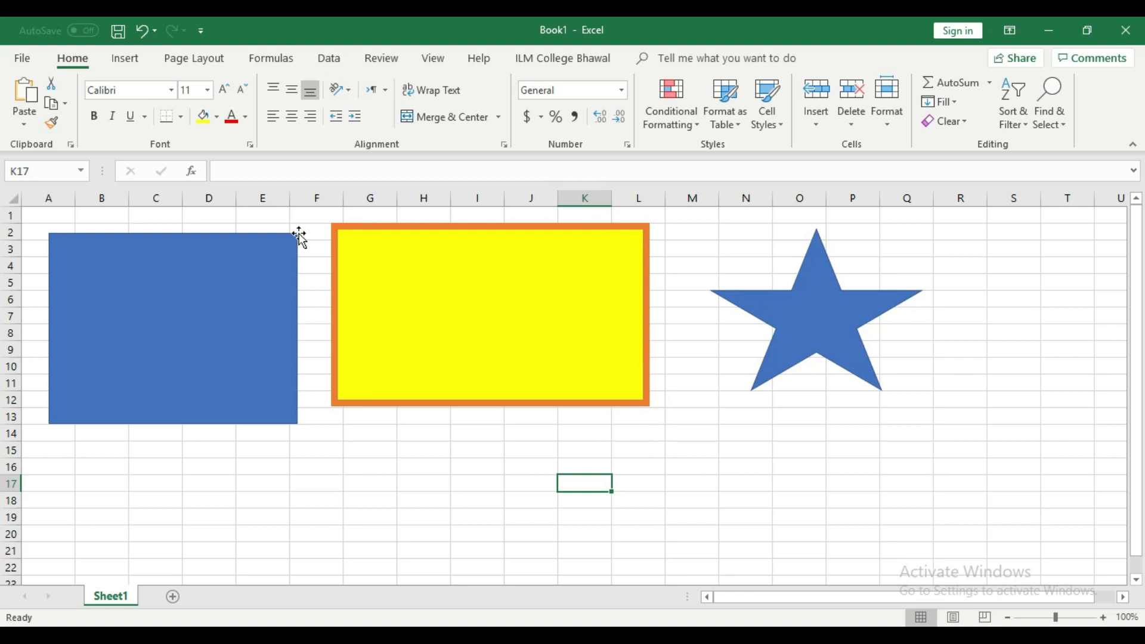
Change the middle rectangle's outline to the long dash style.
click(535, 309)
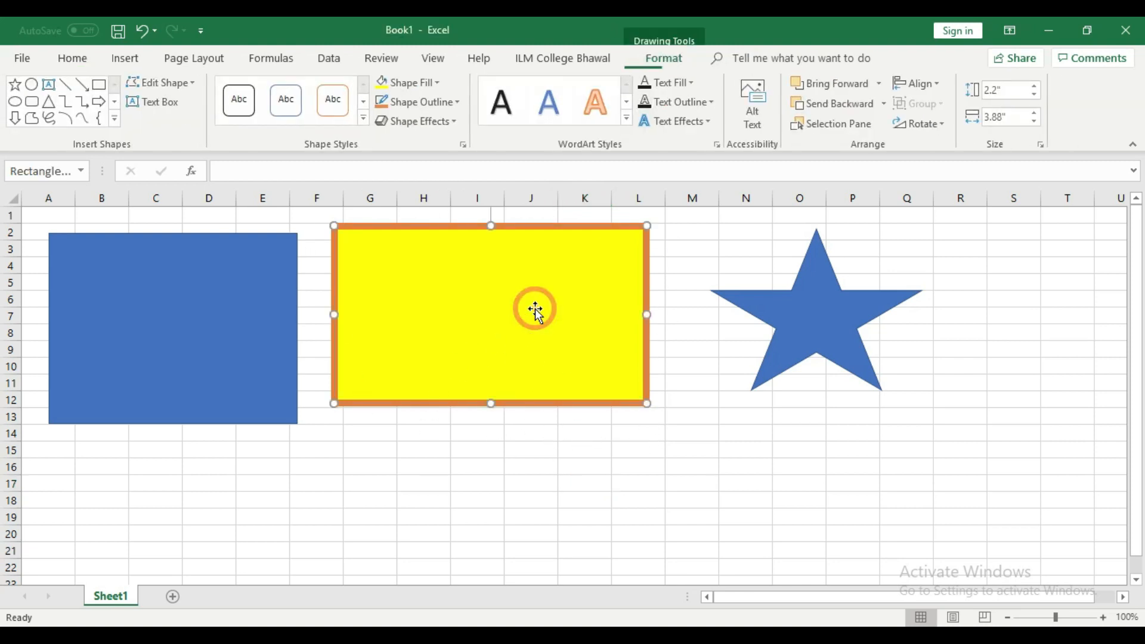
click(458, 102)
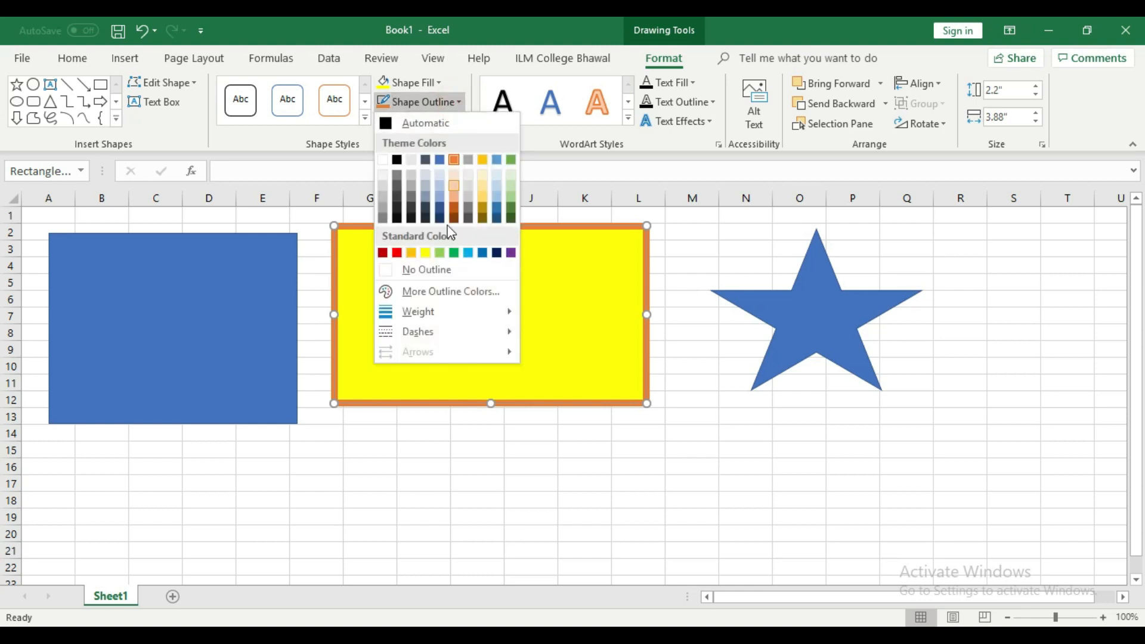
mouse_move(440, 331)
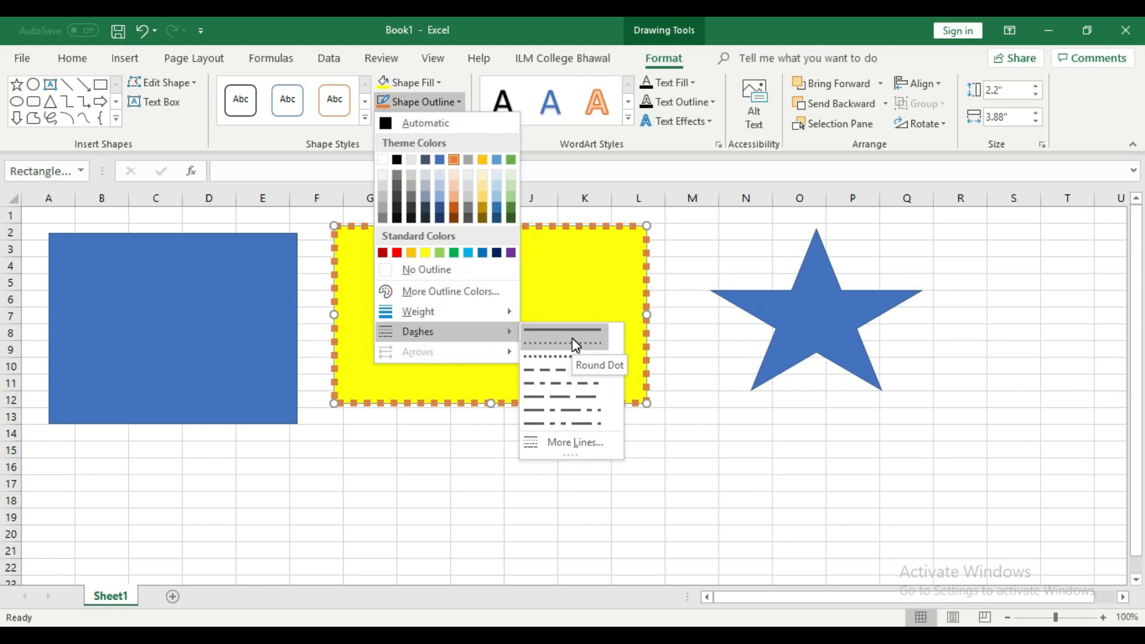
click(582, 404)
click(688, 467)
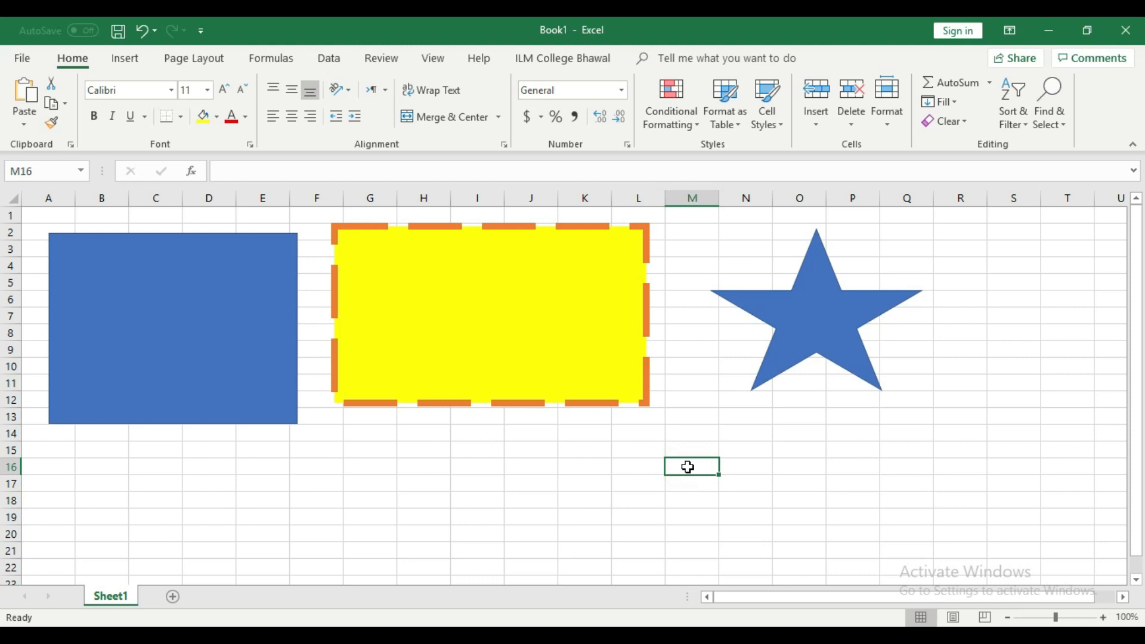
click(839, 338)
click(442, 295)
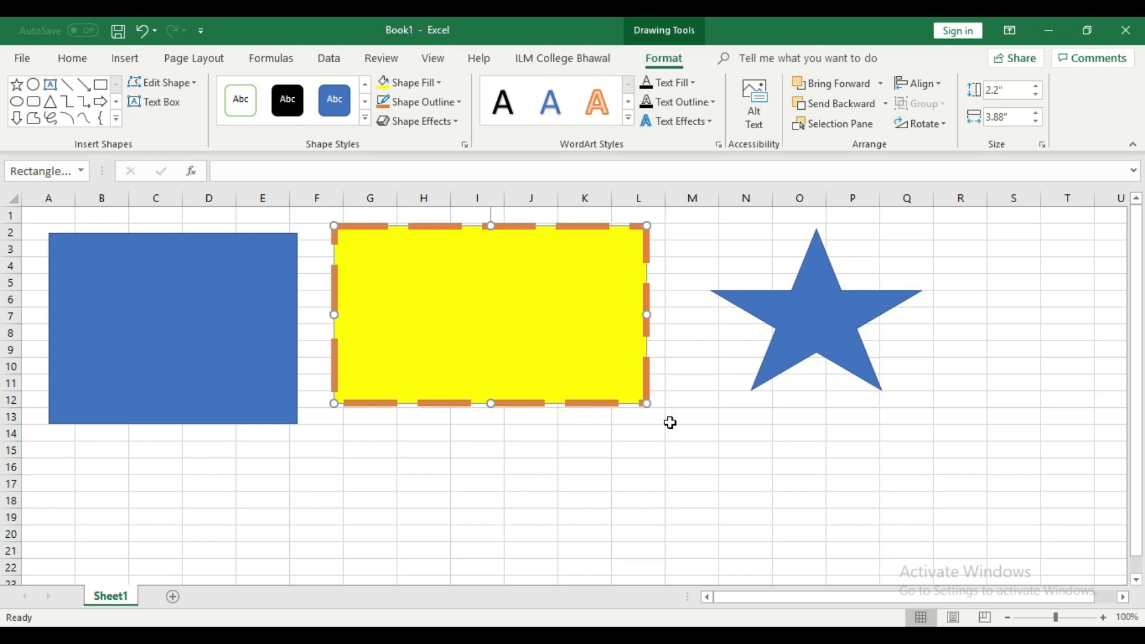
click(673, 445)
Fill the middle rectangle with the tan papyrus-like texture, the first one in the texture gallery.
click(477, 248)
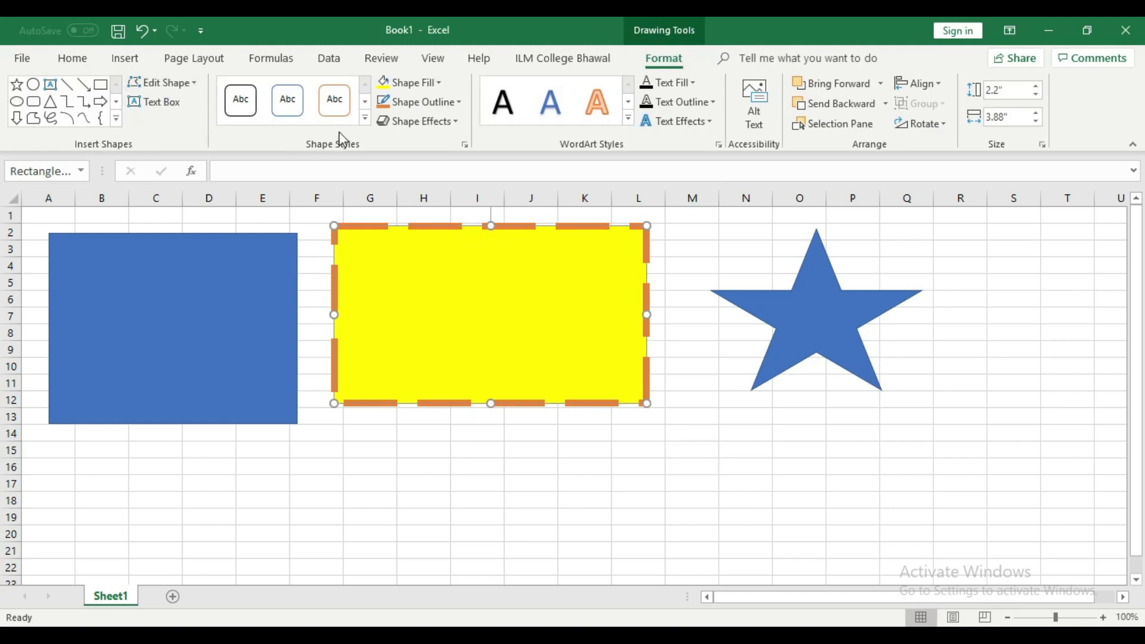
click(366, 120)
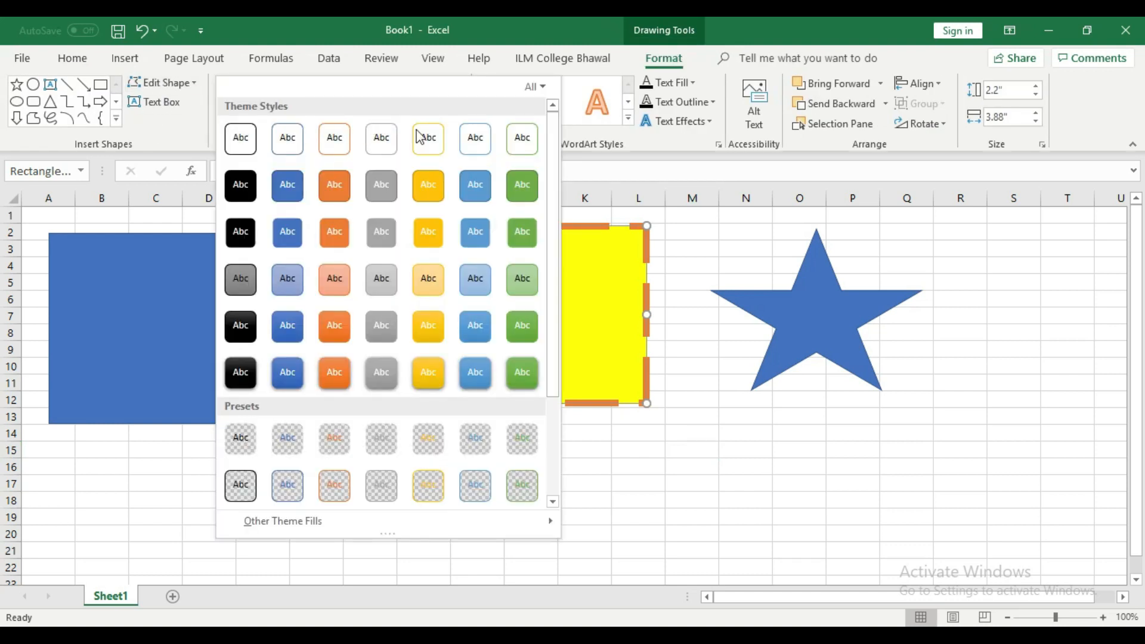
click(631, 276)
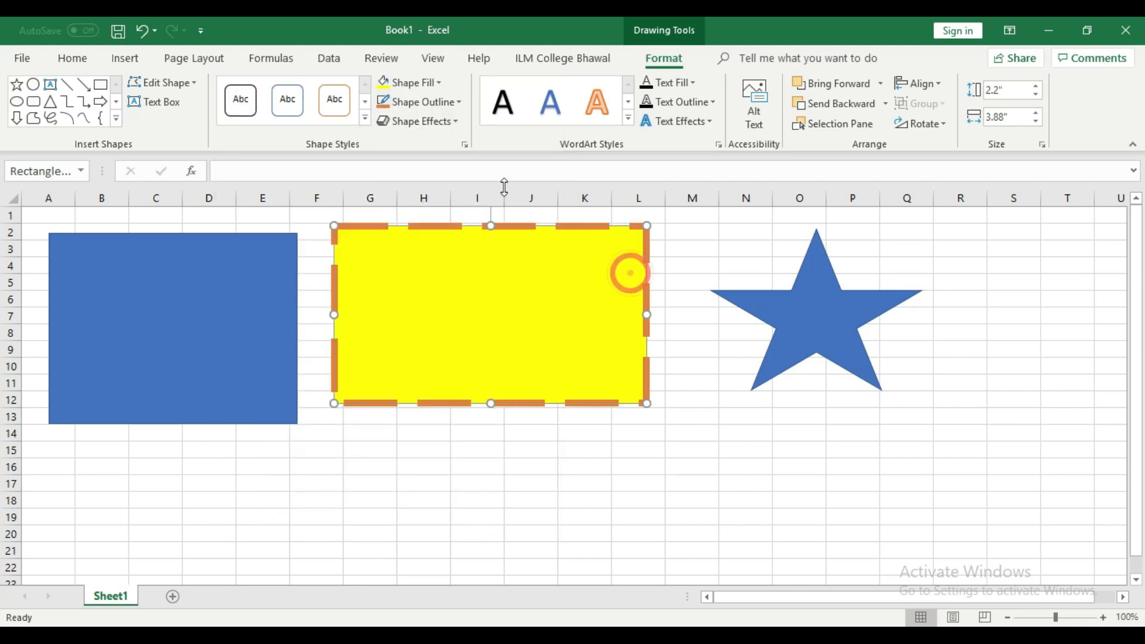
click(441, 83)
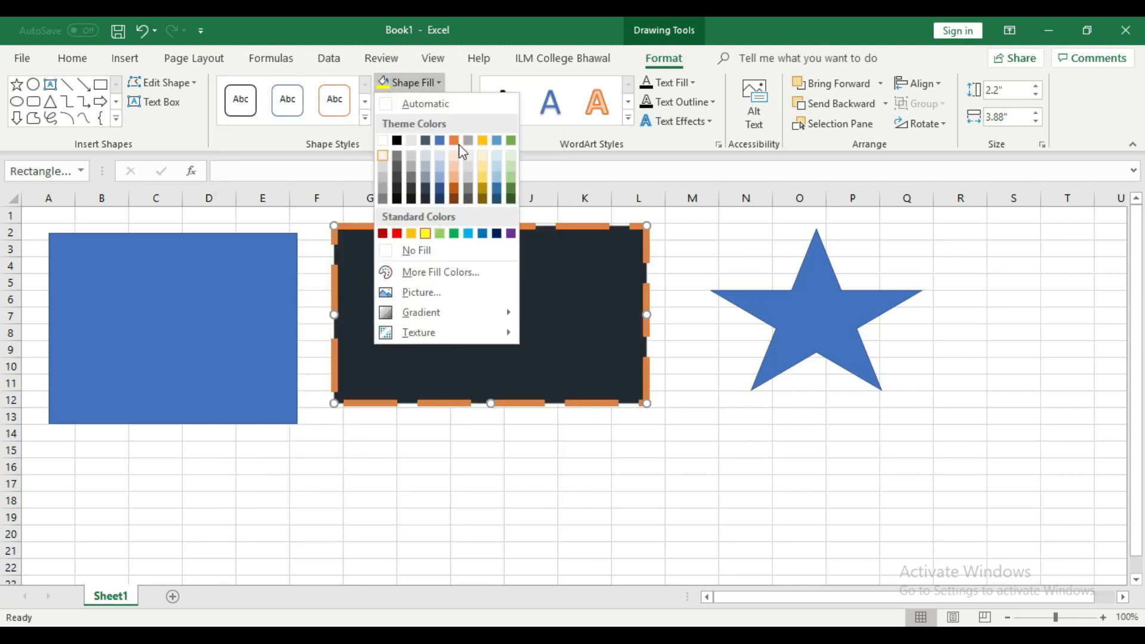
mouse_move(464, 313)
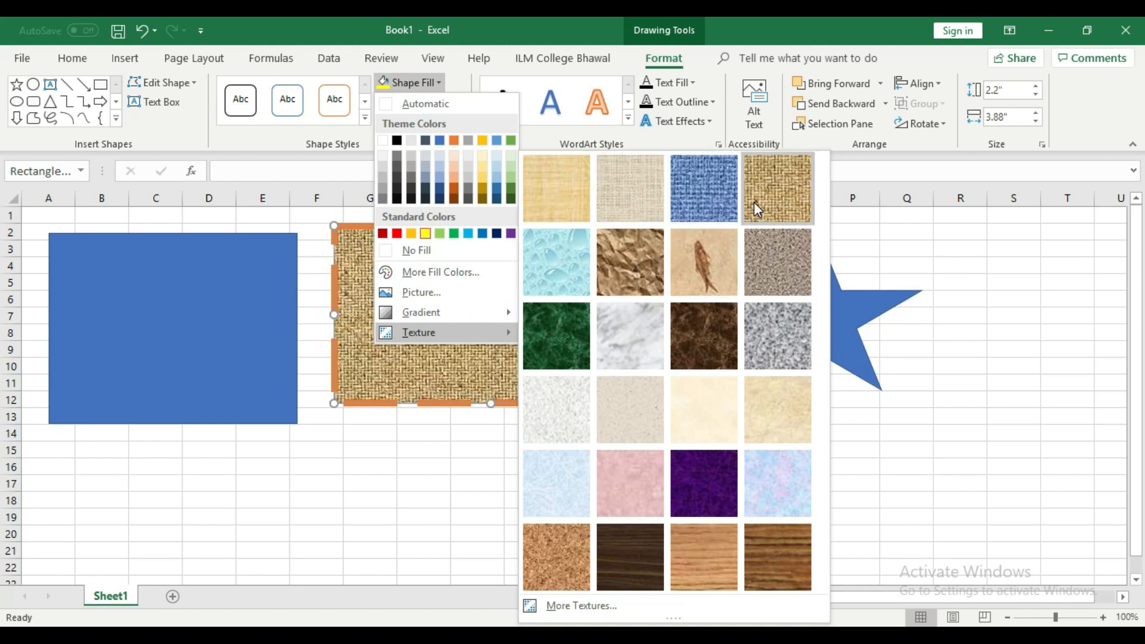
click(567, 188)
click(543, 464)
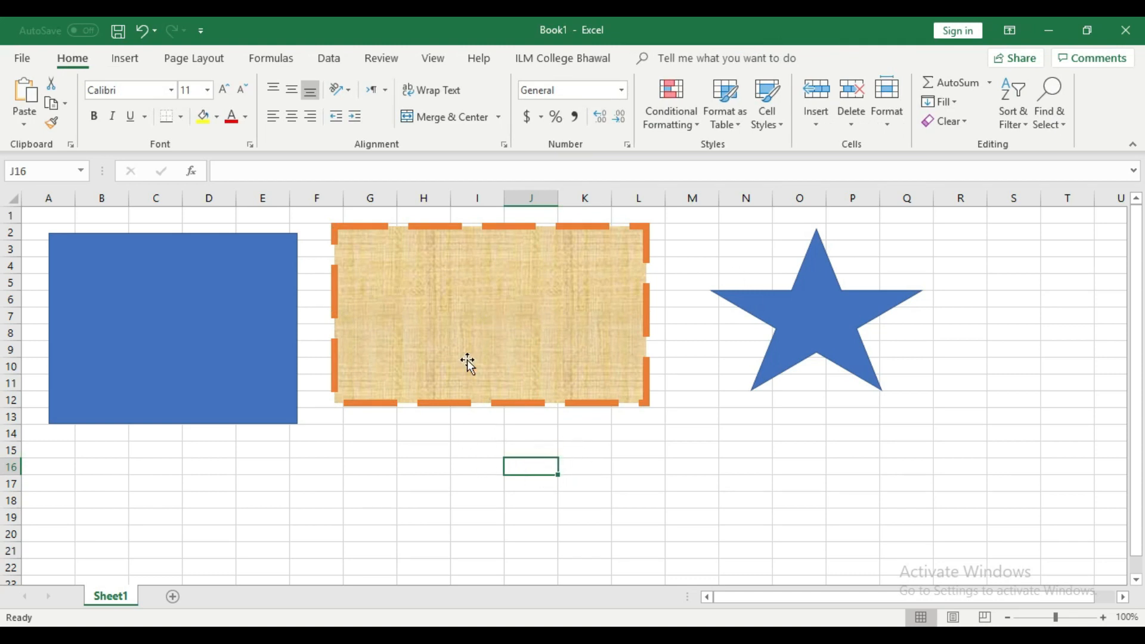
click(534, 327)
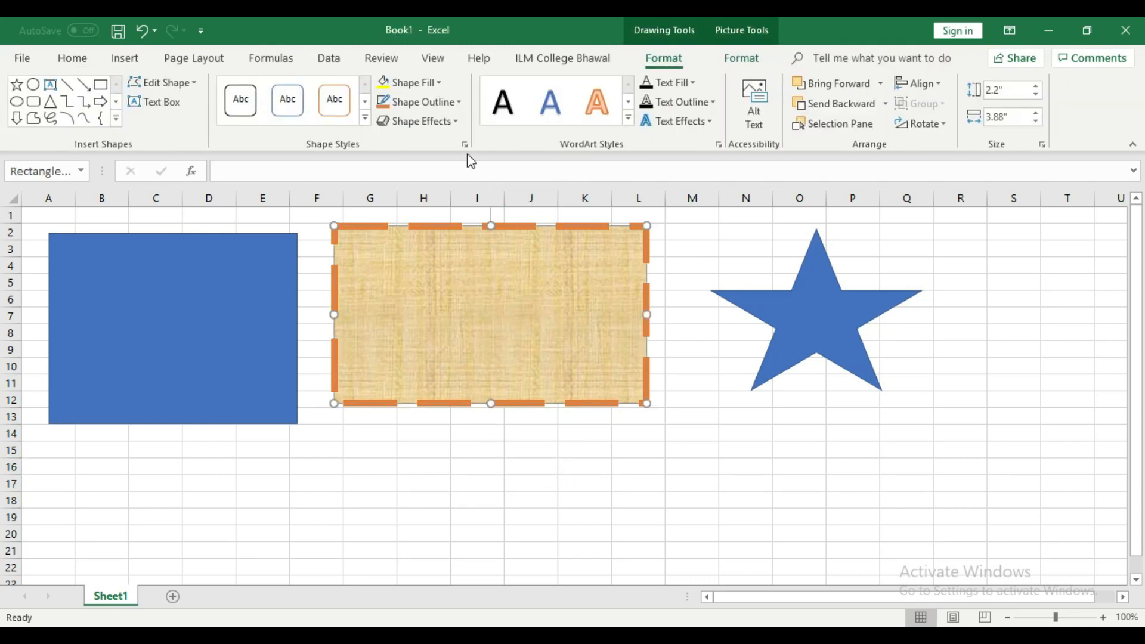
click(610, 483)
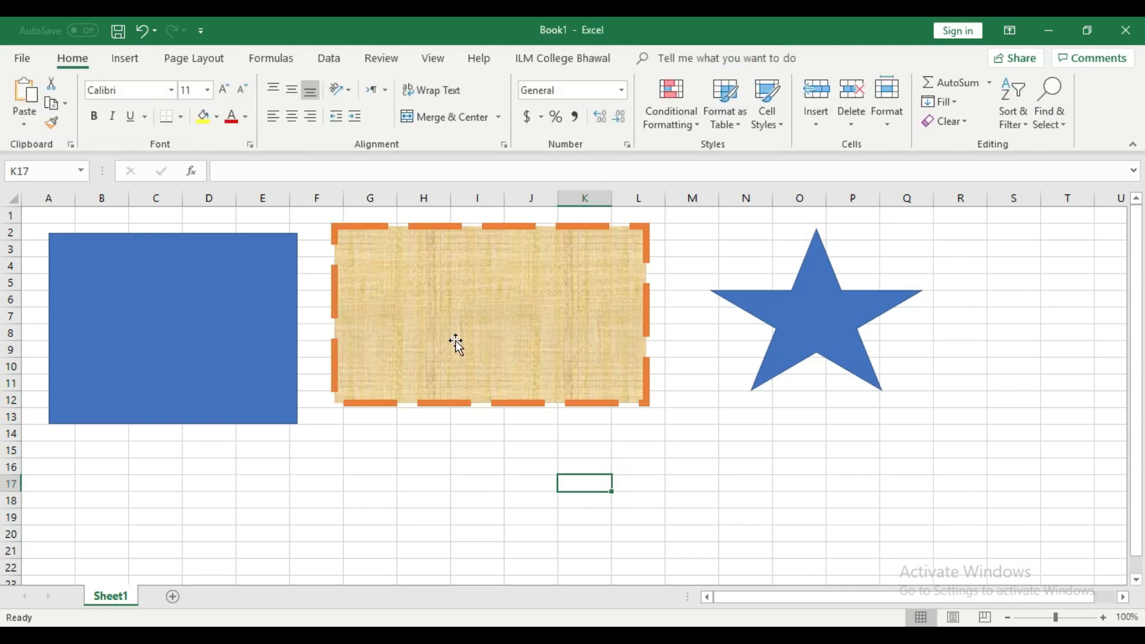
Add the largest green glow variation, from the last row of glow effects, to the middle rectangle.
click(563, 301)
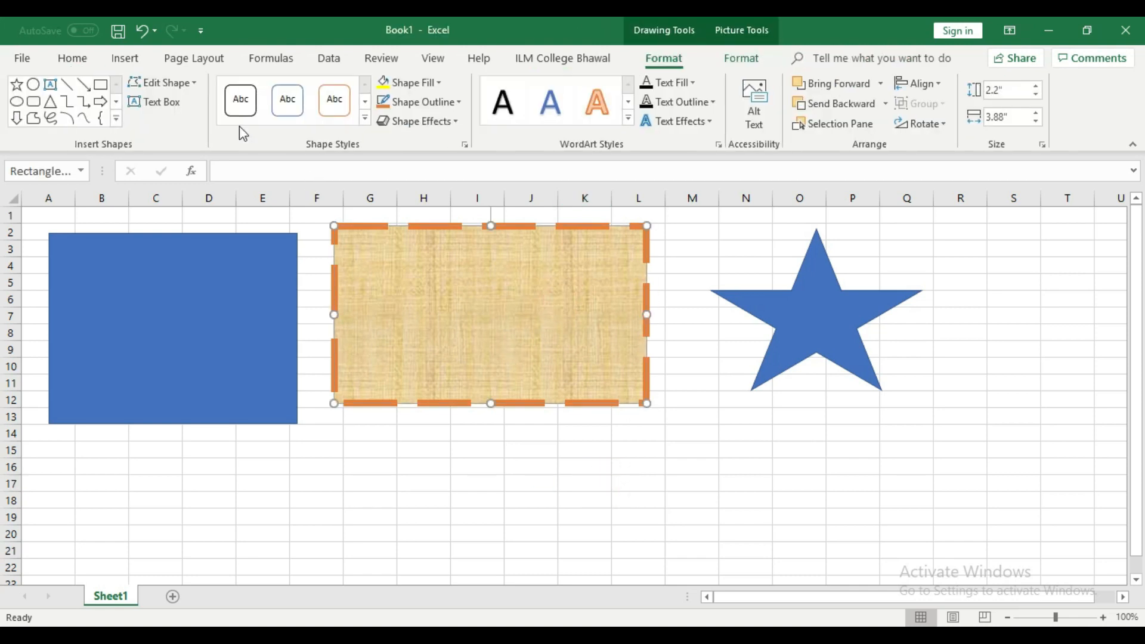
click(460, 102)
mouse_move(475, 343)
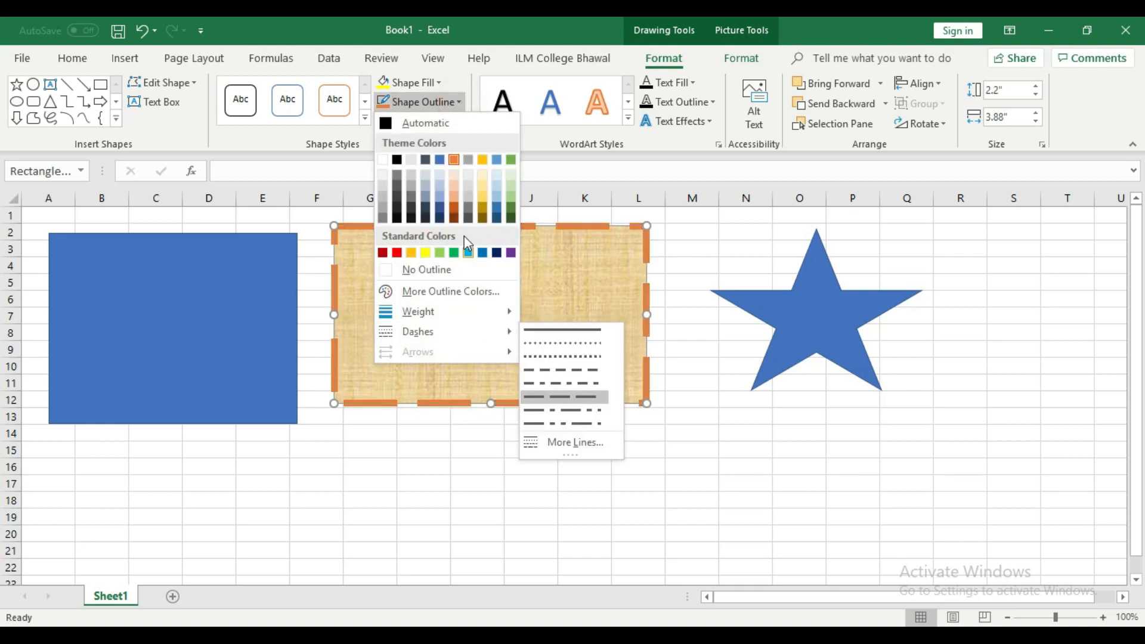
click(335, 131)
click(452, 122)
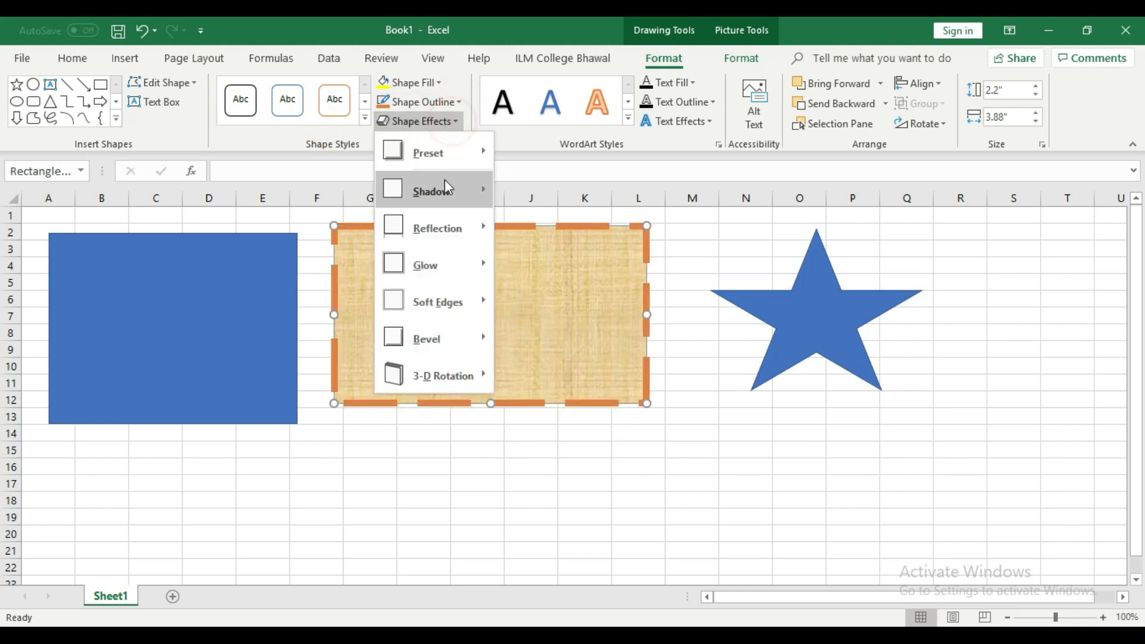
mouse_move(442, 191)
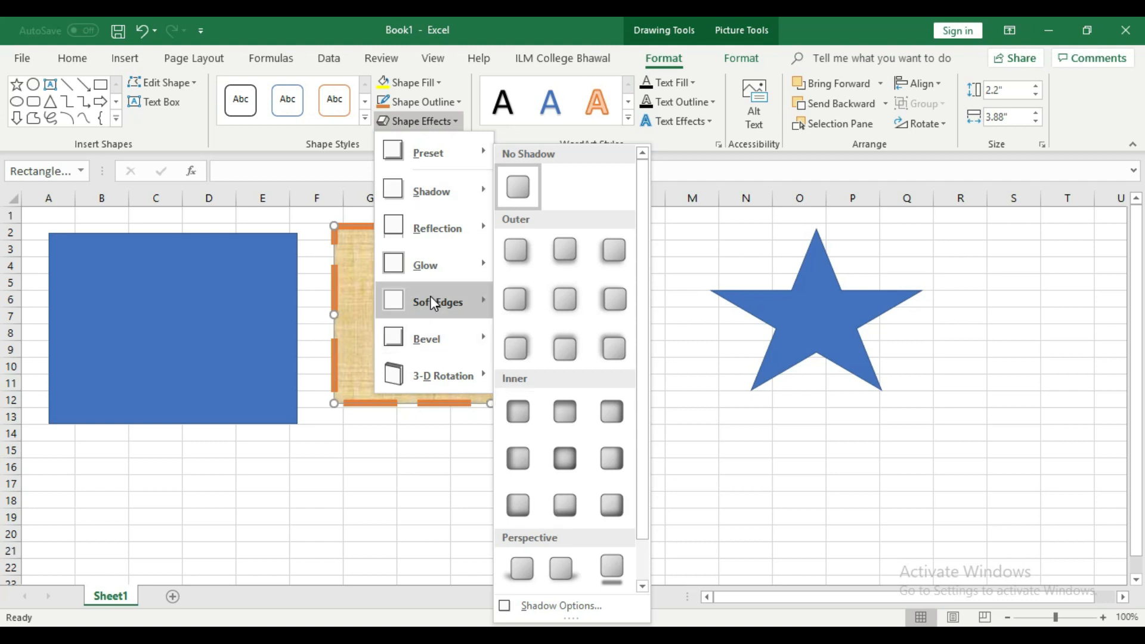
mouse_move(433, 284)
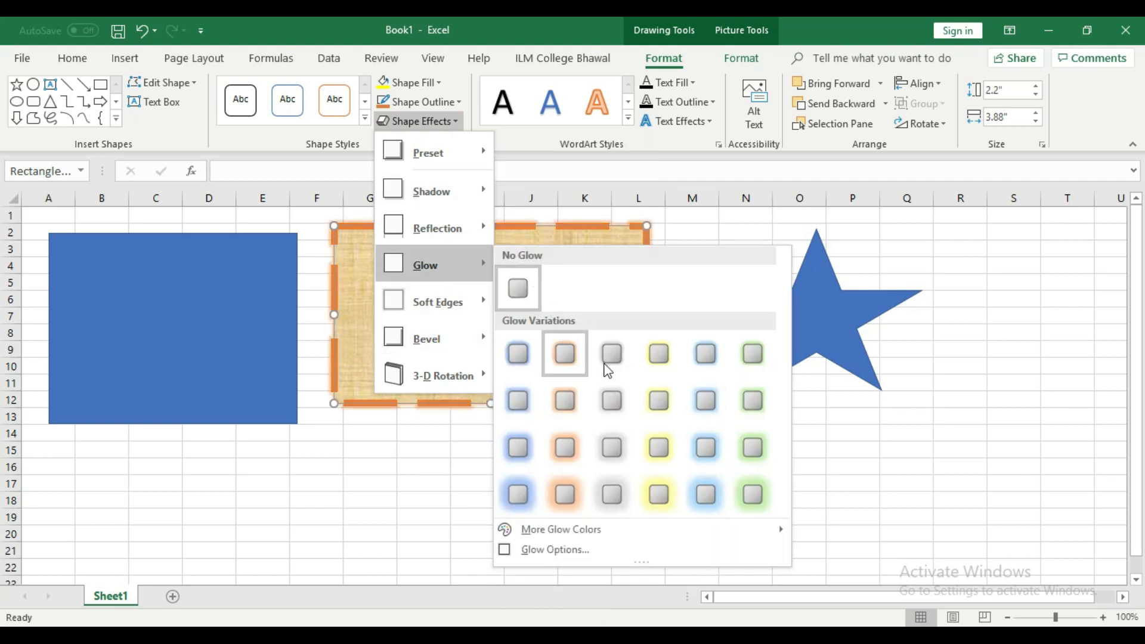
click(755, 498)
click(756, 500)
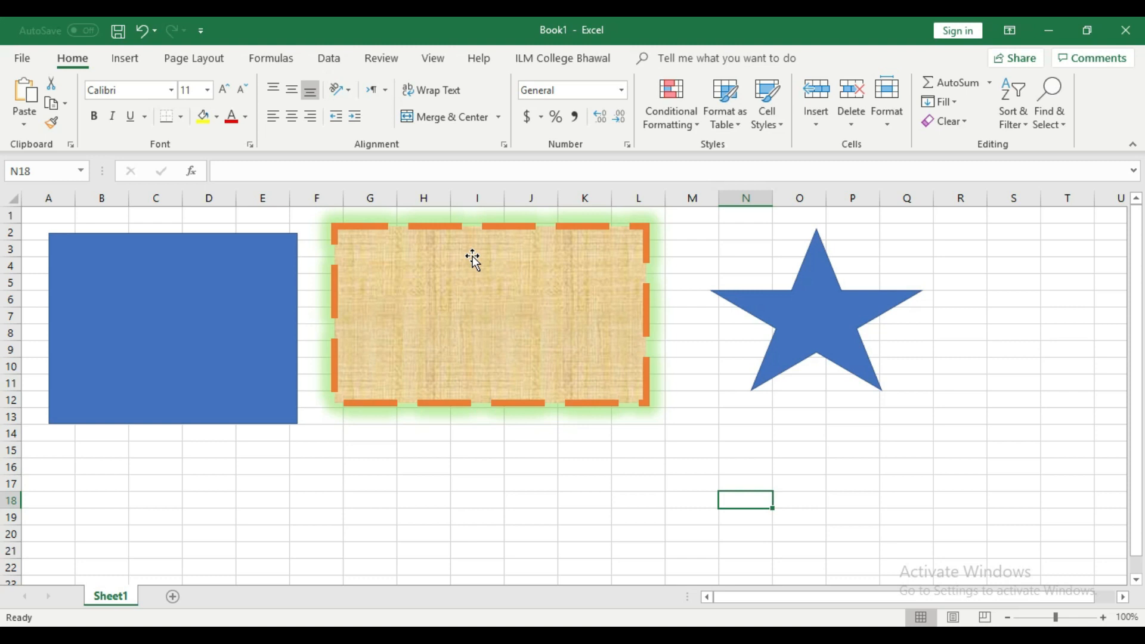
Change the star's shape fill to the green theme color.
click(820, 318)
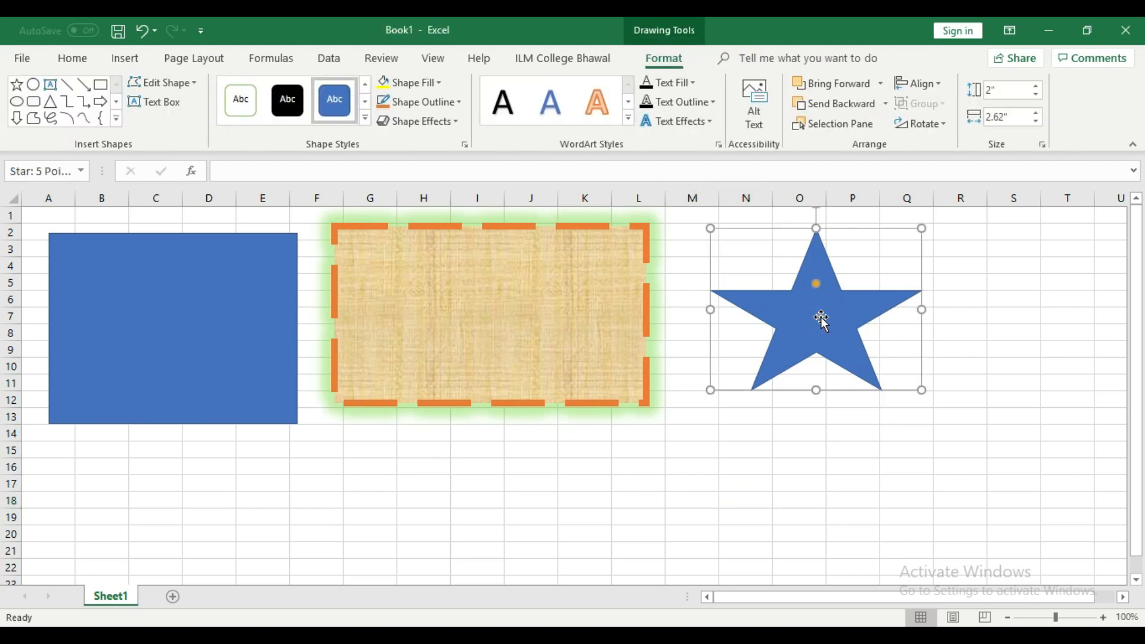
click(440, 87)
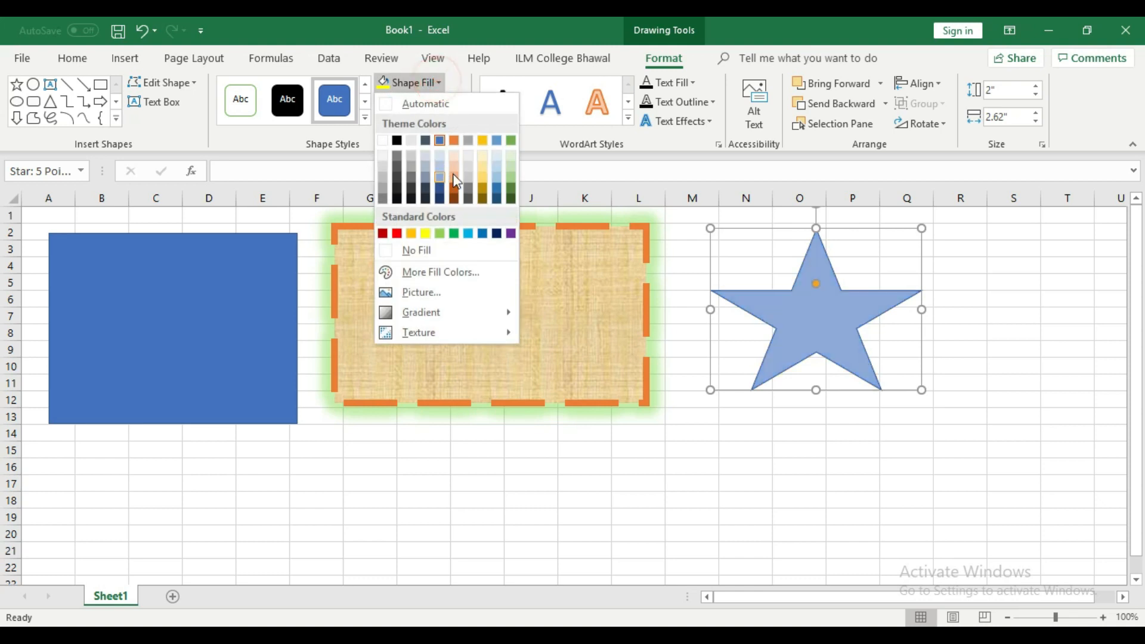
click(512, 141)
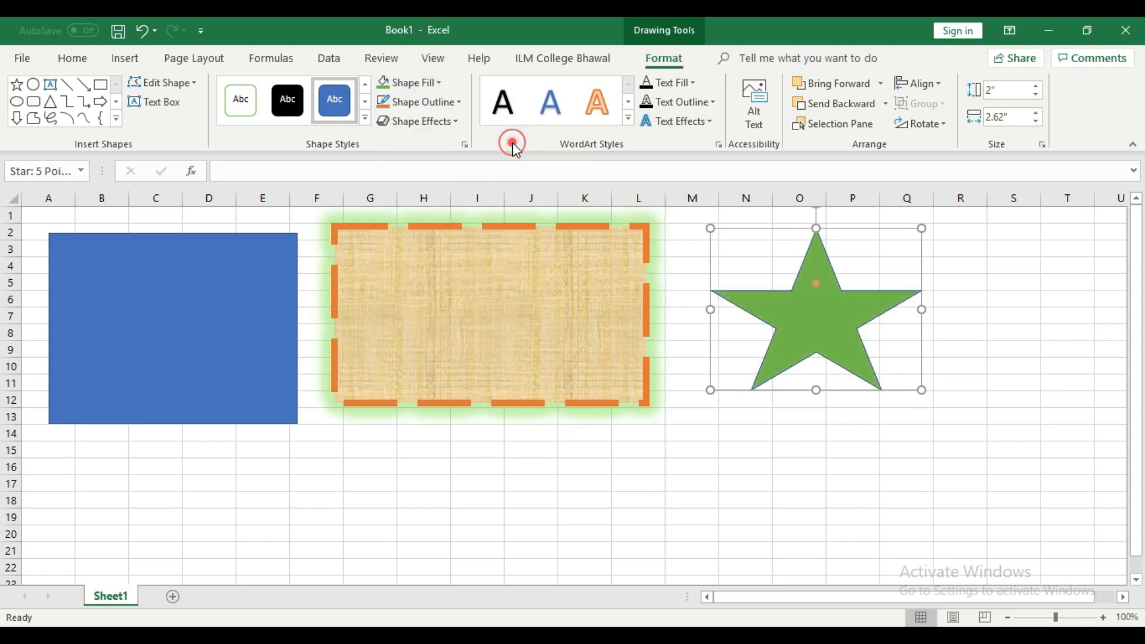
Set the star's outline weight to 6 pt.
click(461, 105)
mouse_move(475, 333)
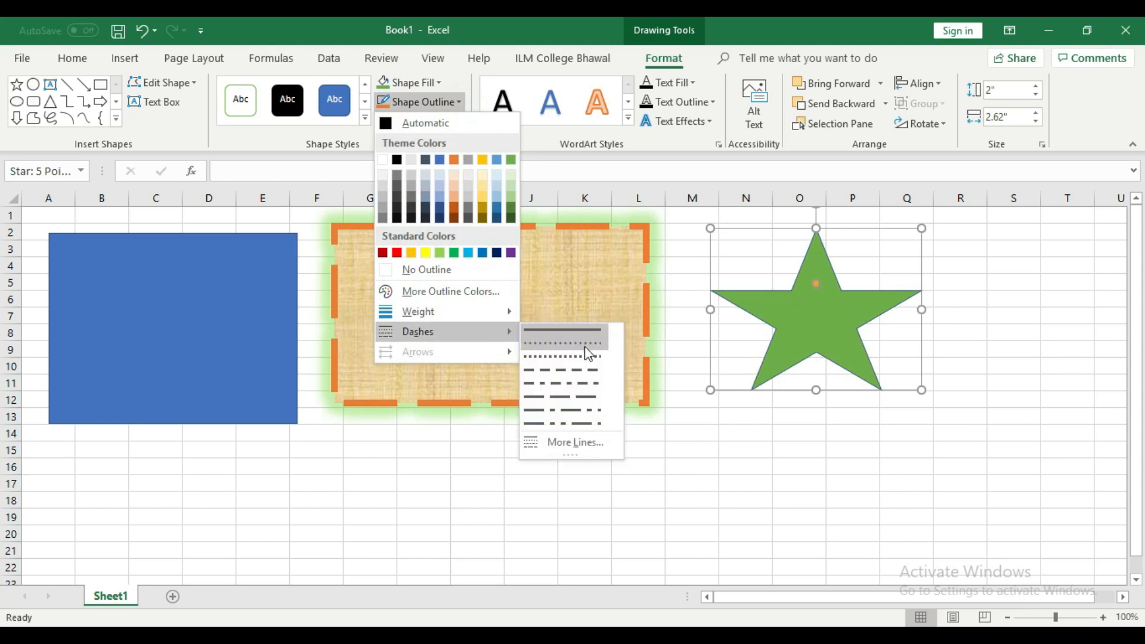
click(501, 310)
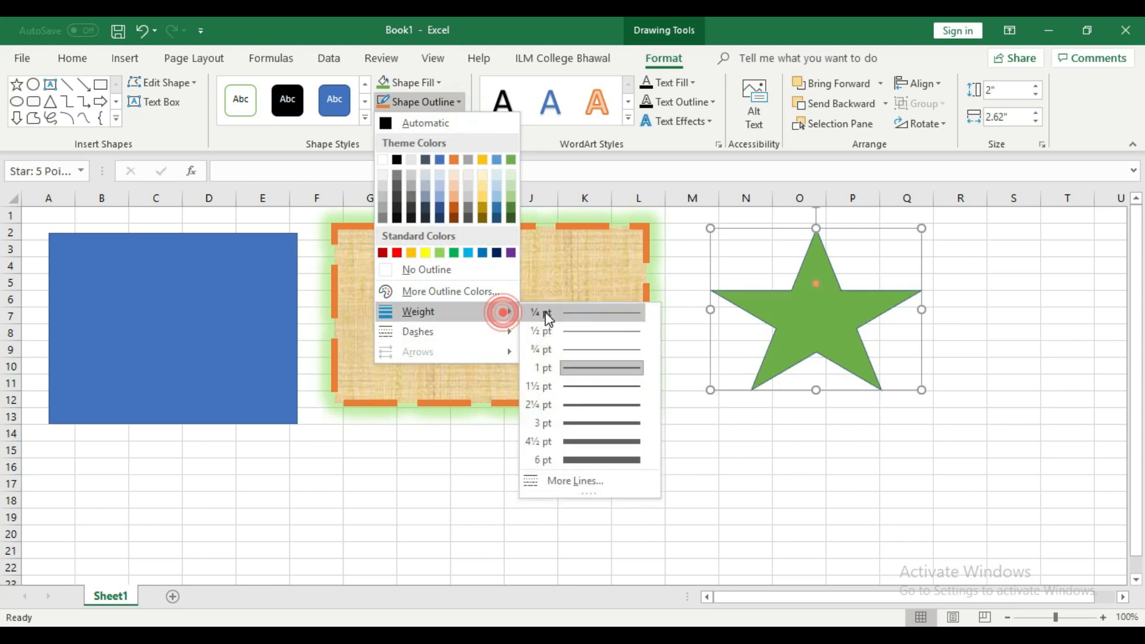
click(600, 461)
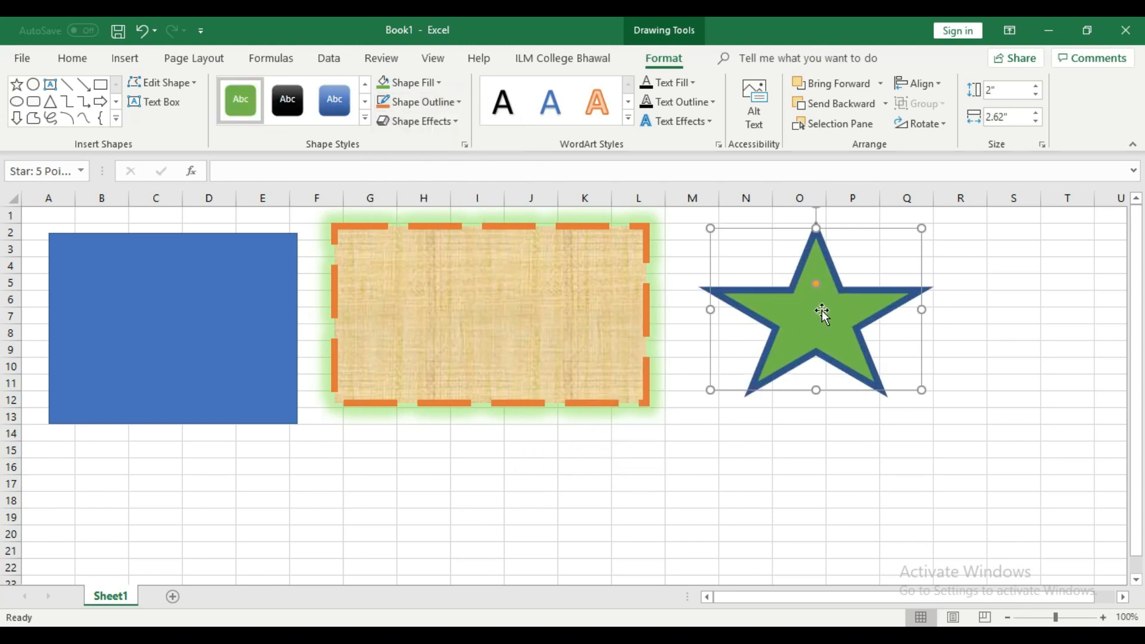
Change the star's outline to the short dash style, the fourth one in the dash list.
click(454, 102)
mouse_move(491, 338)
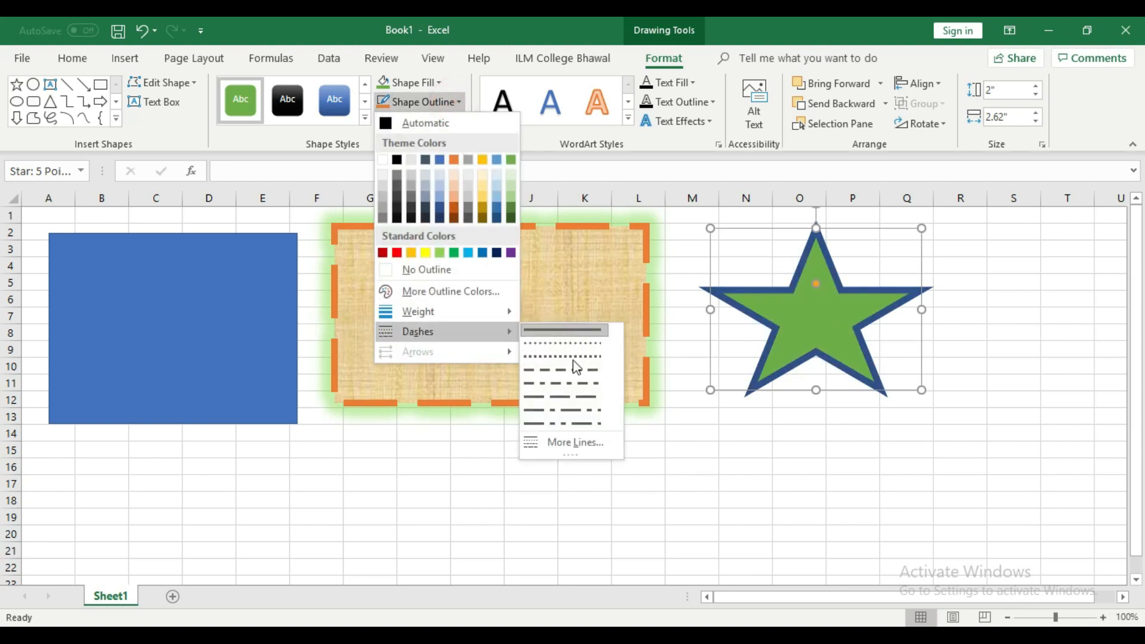
click(606, 374)
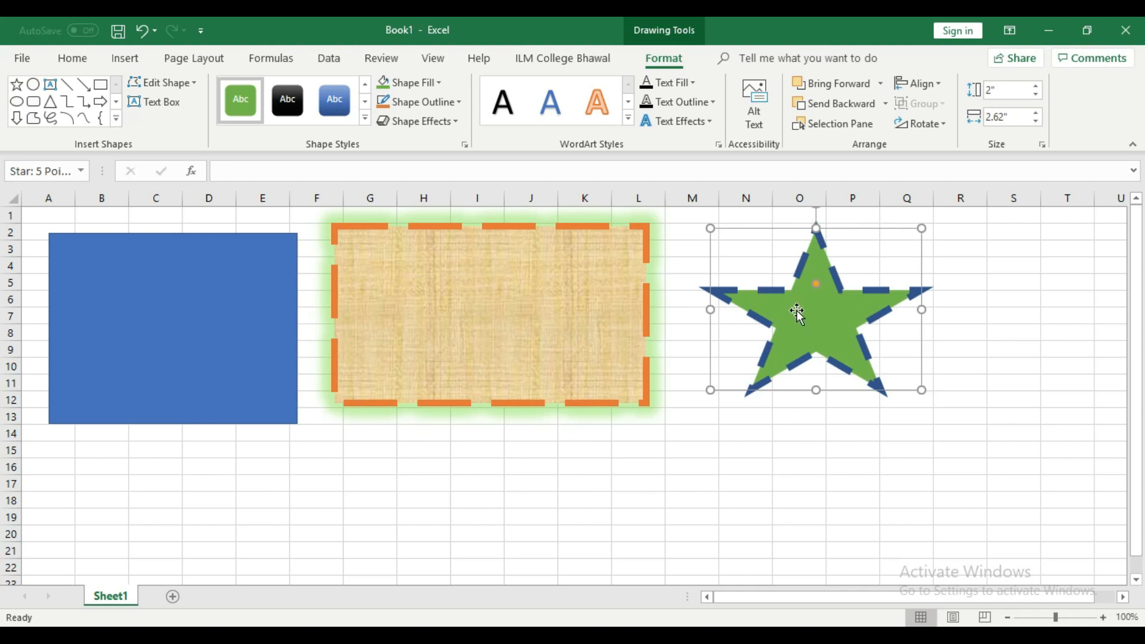
Add the second reflection variation of the first row to the star and deselect it.
click(450, 121)
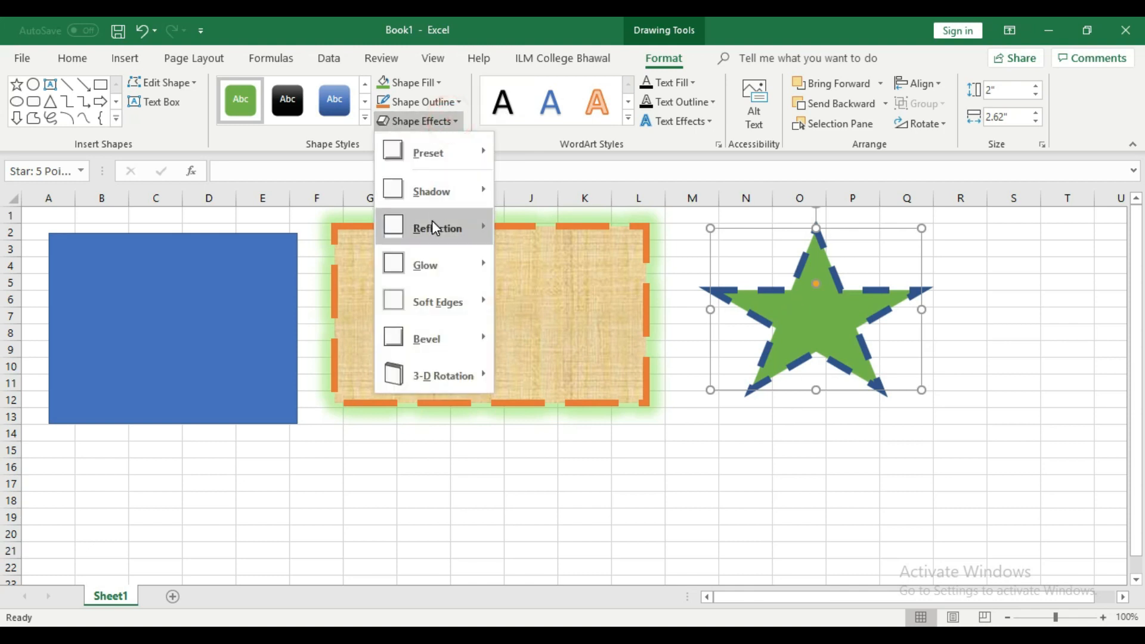
mouse_move(433, 221)
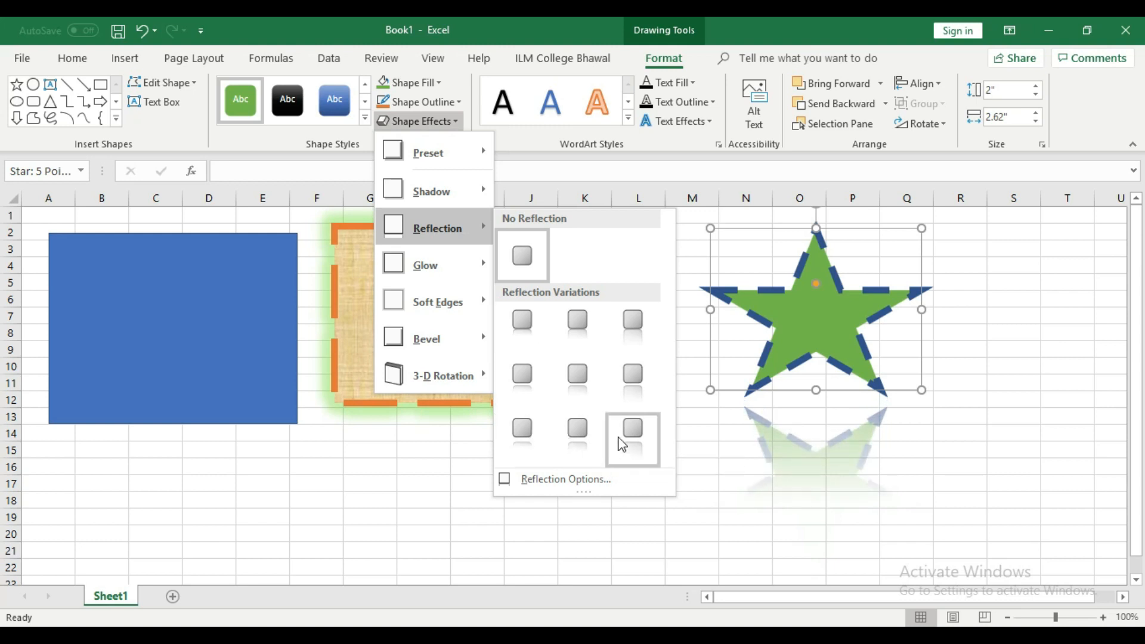
click(589, 341)
click(981, 387)
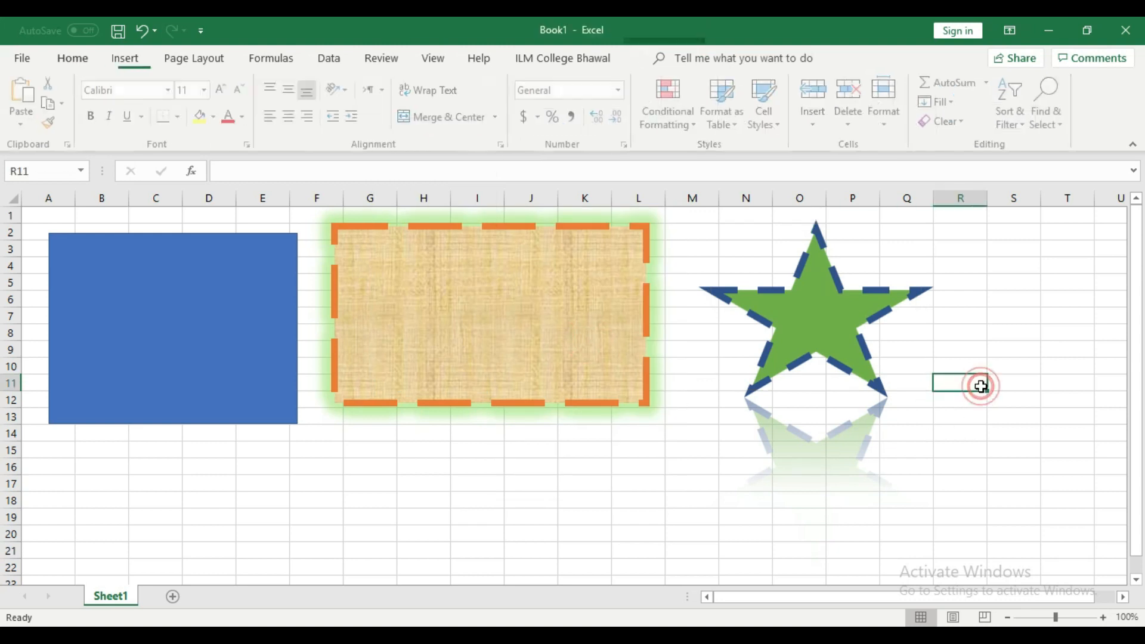
click(274, 372)
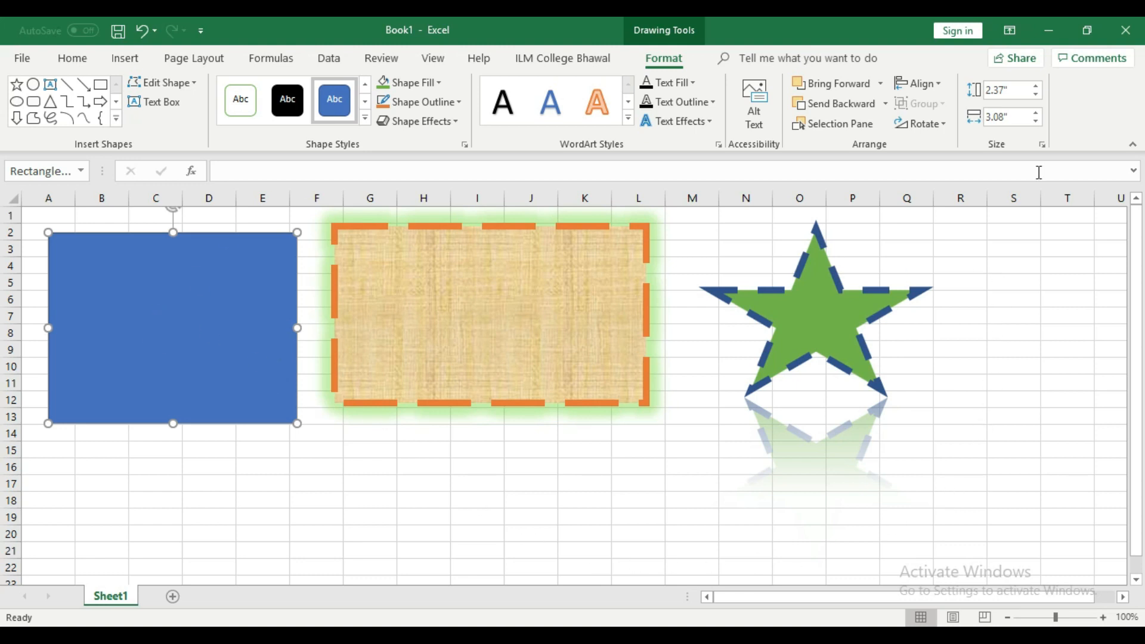
click(571, 474)
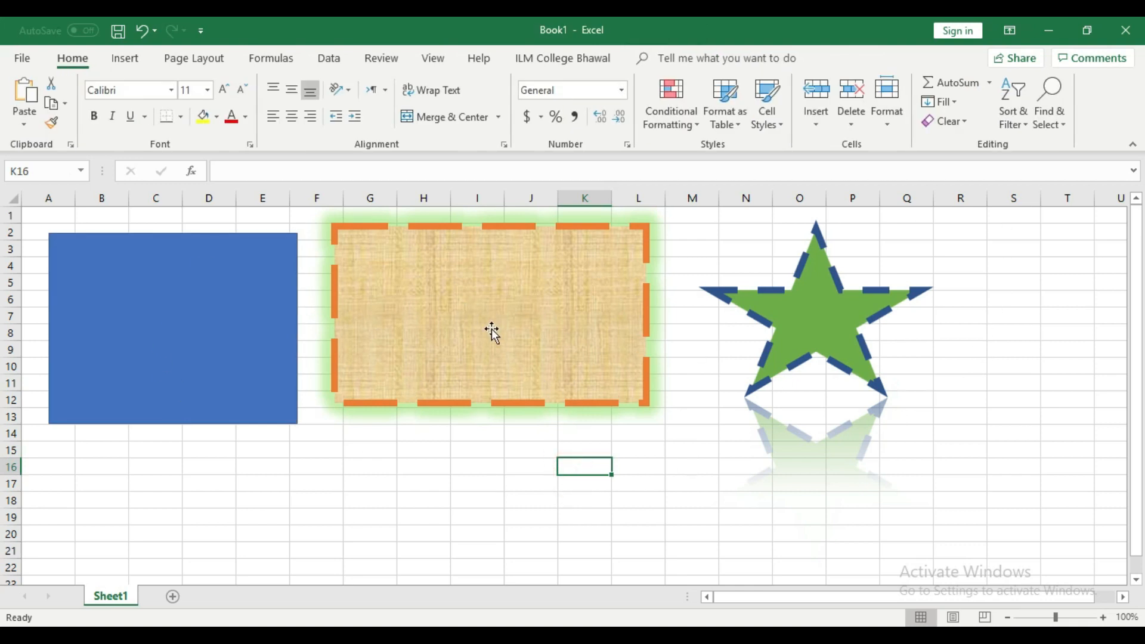
Add a person's first name as text inside the textured middle rectangle.
click(553, 297)
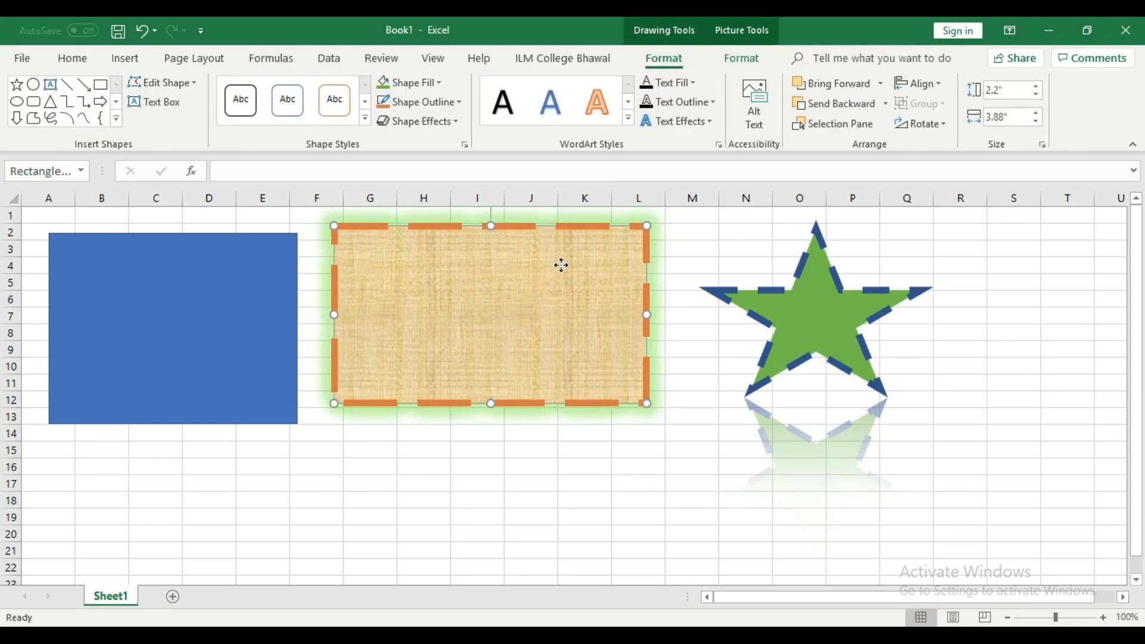
right_click(481, 266)
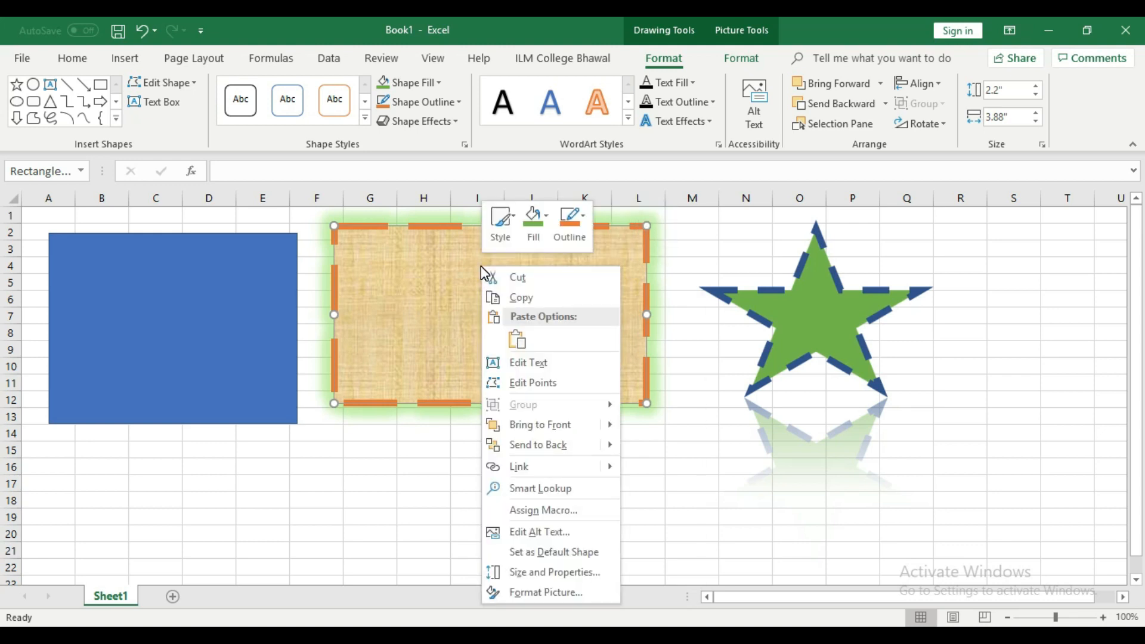
click(560, 364)
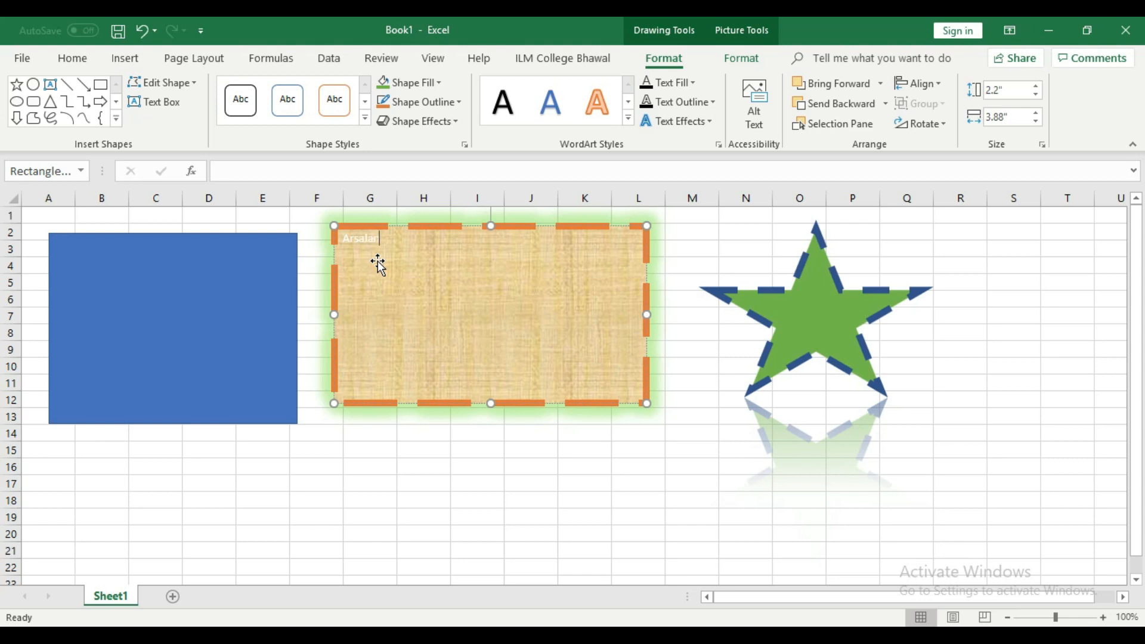
click(522, 495)
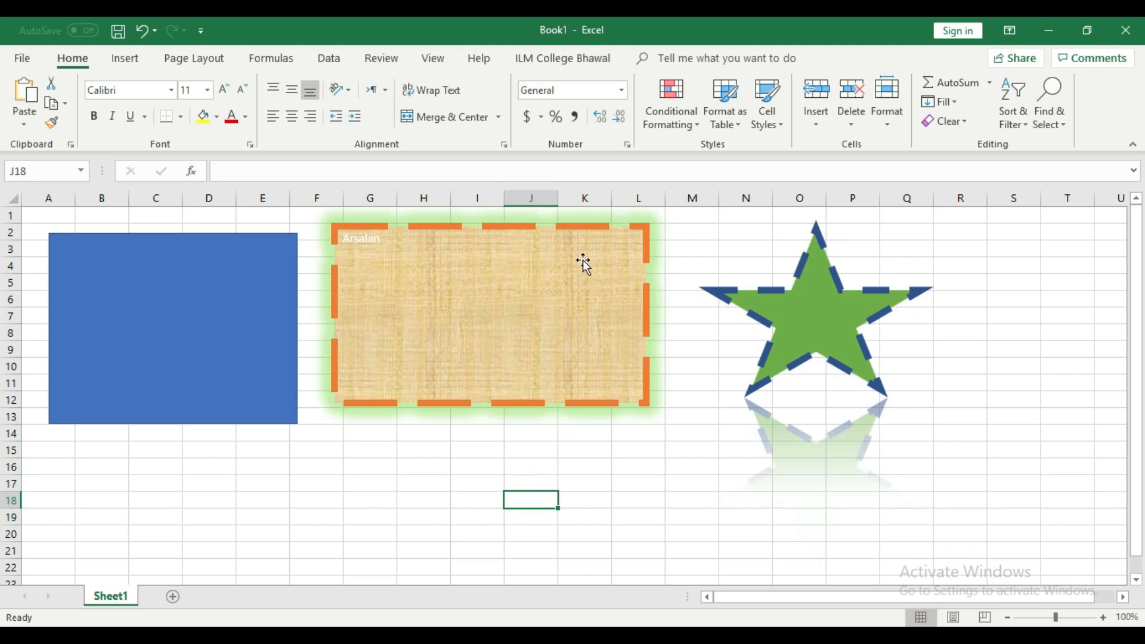
Set the text fill in the middle rectangle to the black theme color.
click(580, 307)
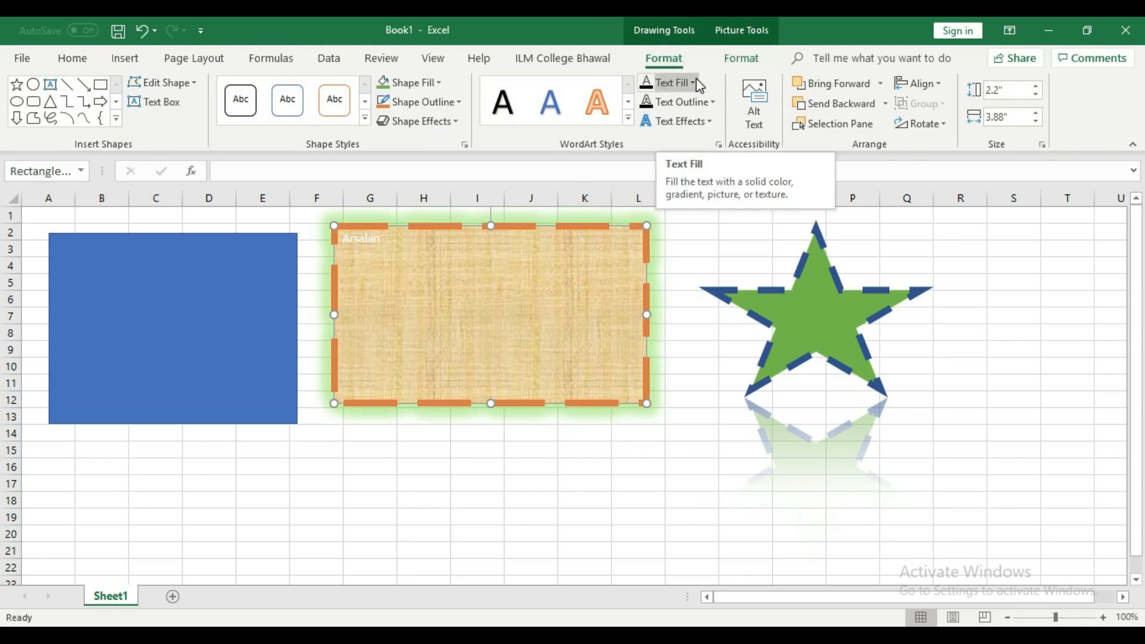
click(694, 82)
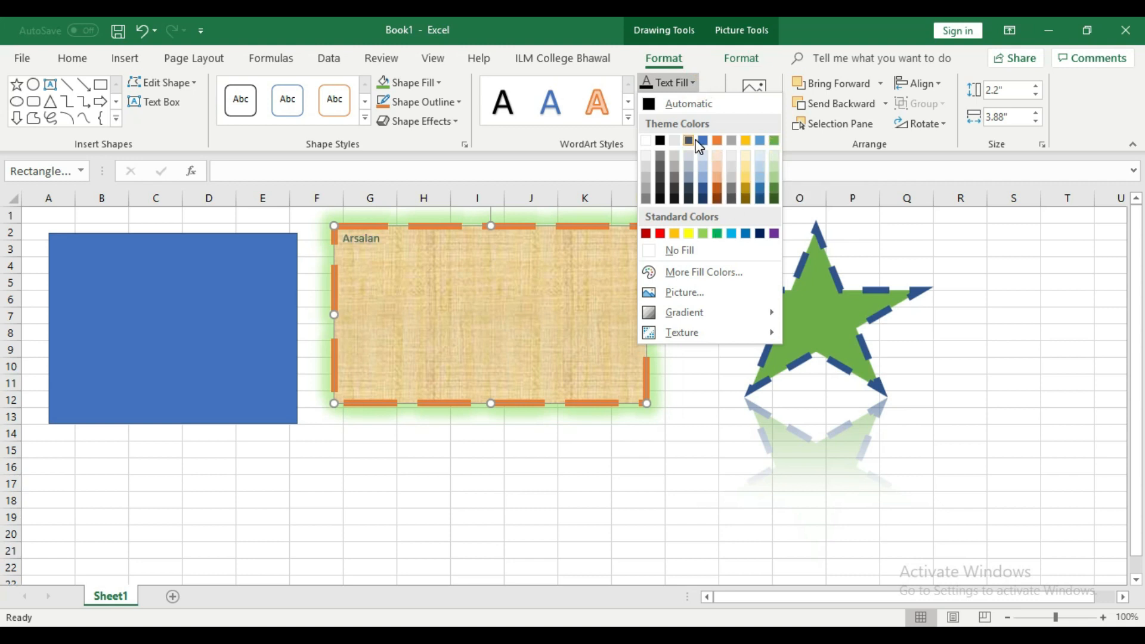
click(661, 142)
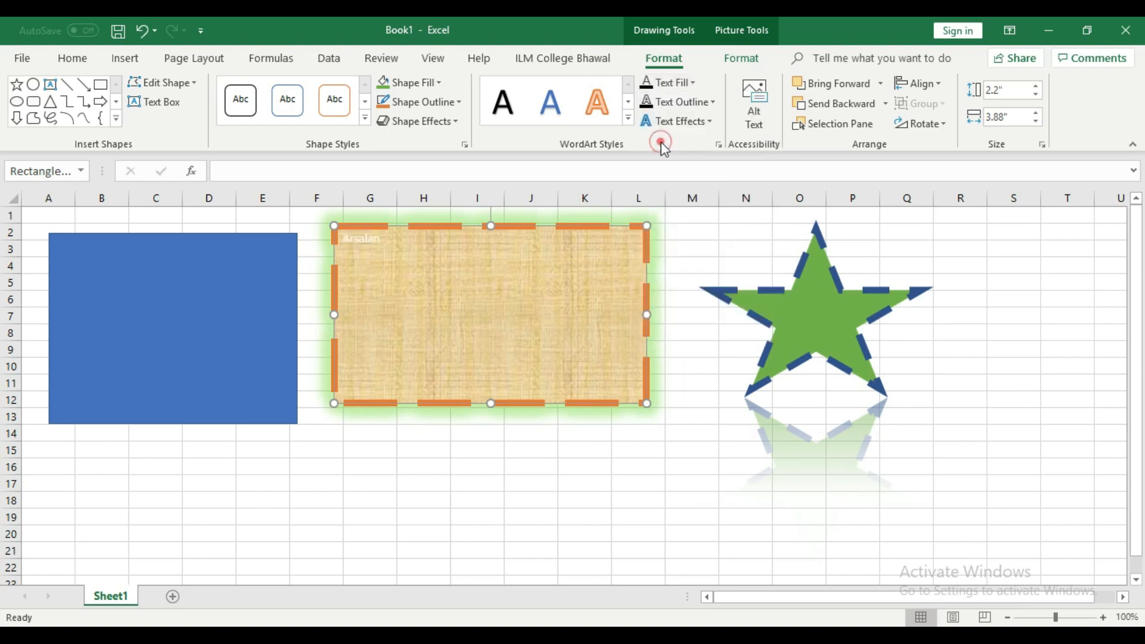
click(709, 108)
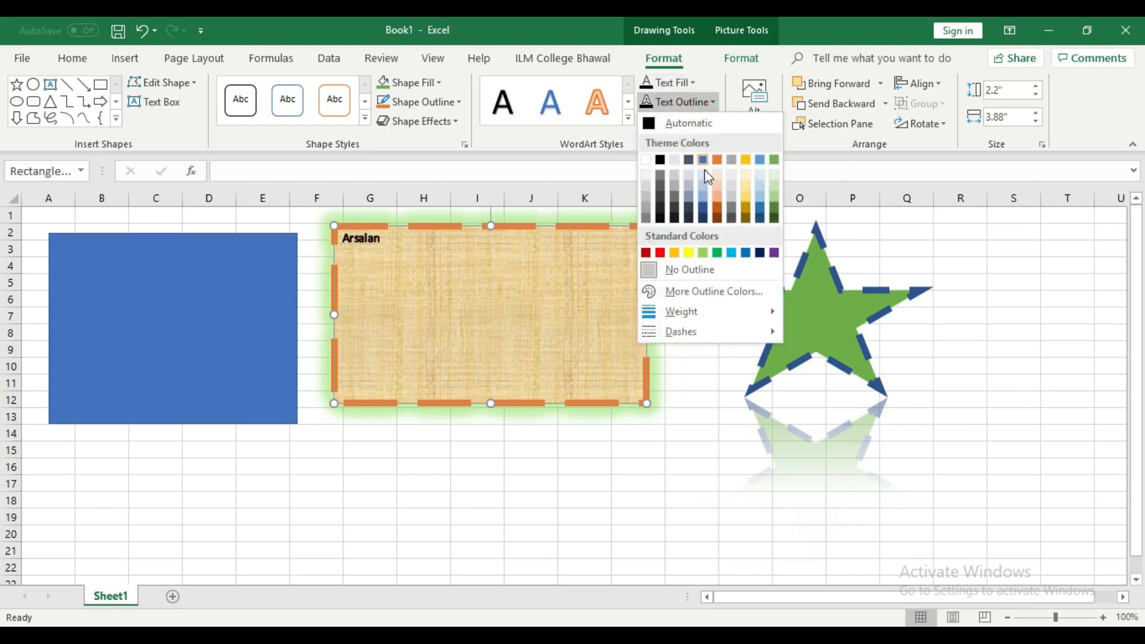
mouse_move(716, 309)
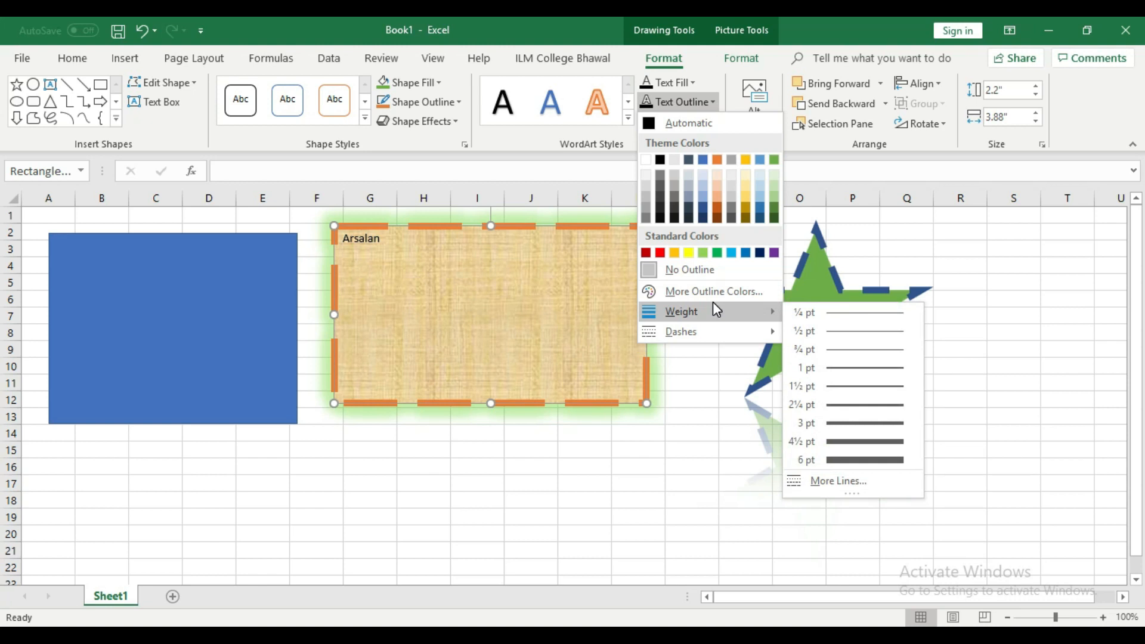
click(302, 317)
click(549, 500)
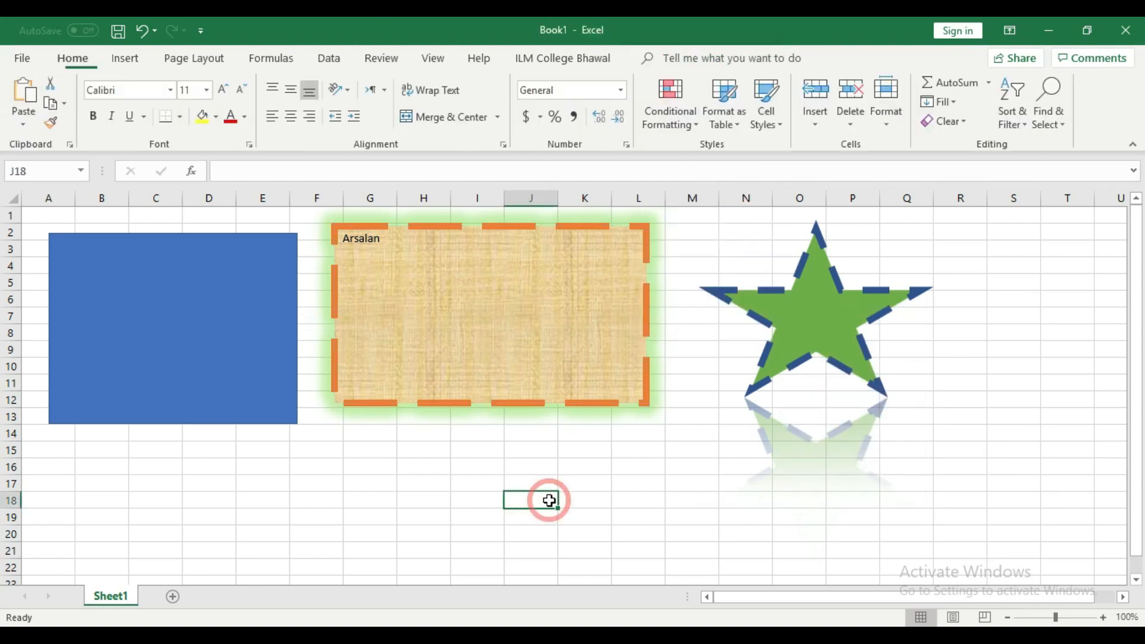
Increase the font size of the name in the textured middle rectangle to 72.
click(466, 305)
click(72, 58)
click(570, 500)
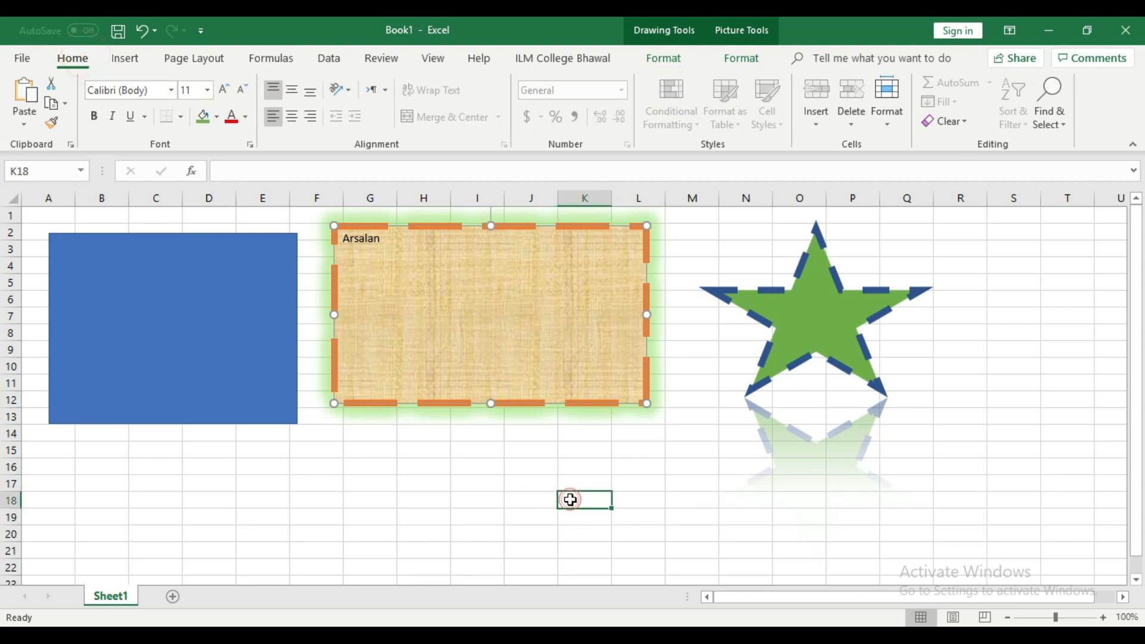
click(455, 286)
click(223, 92)
click(223, 93)
click(223, 92)
click(224, 92)
click(223, 92)
click(224, 92)
click(224, 92)
click(224, 92)
click(224, 92)
click(224, 93)
click(224, 92)
click(223, 92)
click(224, 93)
click(223, 93)
click(223, 93)
click(224, 93)
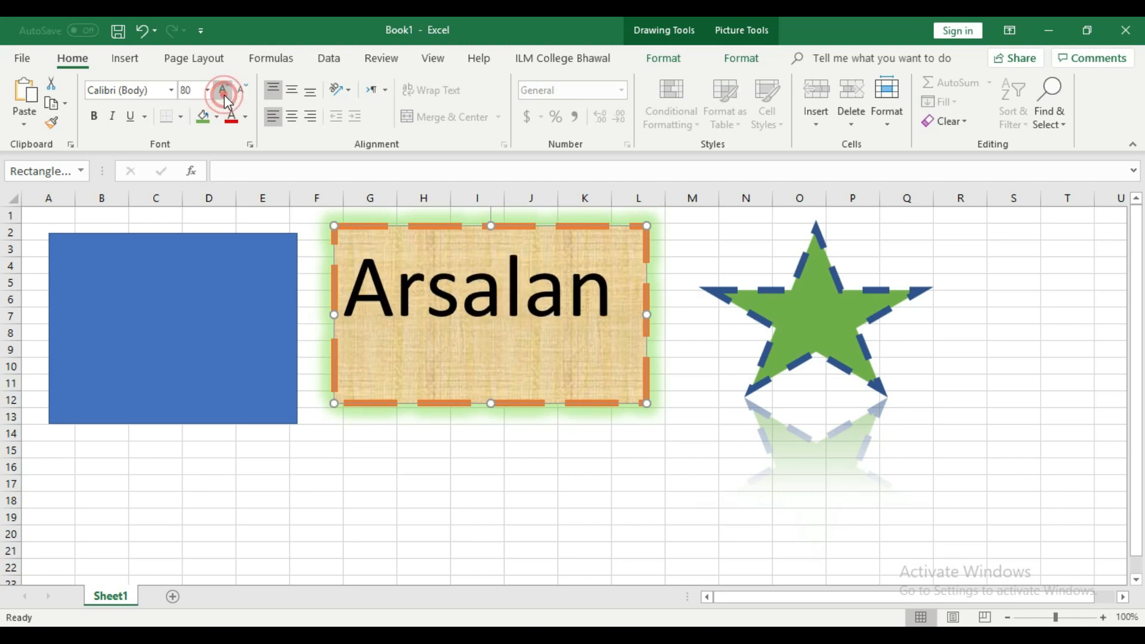
click(224, 92)
click(242, 92)
click(242, 91)
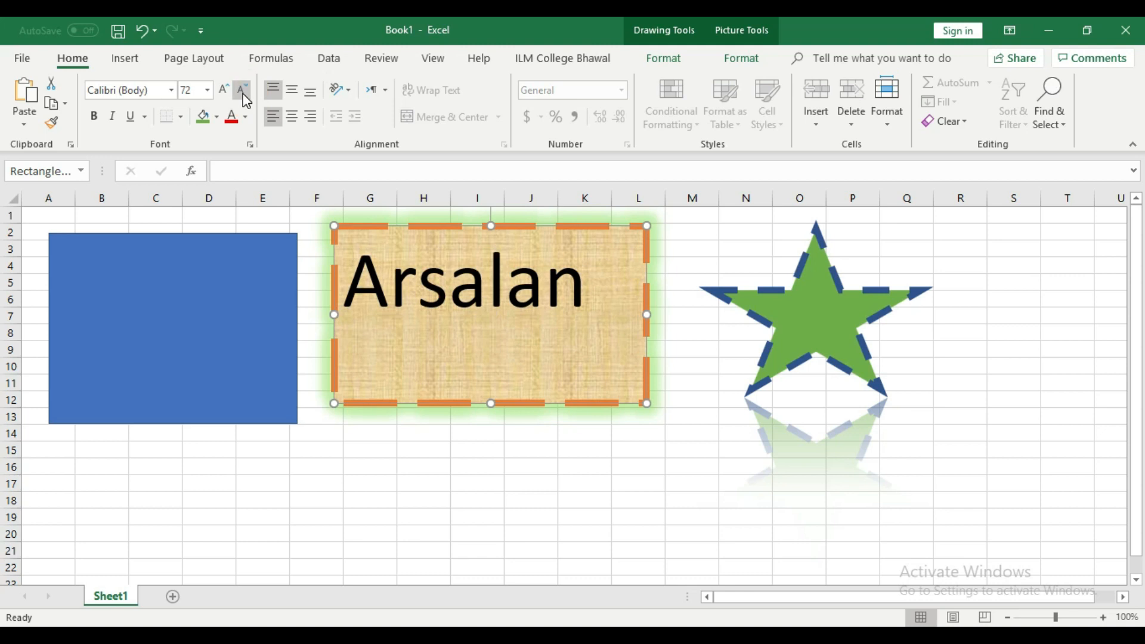
Center the name both vertically and horizontally inside the middle rectangle.
click(297, 97)
click(292, 117)
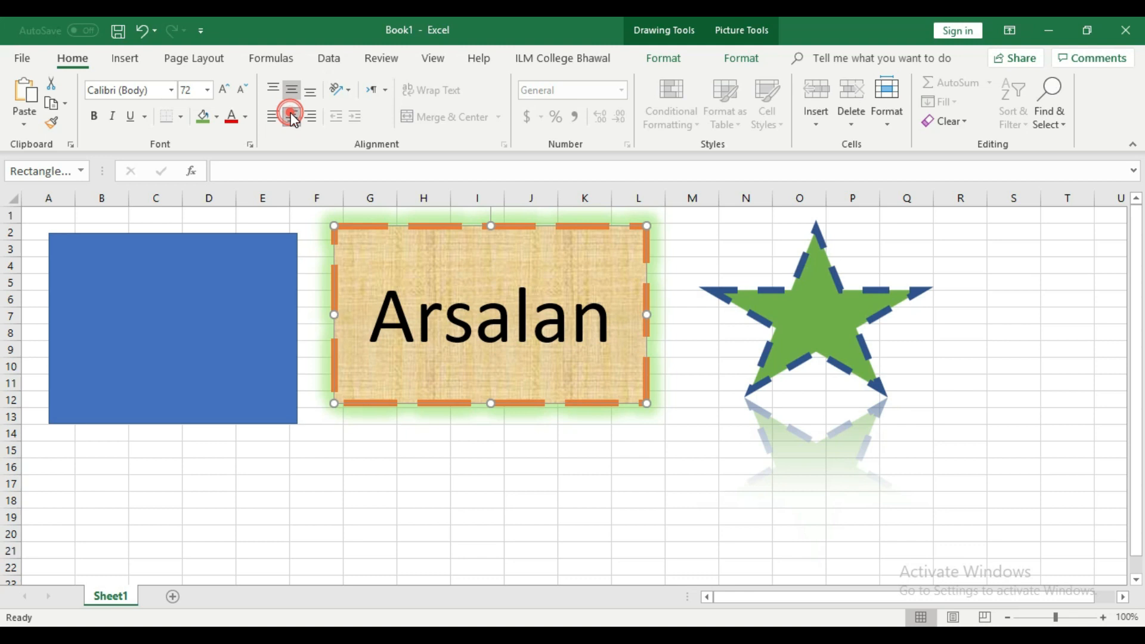
click(659, 533)
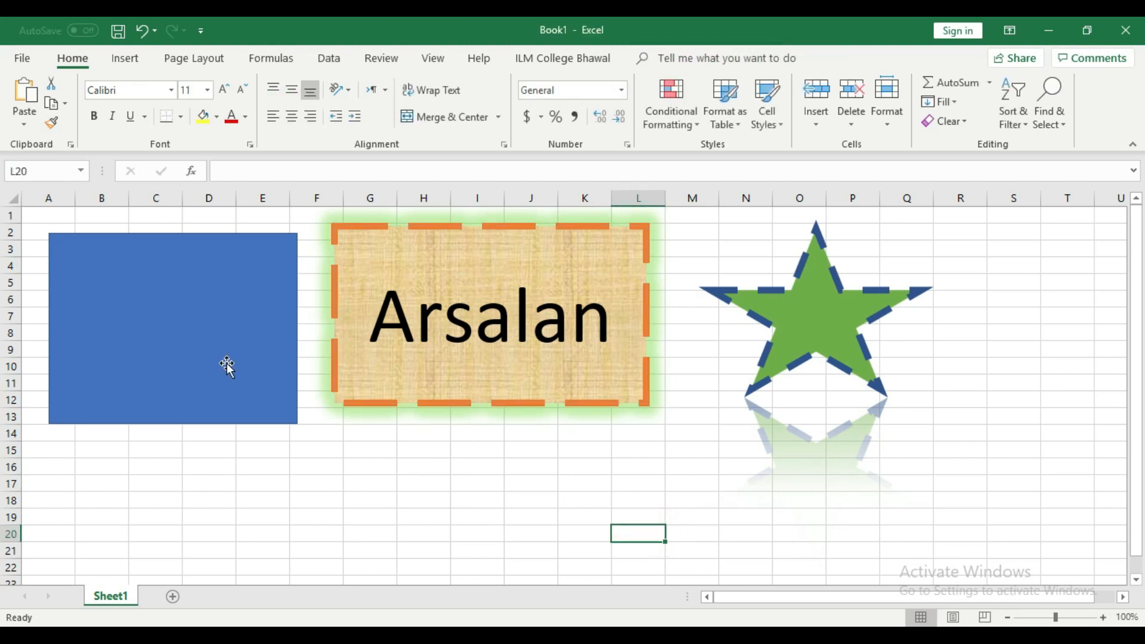
Add the text "Box" inside the blue rectangle.
click(226, 322)
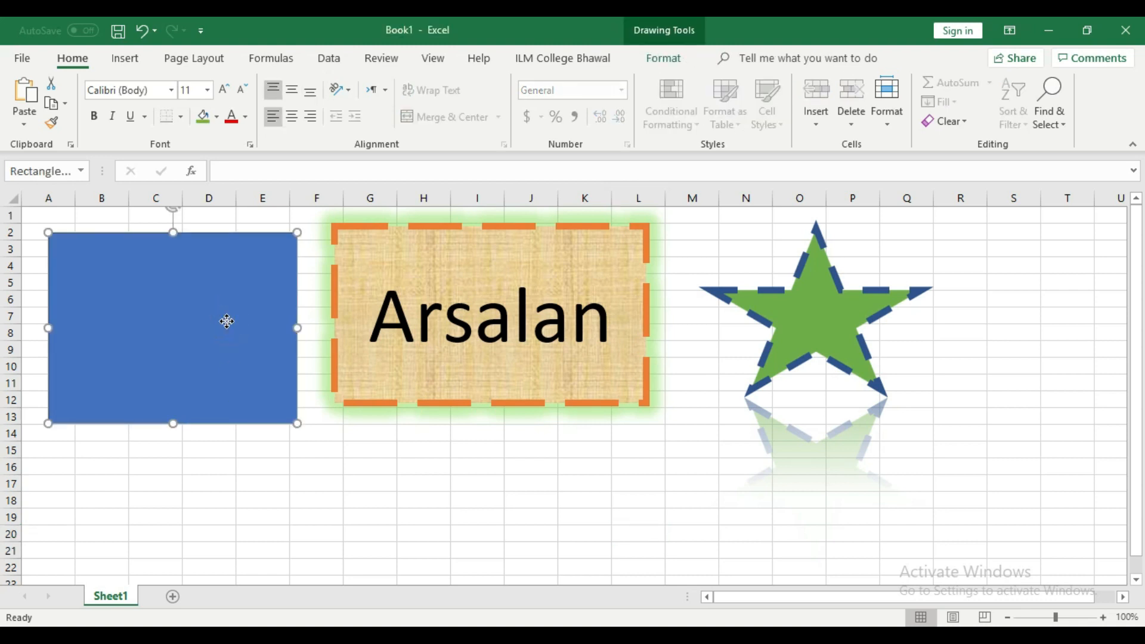
right_click(227, 322)
click(268, 378)
click(252, 462)
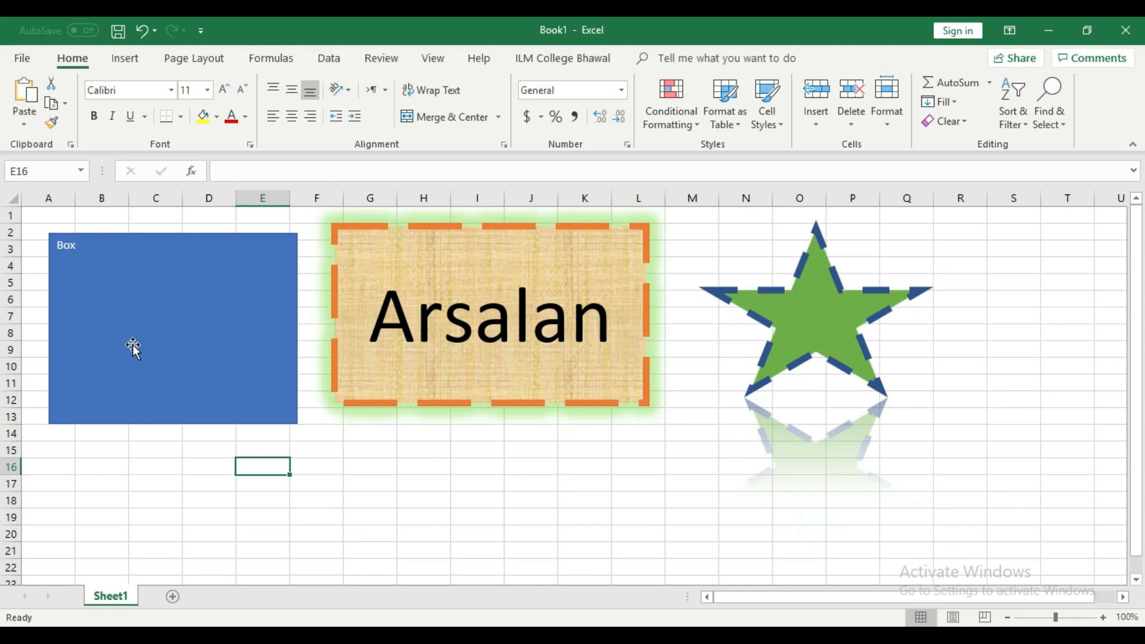
Increase the font size of the "Box" text in the blue rectangle to 115.
click(210, 324)
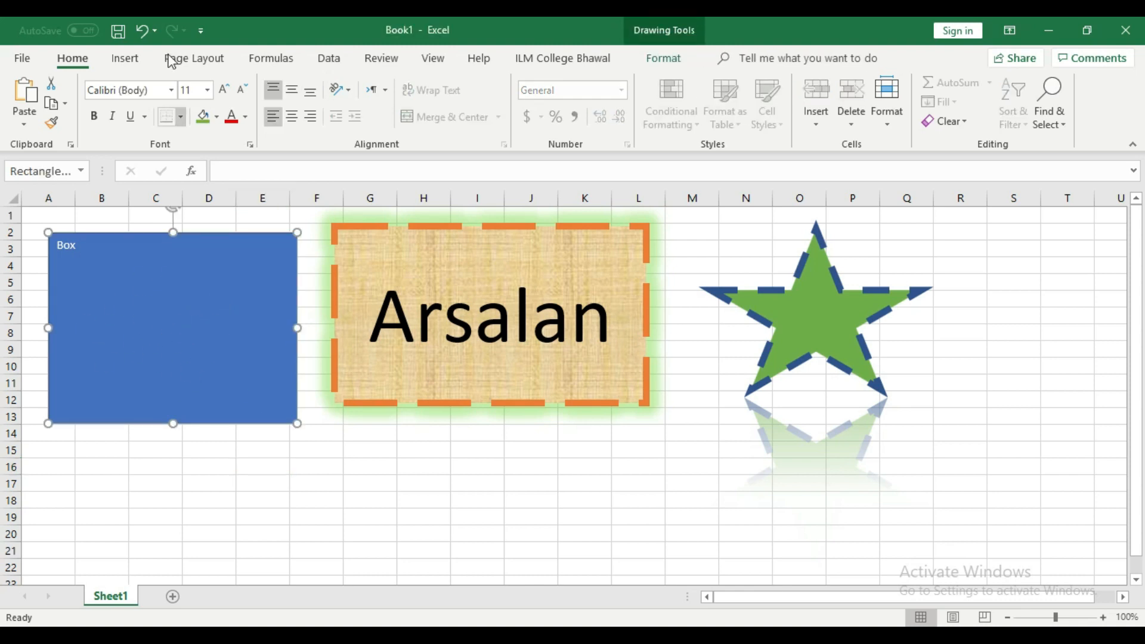
click(224, 89)
click(225, 89)
click(225, 89)
click(224, 90)
click(224, 93)
click(225, 92)
click(224, 92)
click(224, 93)
click(224, 93)
click(224, 93)
click(224, 93)
click(224, 92)
click(224, 92)
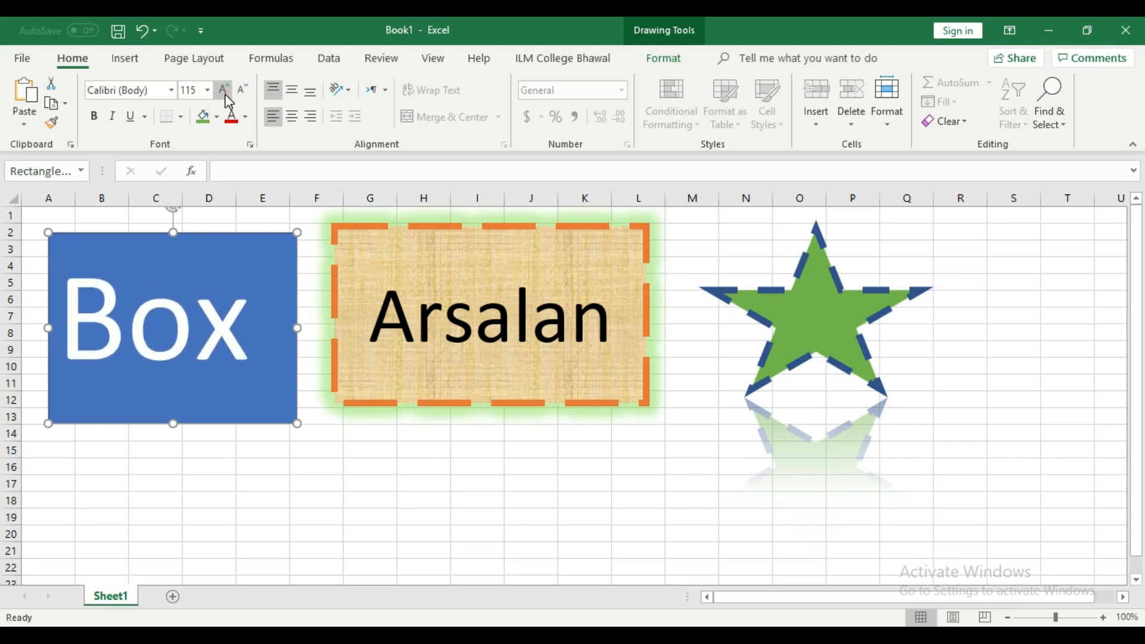
Change the "Box" text's font to Adobe Caslon Pro Bold and fill its rectangle with the gold theme color.
click(172, 91)
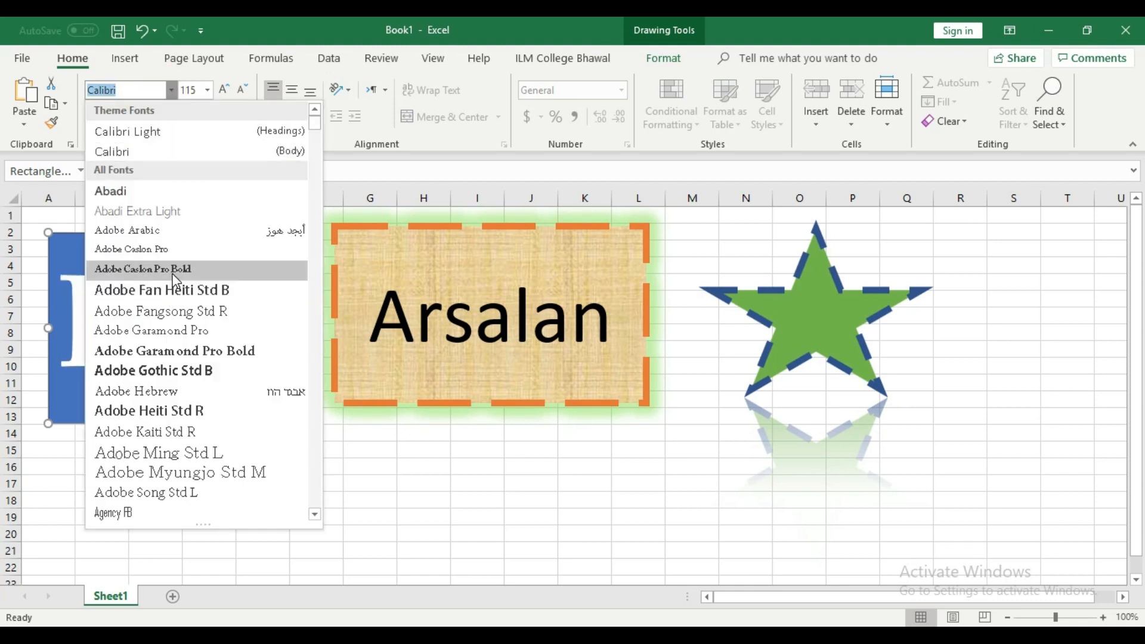
click(176, 269)
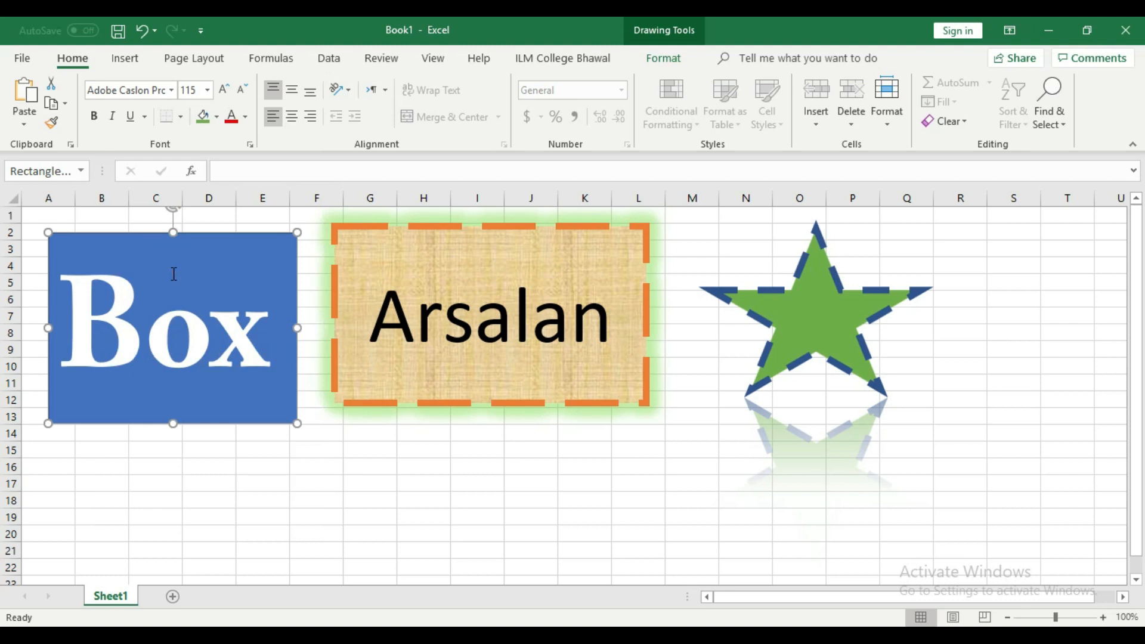
click(215, 121)
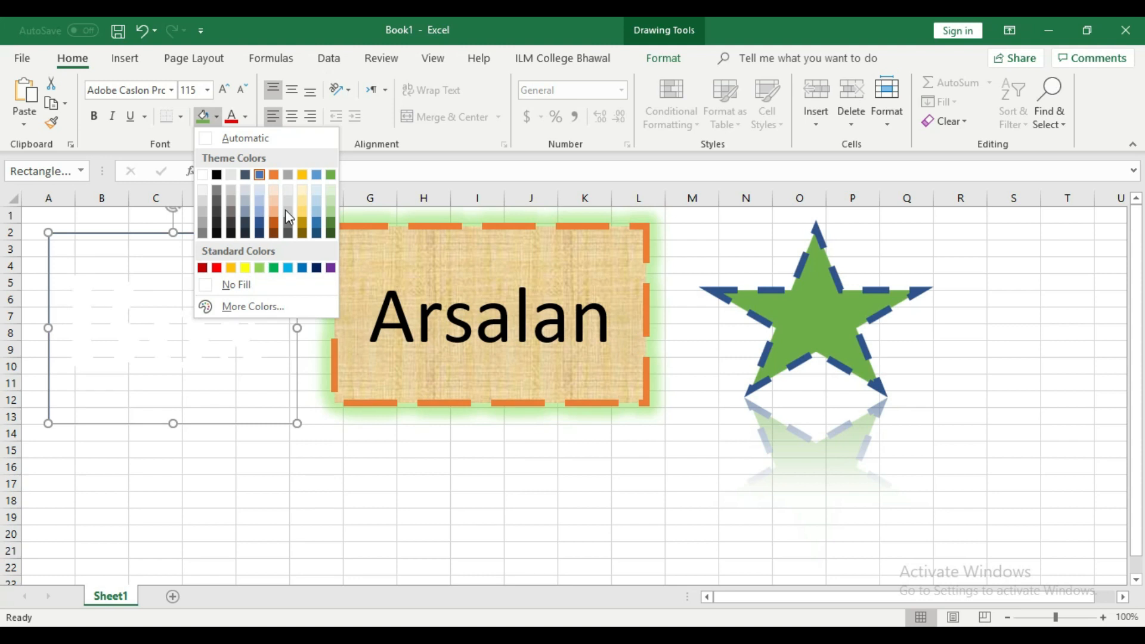
click(299, 181)
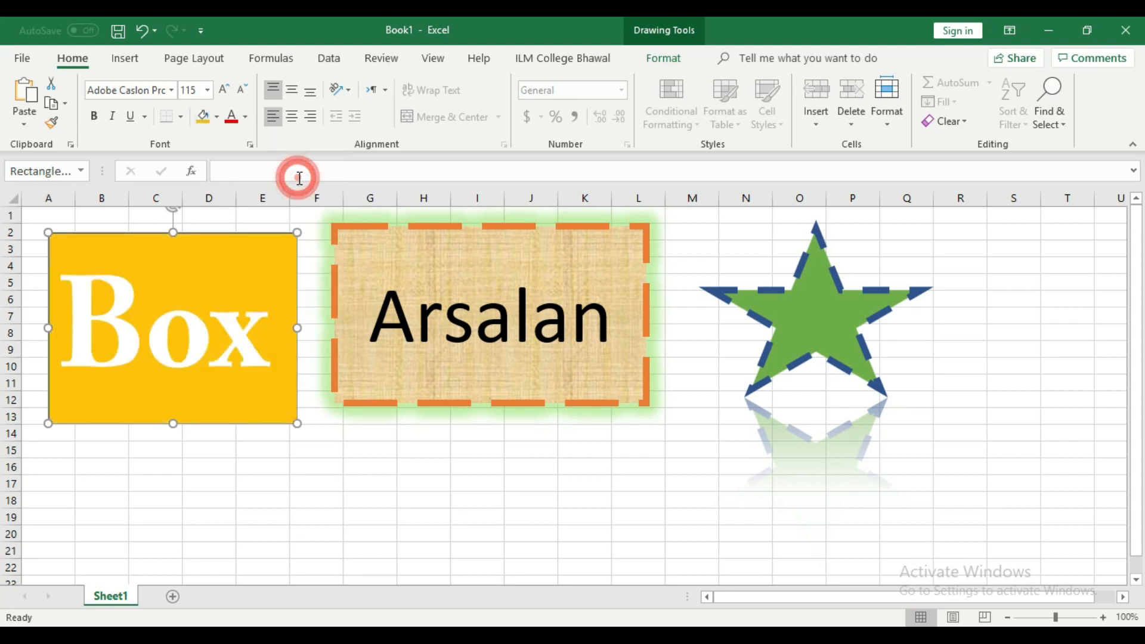
click(327, 491)
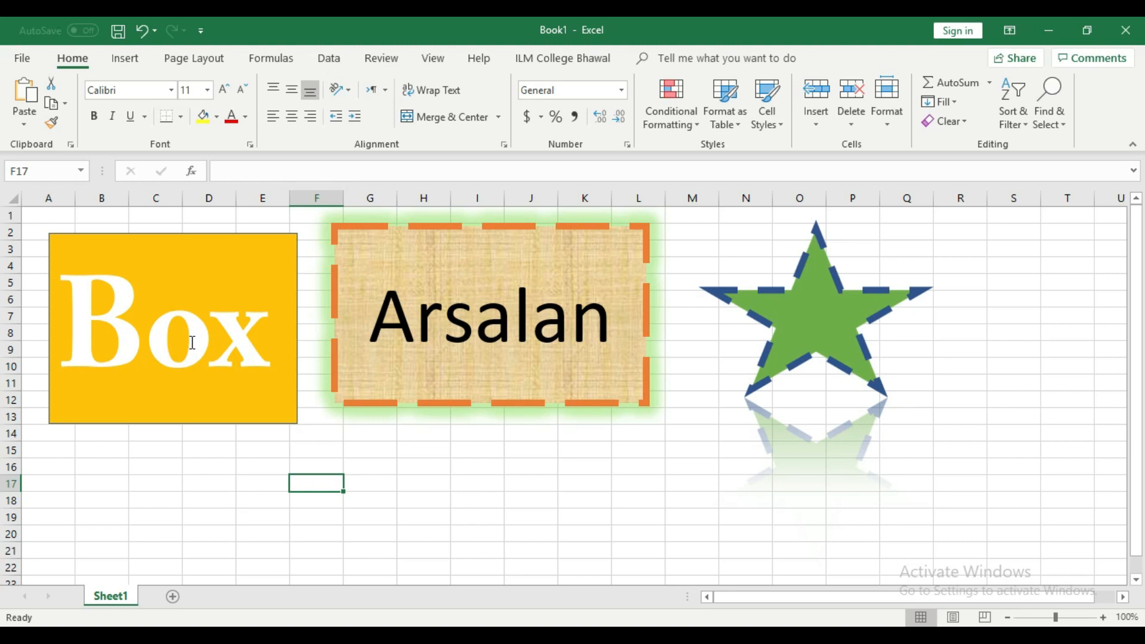
Delete the star and the textured middle rectangle from the worksheet.
click(799, 350)
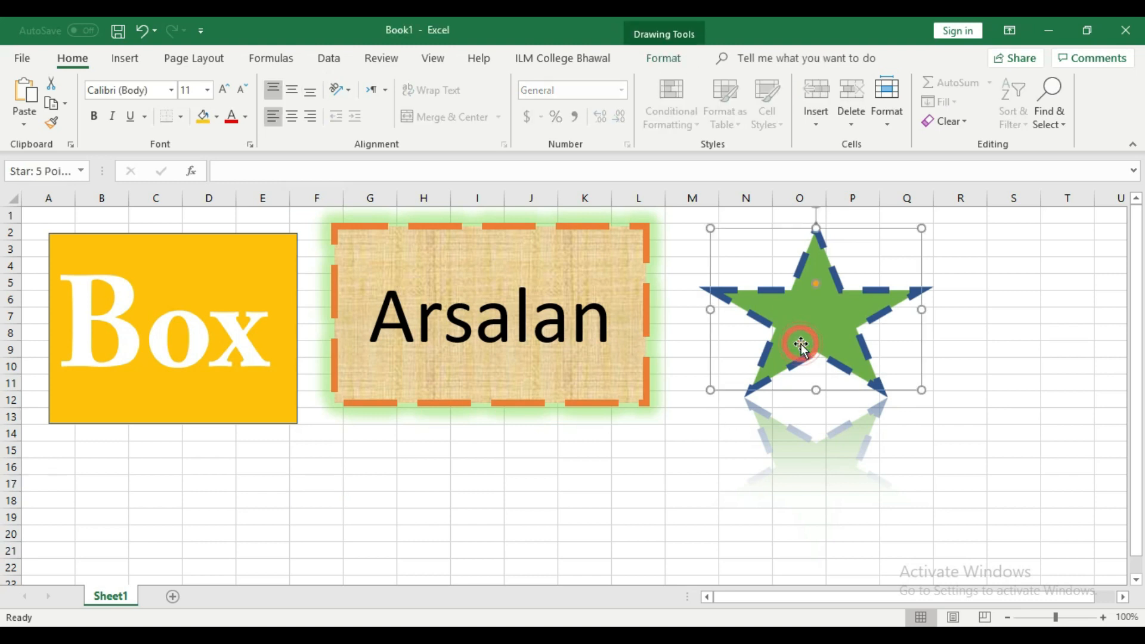
key(Delete)
click(549, 326)
key(BackSpace)
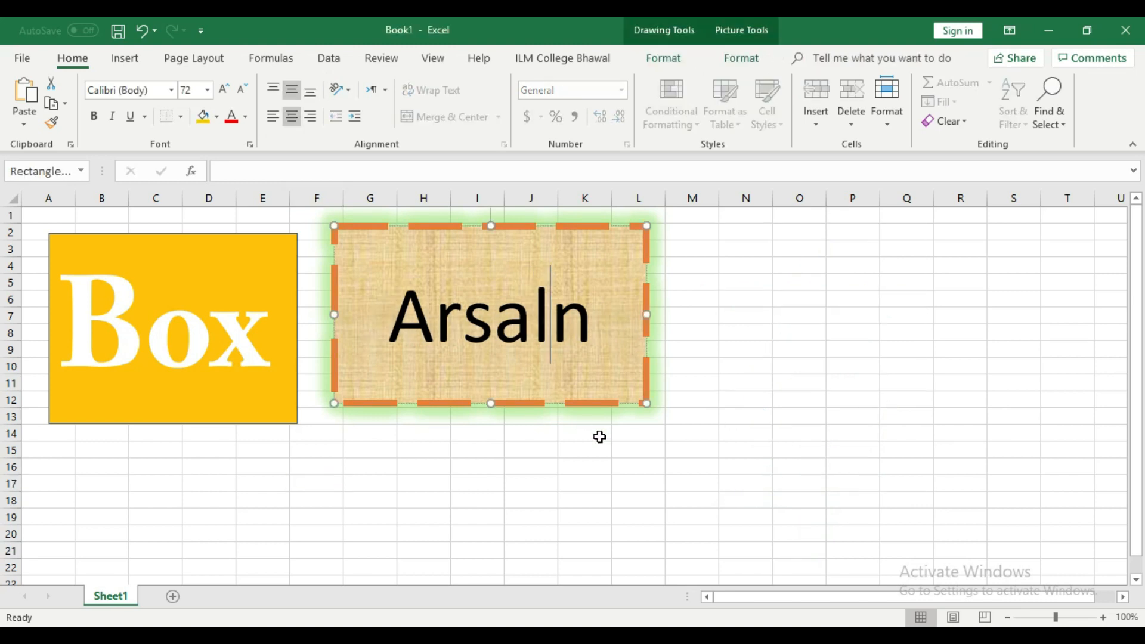
click(598, 438)
click(612, 257)
key(Delete)
Delete the gold "Box" rectangle from the worksheet.
click(245, 276)
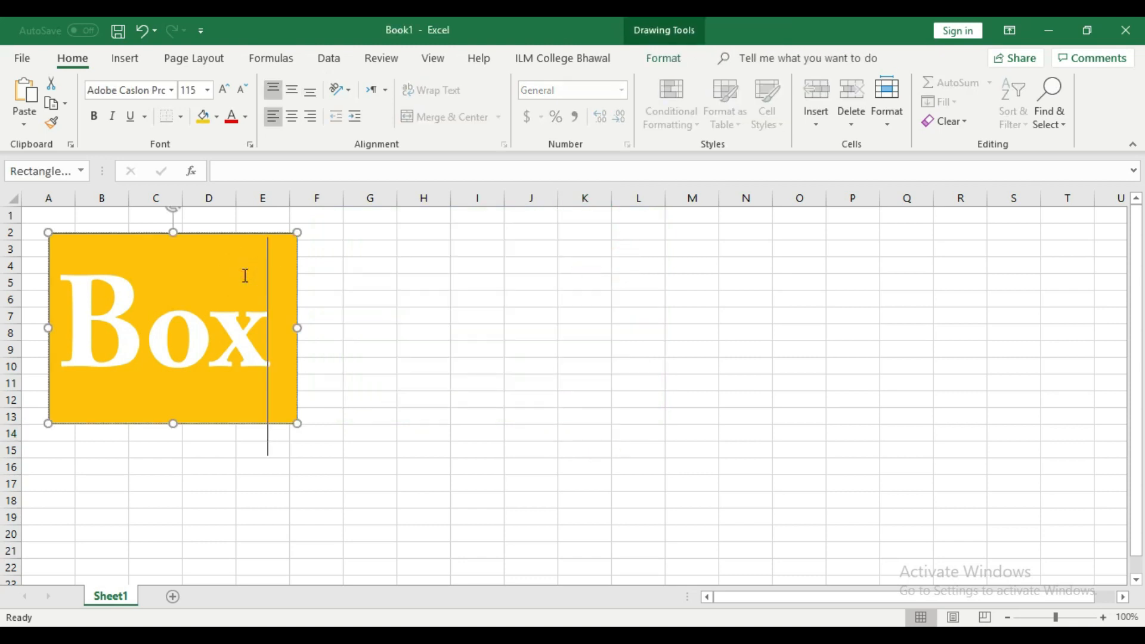
click(657, 401)
click(210, 257)
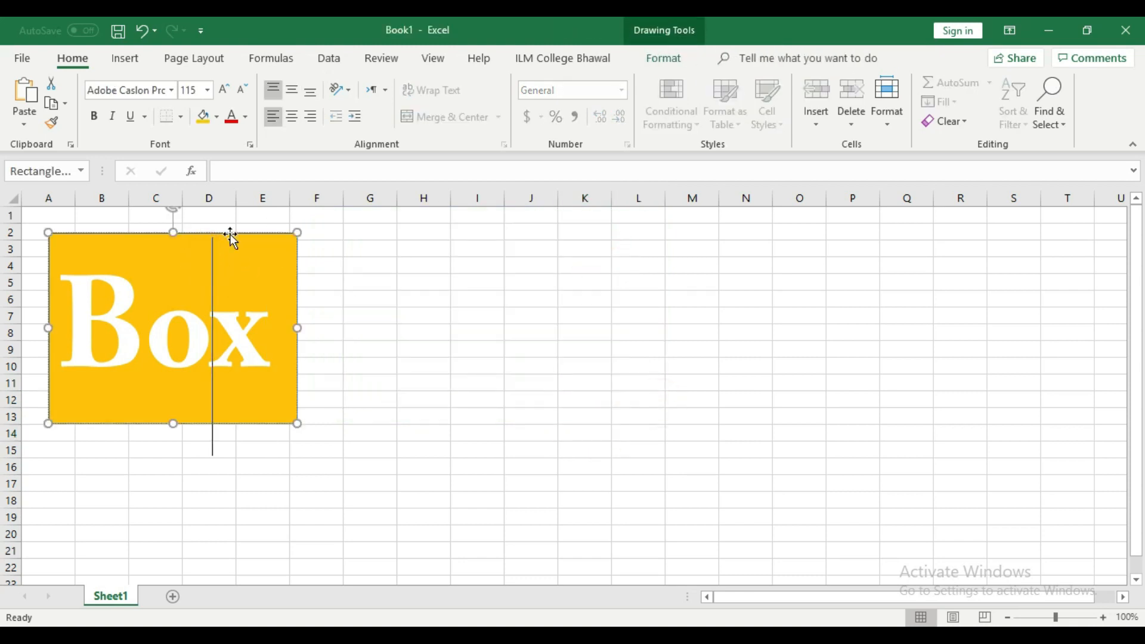
key(Delete)
click(493, 359)
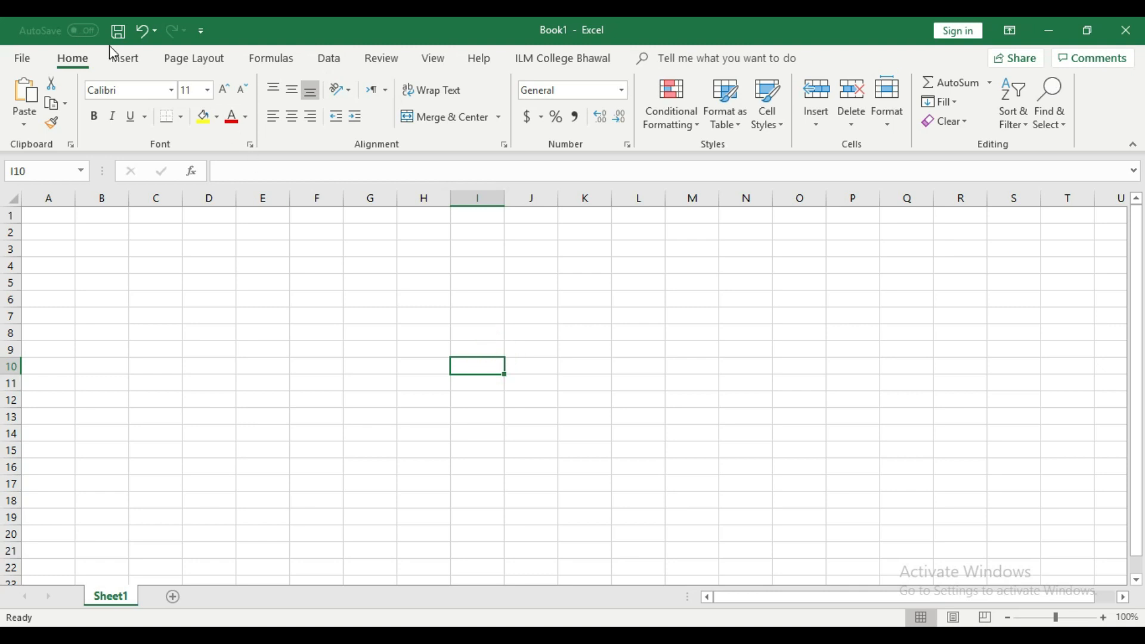
Insert a rectangle about 1.63" high and 3.31" wide over columns A to F, starting near row 2.
click(128, 68)
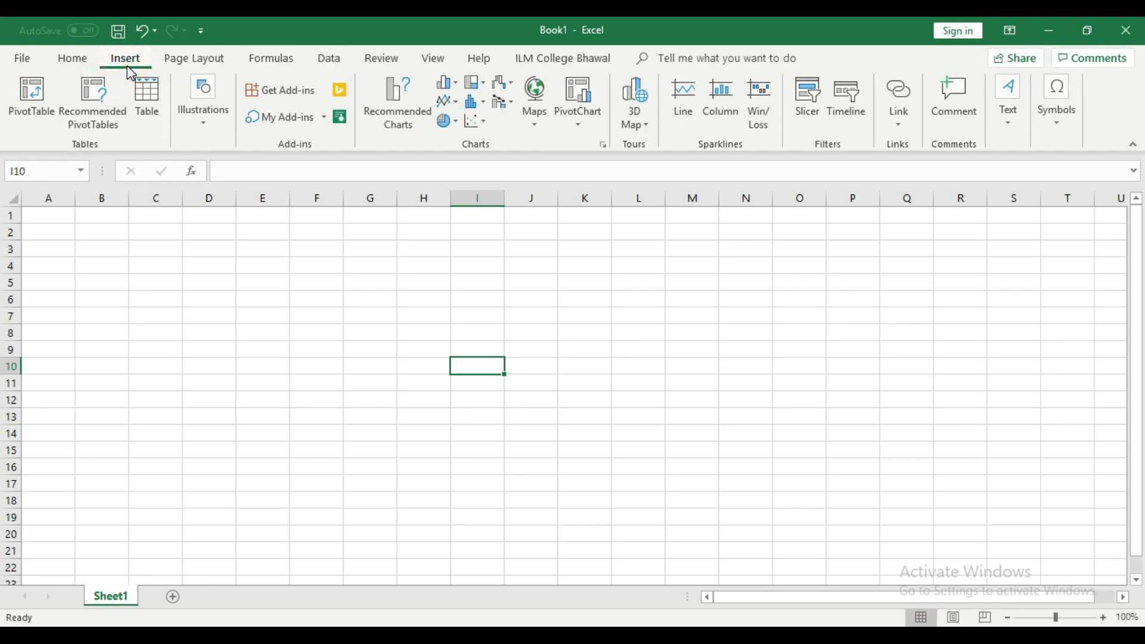
click(210, 113)
click(266, 186)
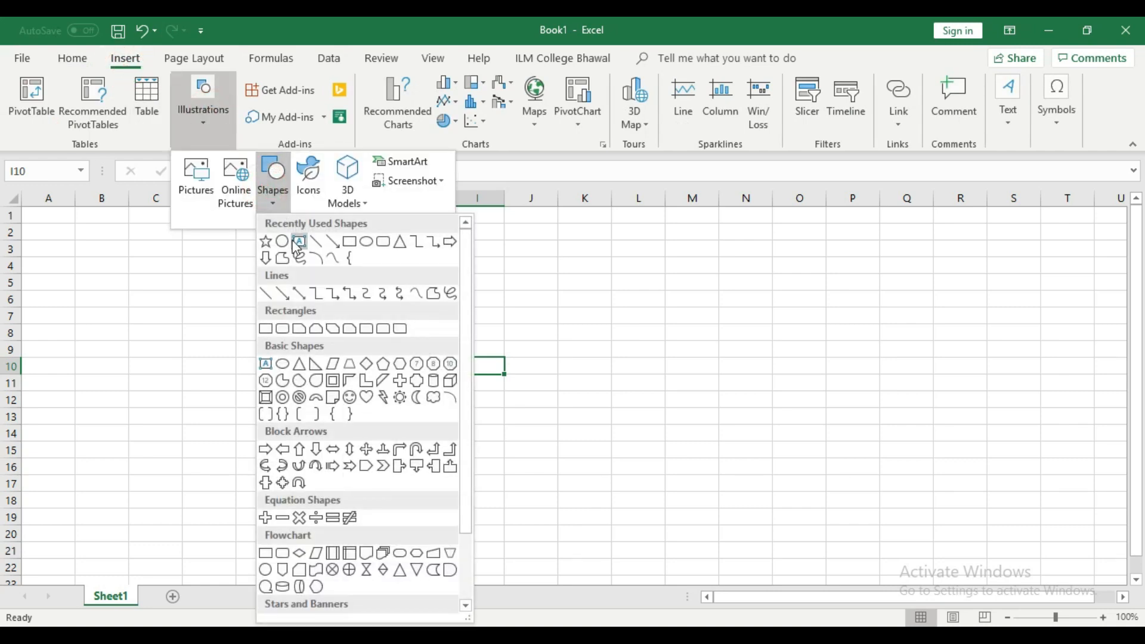
click(353, 242)
mouse_move(53, 229)
mouse_down()
mouse_move(329, 373)
mouse_move(286, 340)
mouse_move(320, 360)
mouse_up()
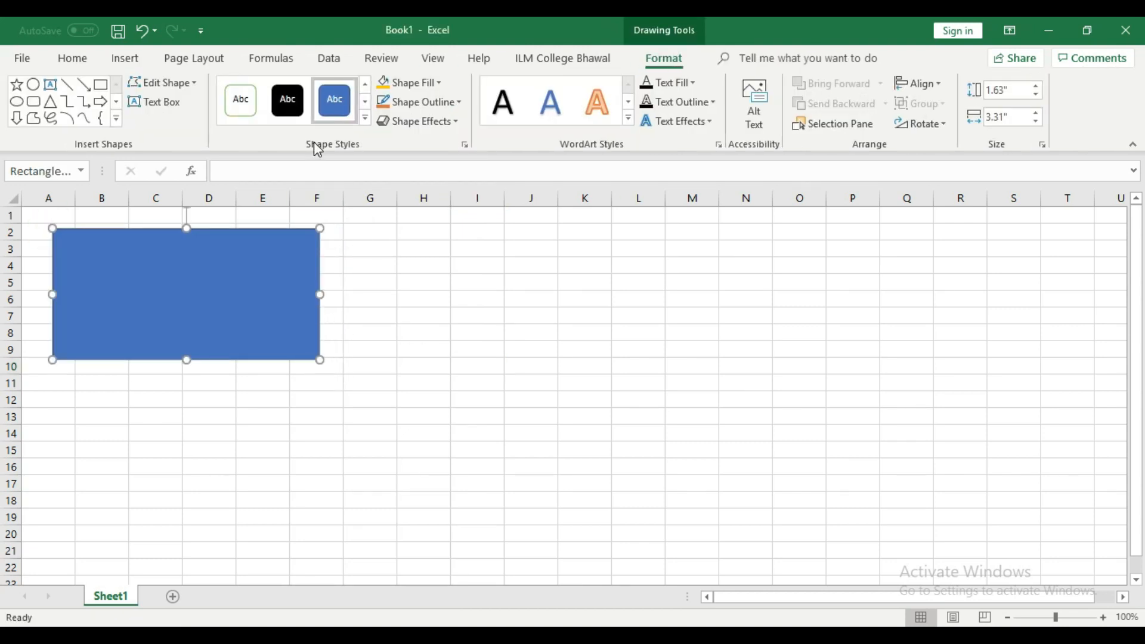
click(554, 397)
Add the text "2" inside the blue rectangle.
click(243, 274)
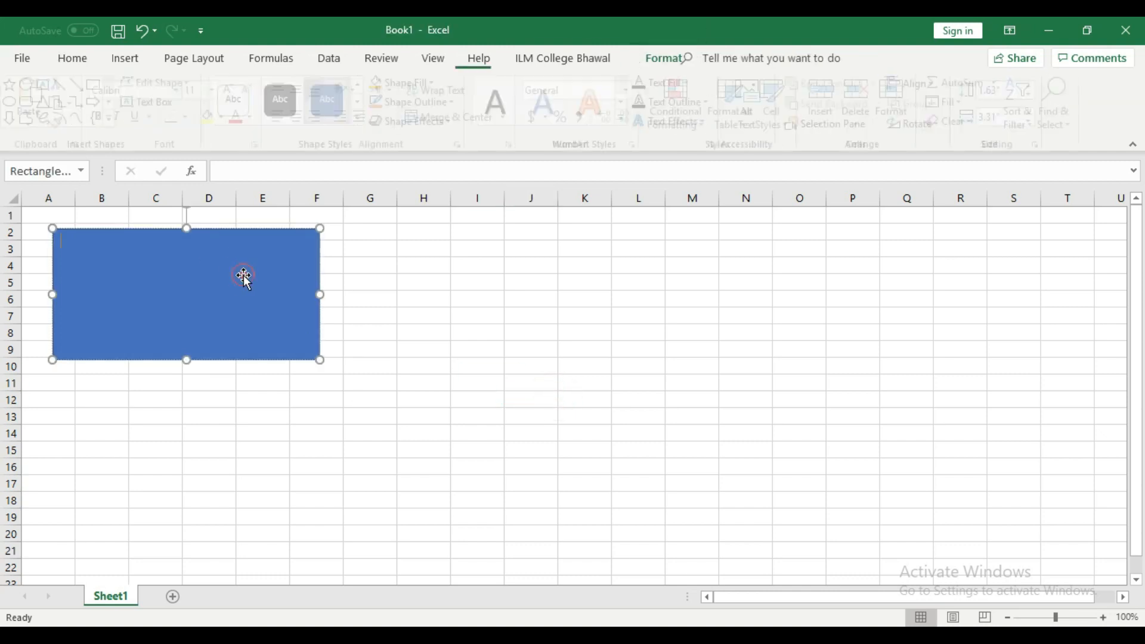
right_click(244, 274)
click(206, 294)
click(271, 415)
click(184, 298)
text(2)
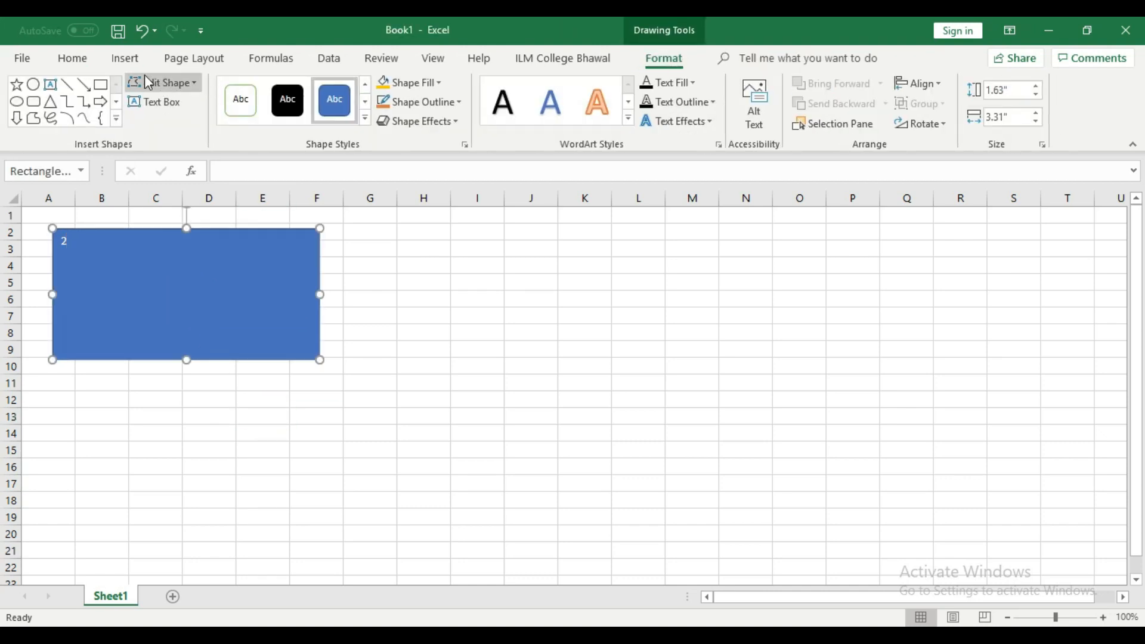
Increase the font size of the "2" in the rectangle to 88.
click(74, 59)
click(222, 93)
click(223, 93)
click(222, 92)
click(222, 92)
click(222, 92)
click(222, 91)
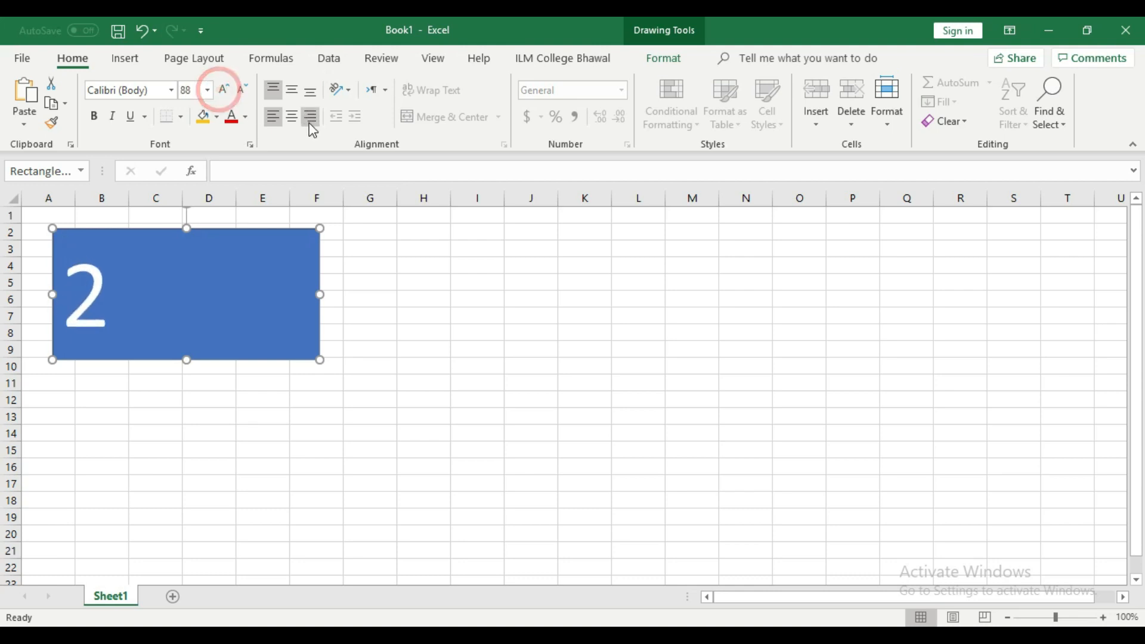
Center the "2" horizontally and fill its rectangle with gold.
click(292, 117)
click(203, 118)
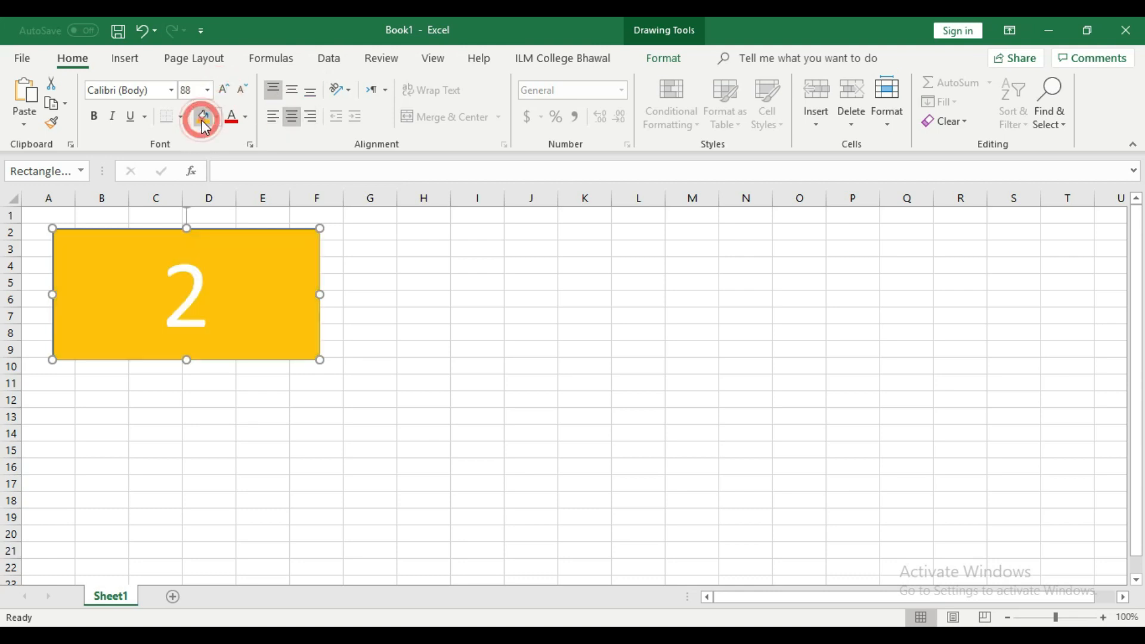
click(483, 355)
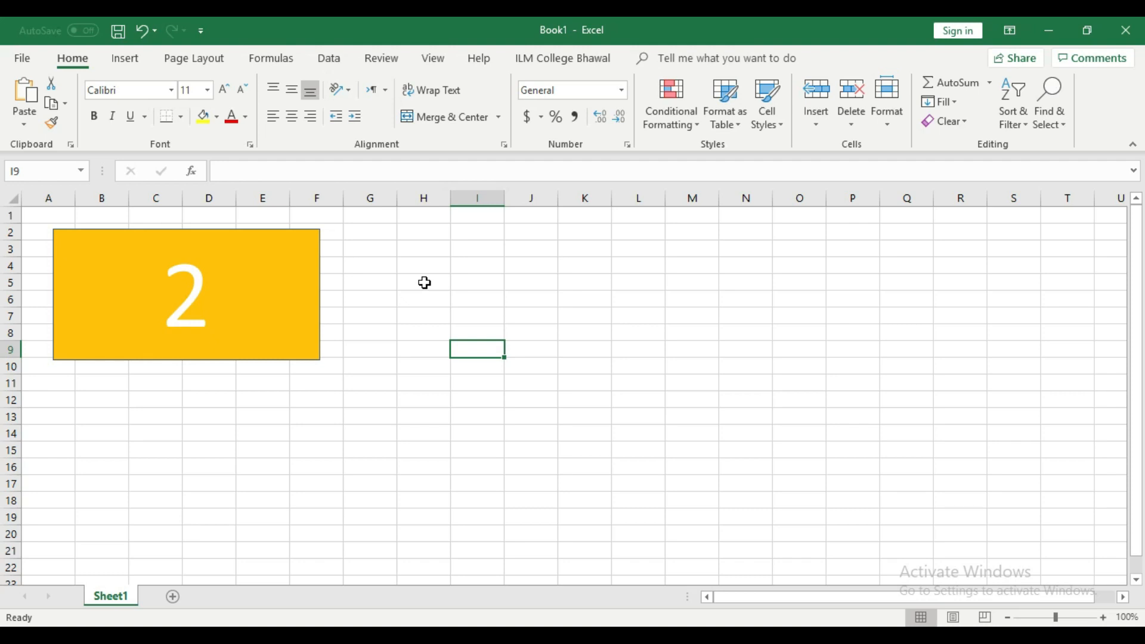
Insert a multiplication sign shape about 1.68" high and 2.72" wide just to the right of the "2" rectangle.
click(120, 60)
click(200, 104)
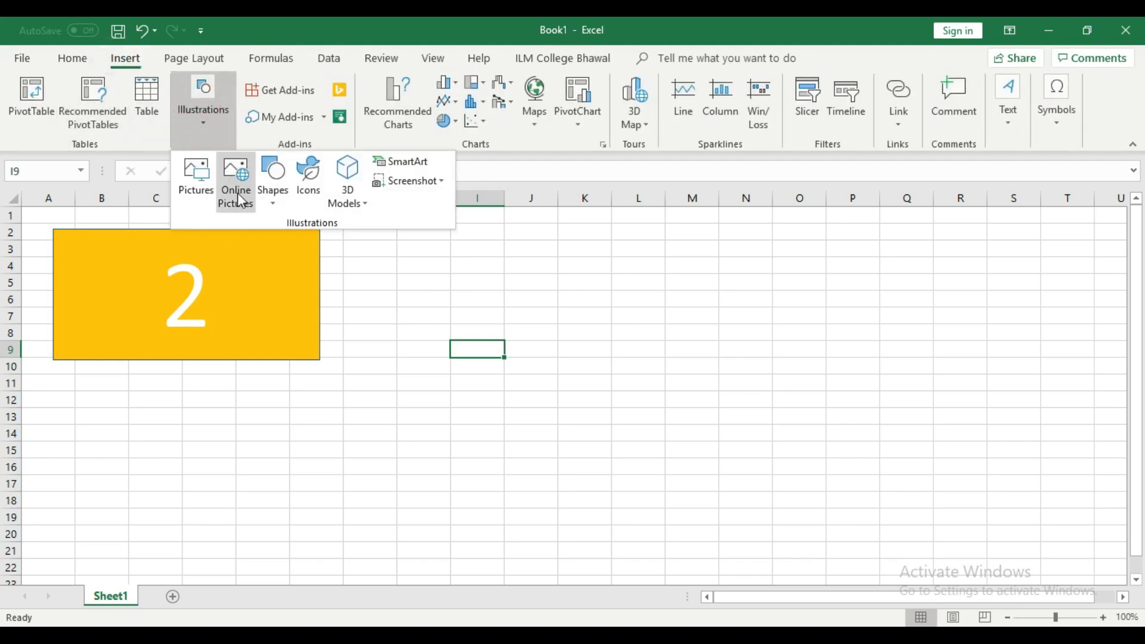
click(273, 196)
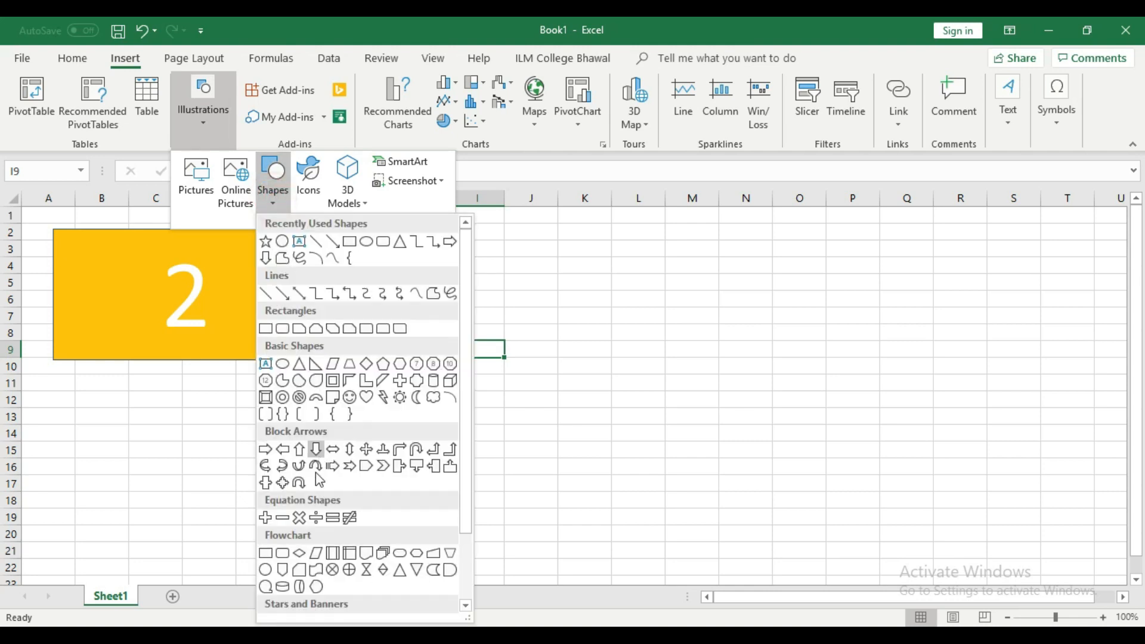
click(301, 518)
mouse_move(353, 241)
mouse_down()
mouse_move(400, 283)
mouse_move(527, 352)
mouse_up()
drag(493, 306, 470, 289)
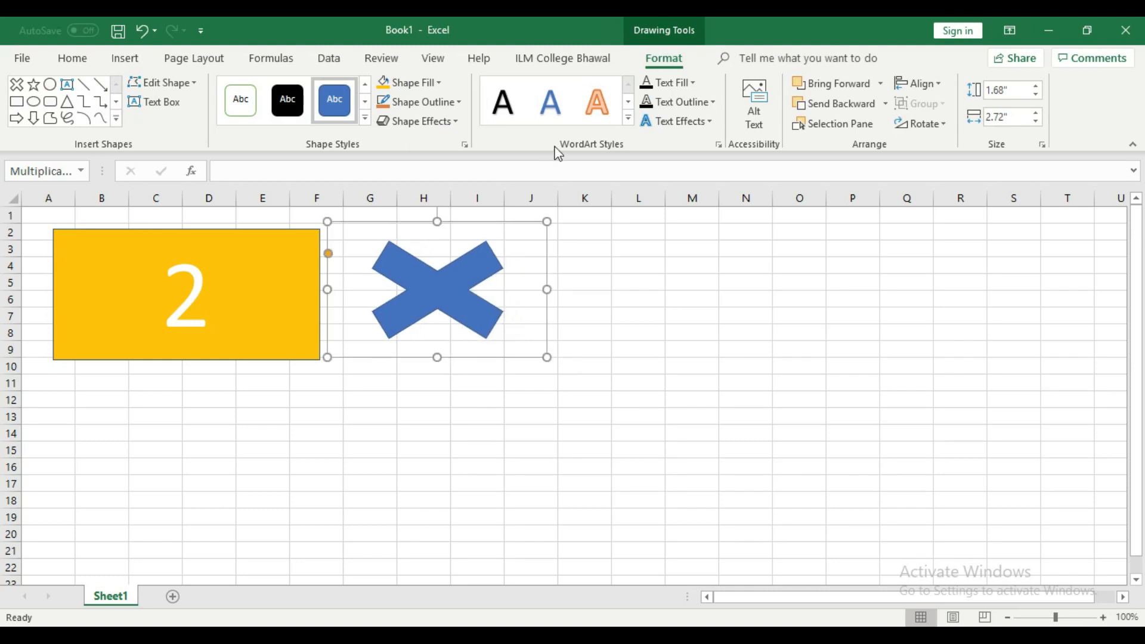
Apply the solid black preset shape style to the multiplication sign.
click(363, 124)
click(443, 238)
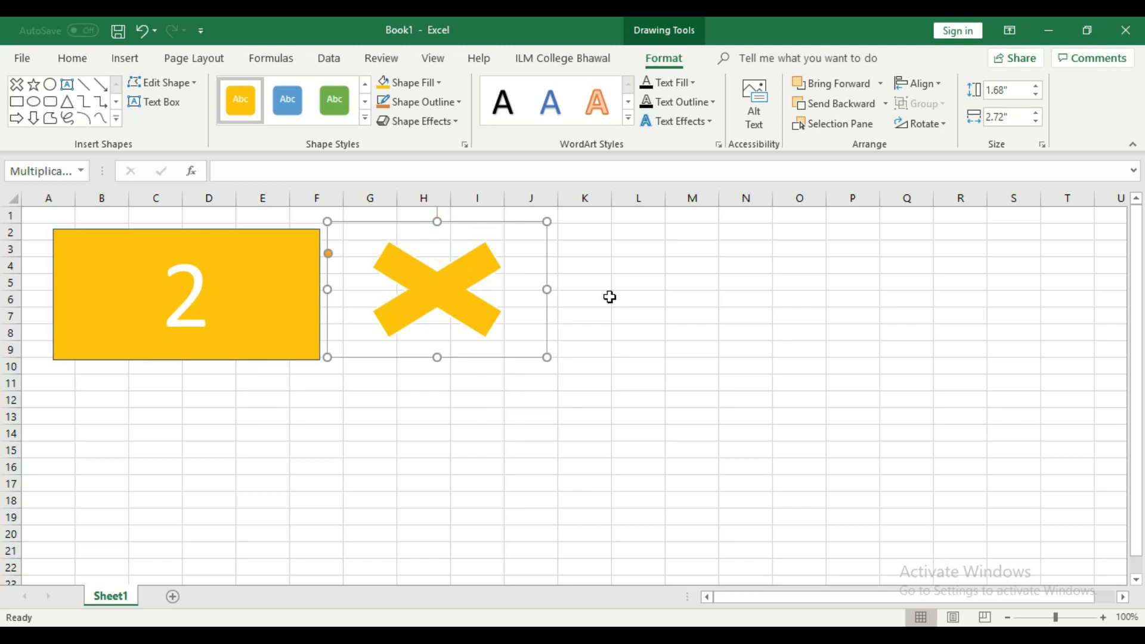
click(364, 118)
click(234, 191)
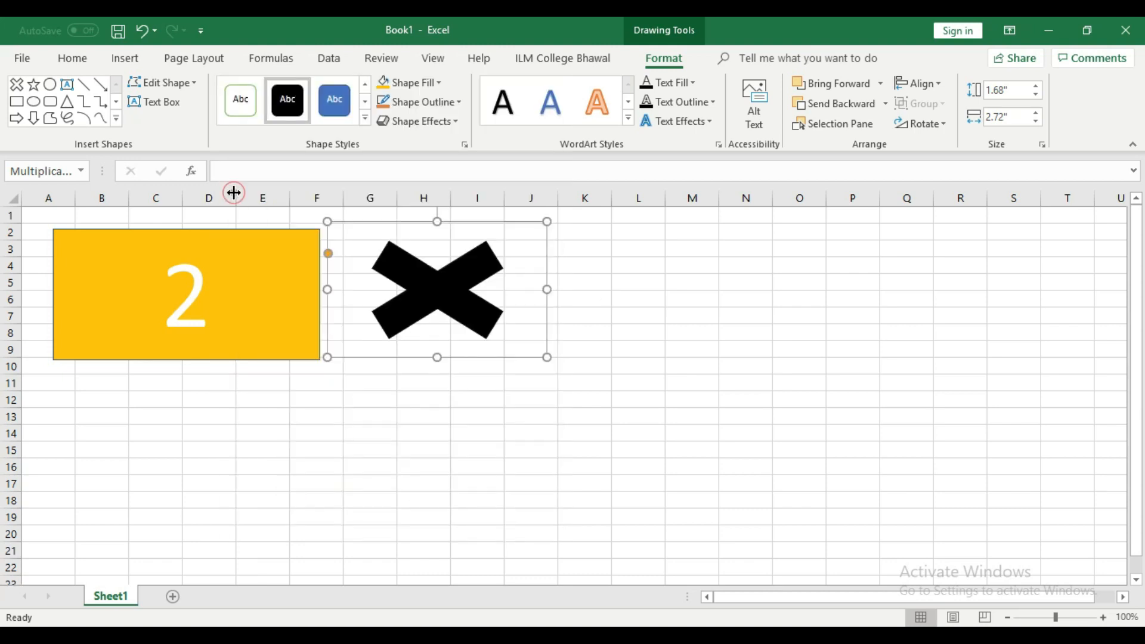
click(656, 331)
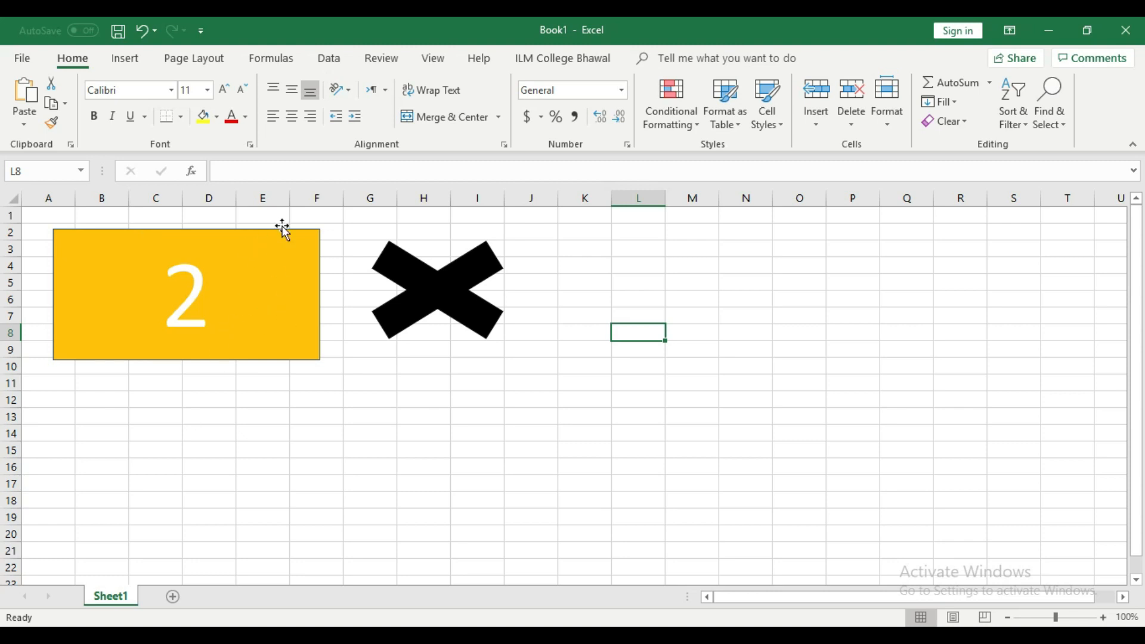
Duplicate the gold "2" rectangle and place the copy to the right of the multiplication sign.
click(283, 310)
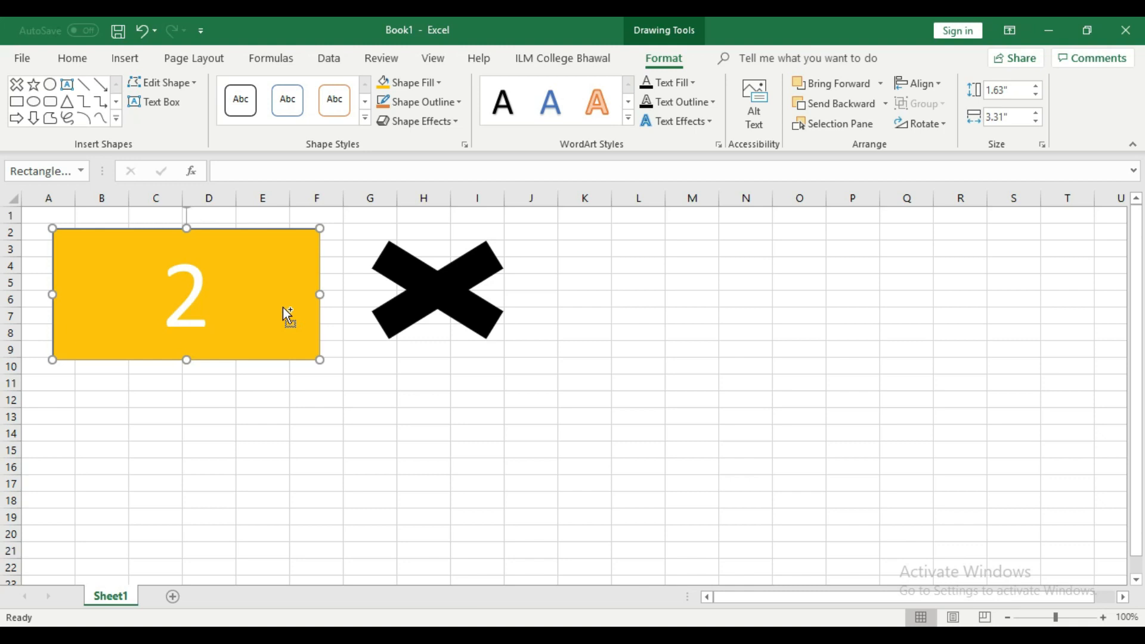
key(ctrl+d)
drag(267, 288, 713, 268)
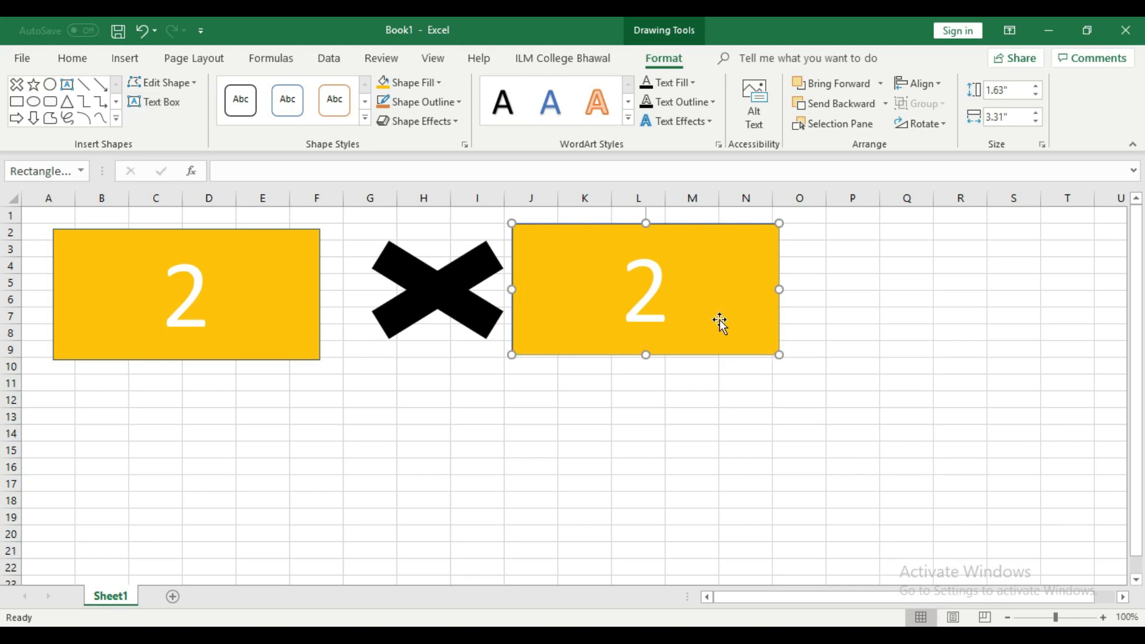
Replace the text in the duplicated rectangle with "4".
click(666, 295)
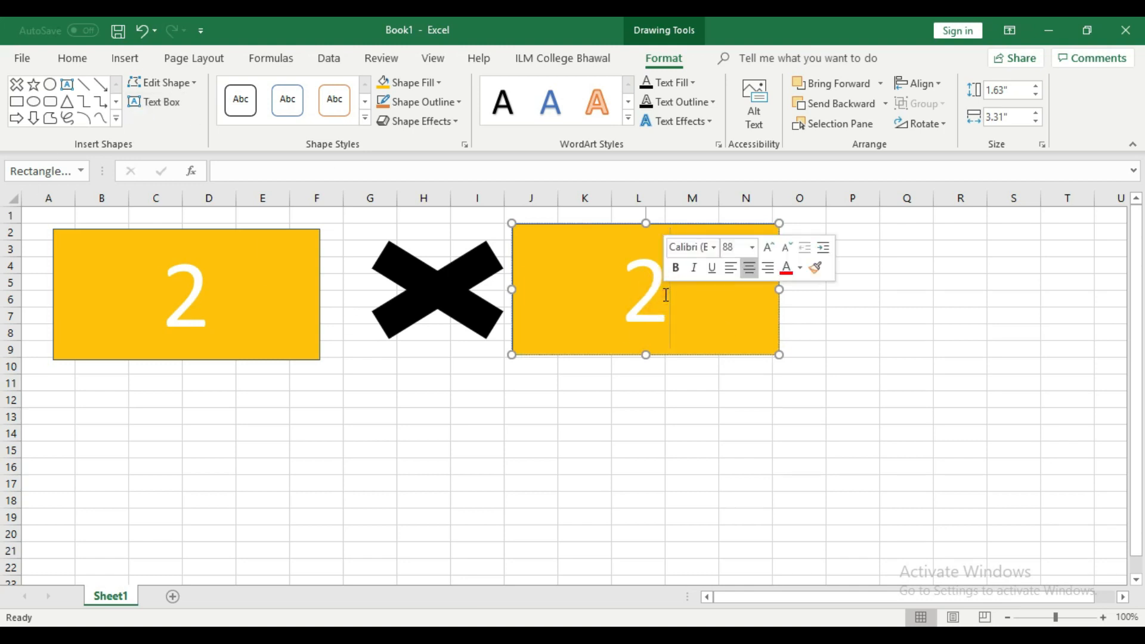
key(BackSpace)
text(4)
click(599, 469)
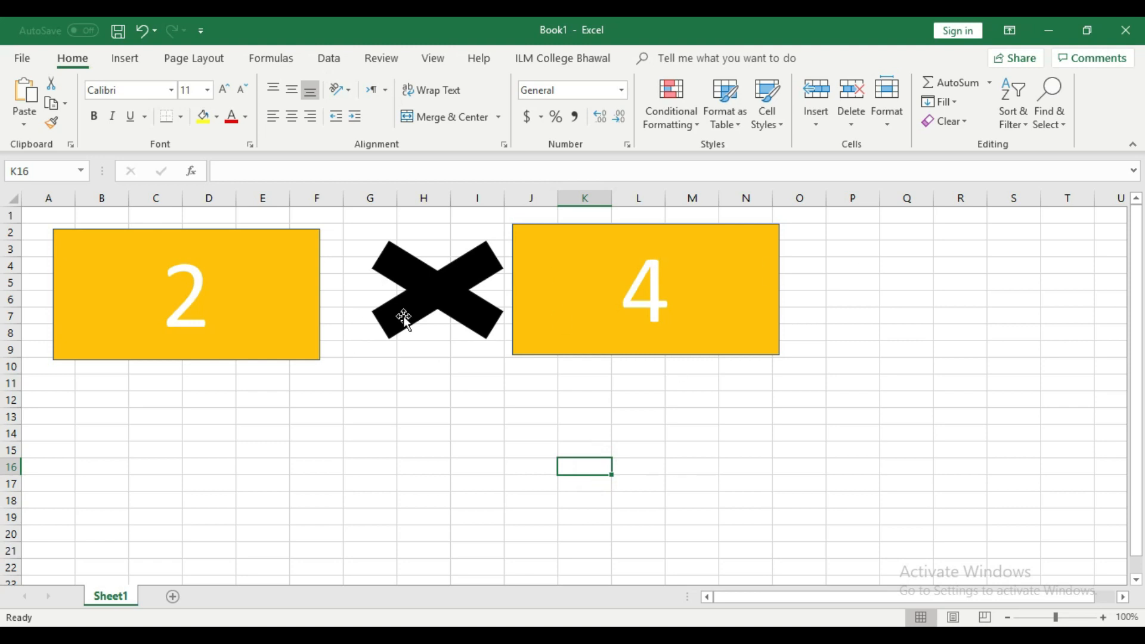
Move the multiplication sign slightly closer to the "2" rectangle.
click(439, 289)
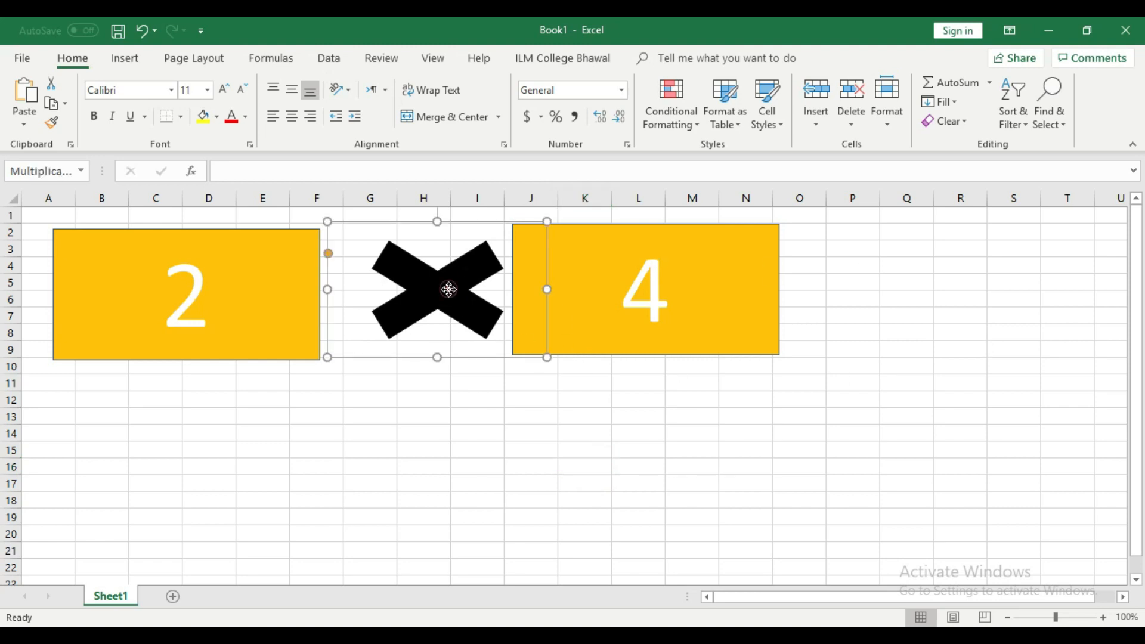
click(448, 288)
click(422, 449)
click(430, 288)
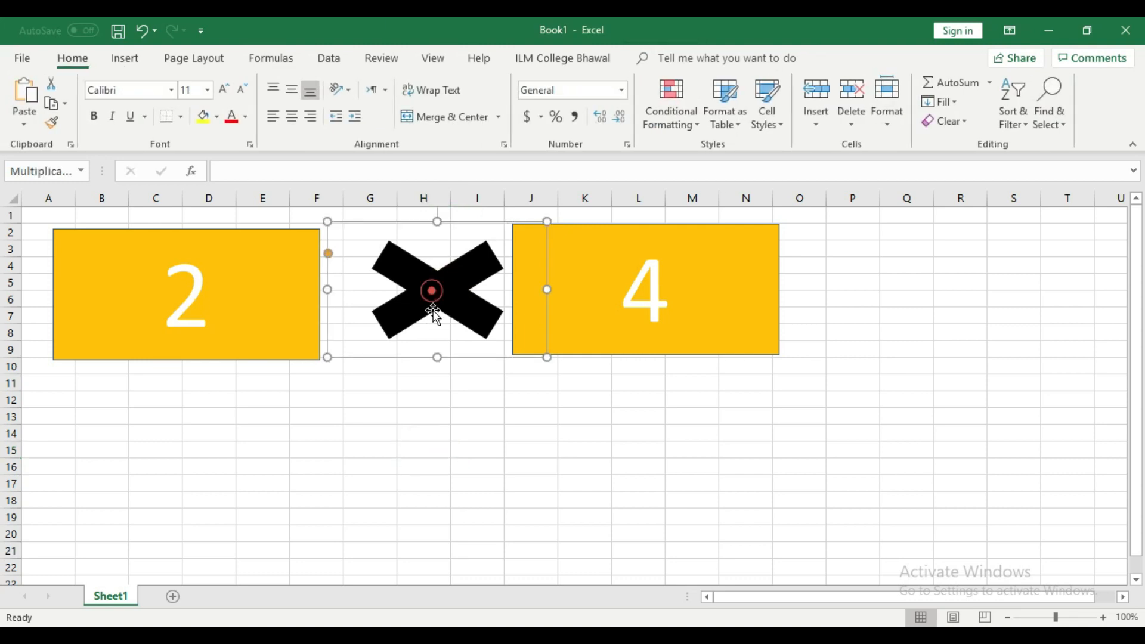
drag(429, 289, 406, 287)
Move the "4" rectangle slightly closer to the multiplication sign.
click(632, 288)
click(747, 287)
click(919, 351)
click(696, 235)
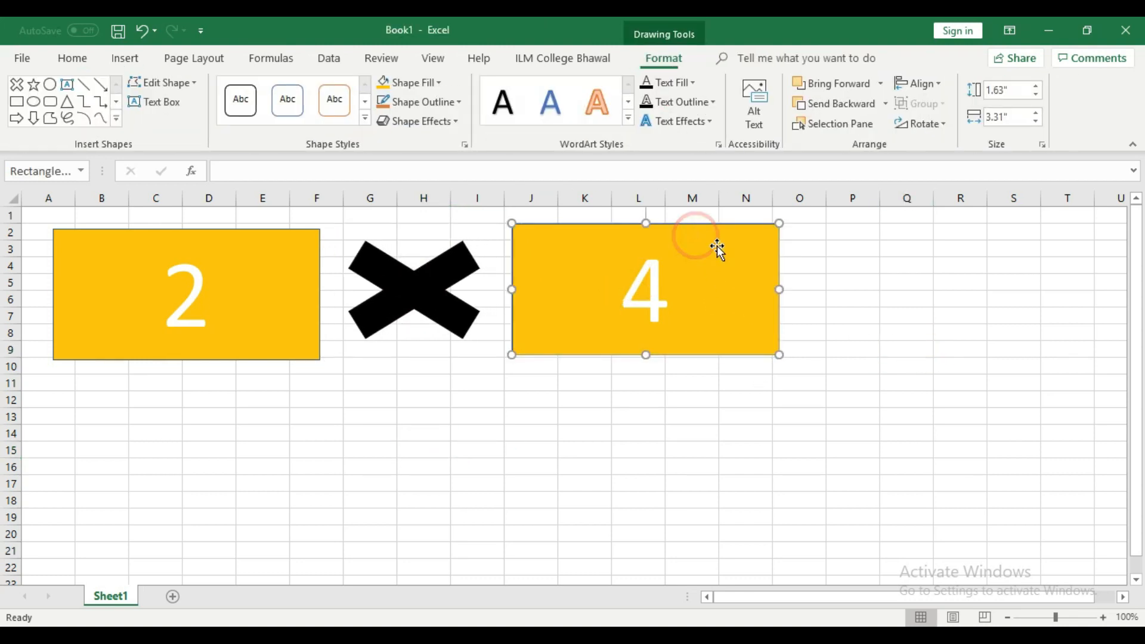
drag(718, 249, 693, 243)
click(907, 312)
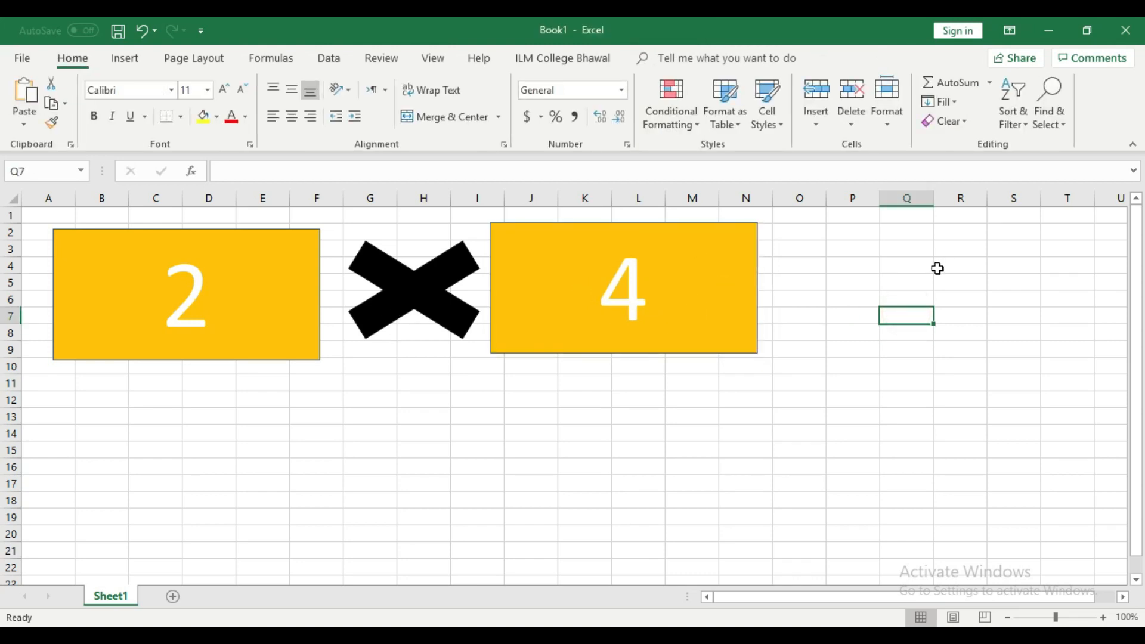
Insert an equals sign shape and position it to the right of the "4" rectangle, around columns O to R.
click(126, 54)
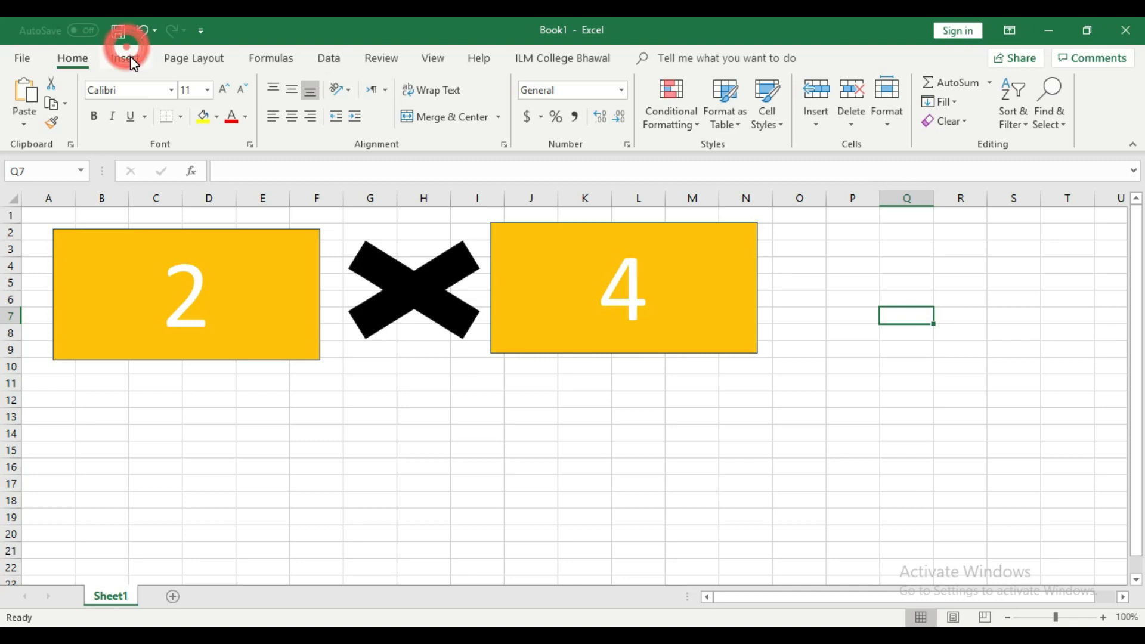
click(222, 108)
click(269, 178)
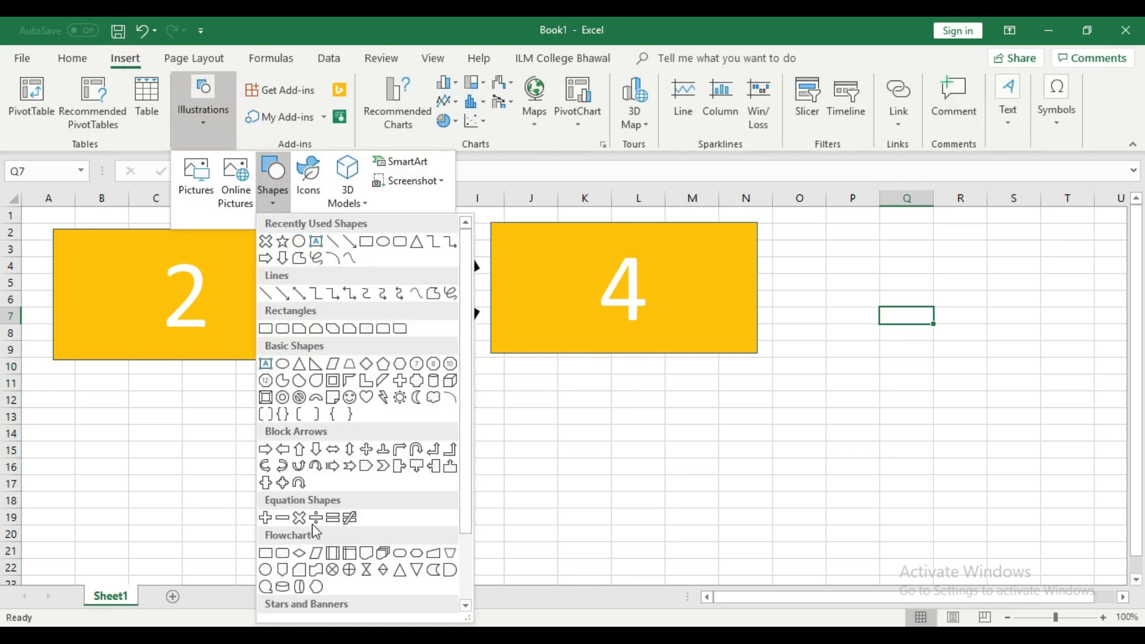
click(329, 516)
mouse_move(795, 257)
mouse_down()
mouse_move(900, 310)
mouse_move(1000, 340)
mouse_move(976, 327)
mouse_up()
drag(930, 286, 900, 270)
click(948, 376)
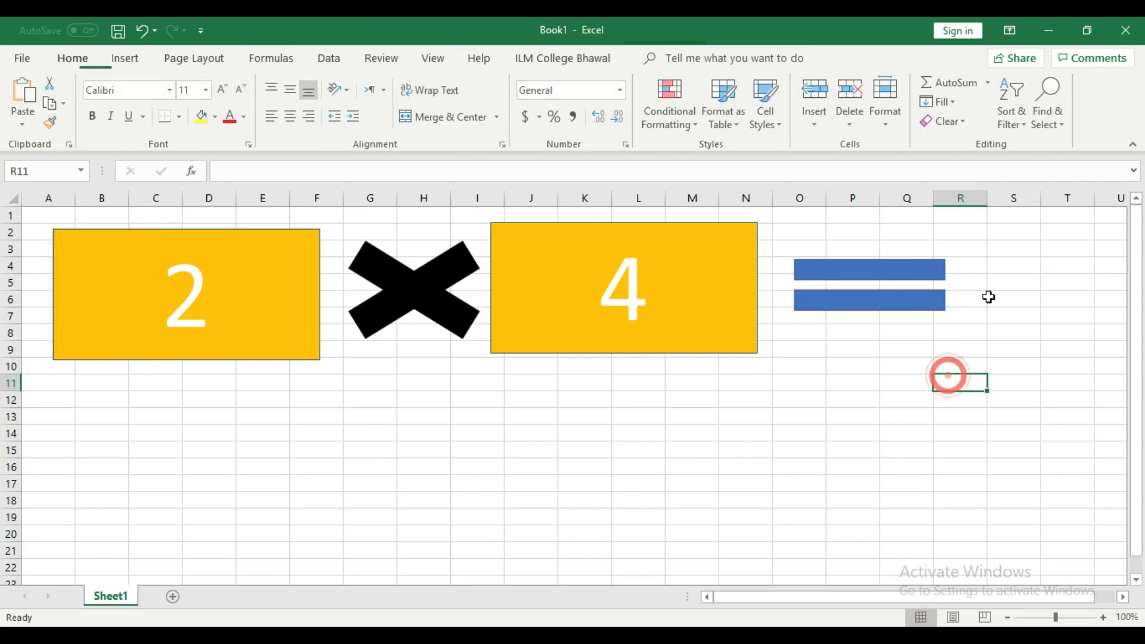
Insert a rectangle about 1.34" high and 1.53" wide and position it to the right of the equals sign.
click(121, 59)
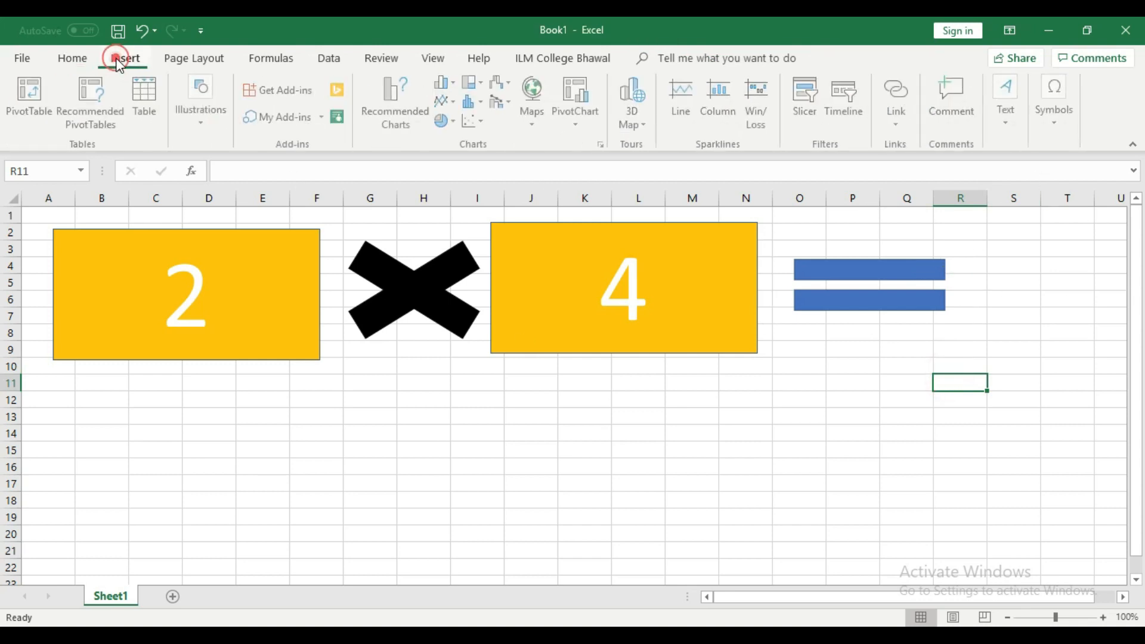
click(200, 101)
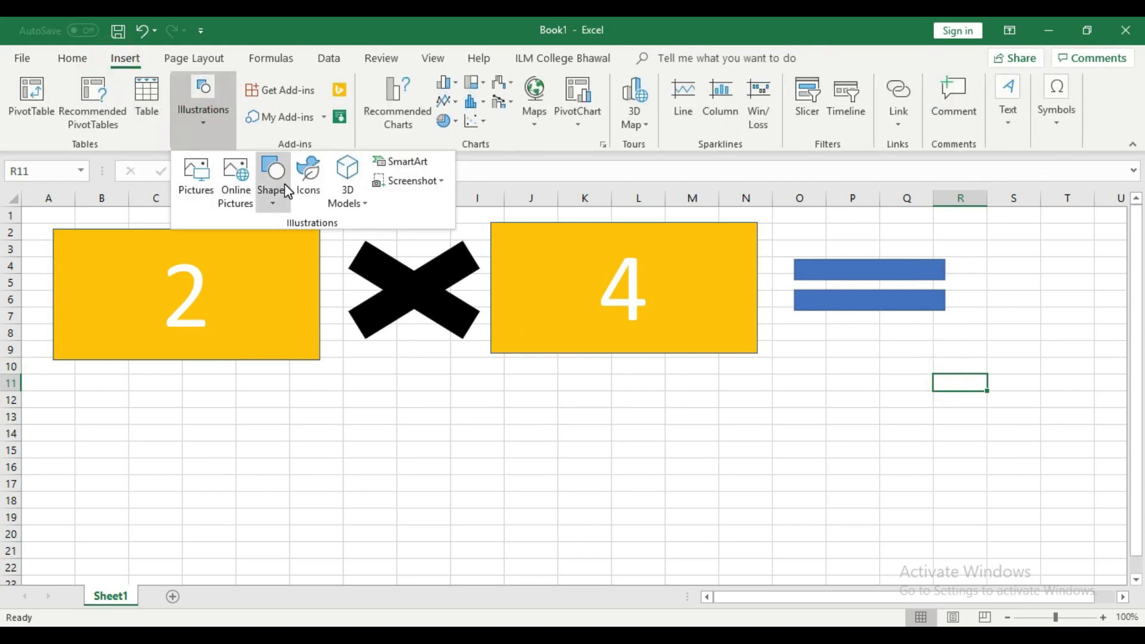
click(276, 205)
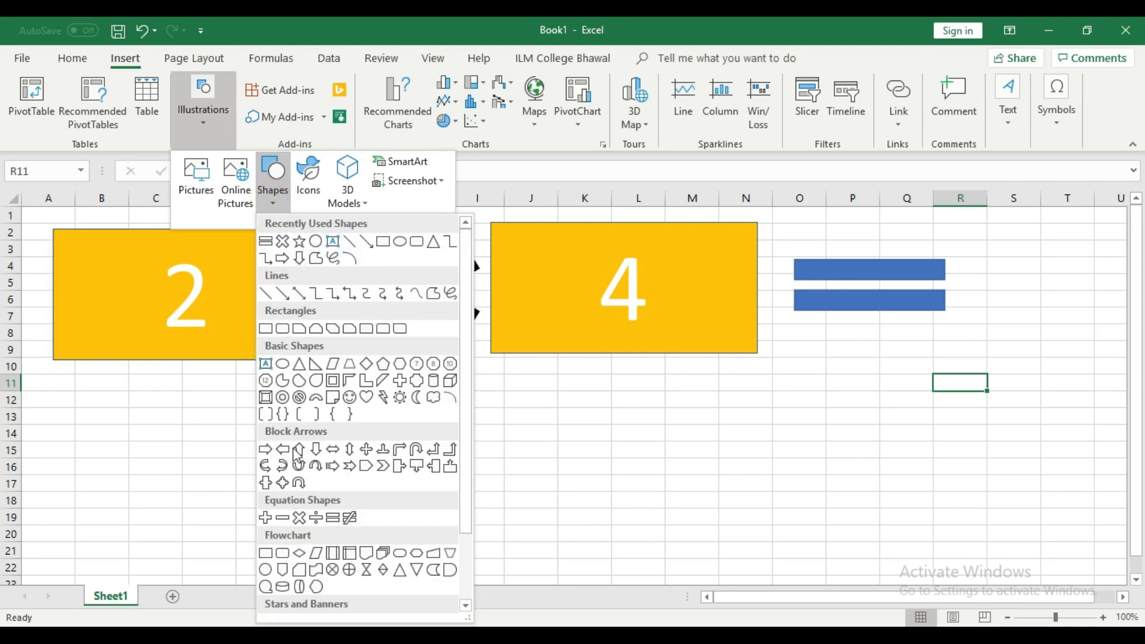
click(379, 238)
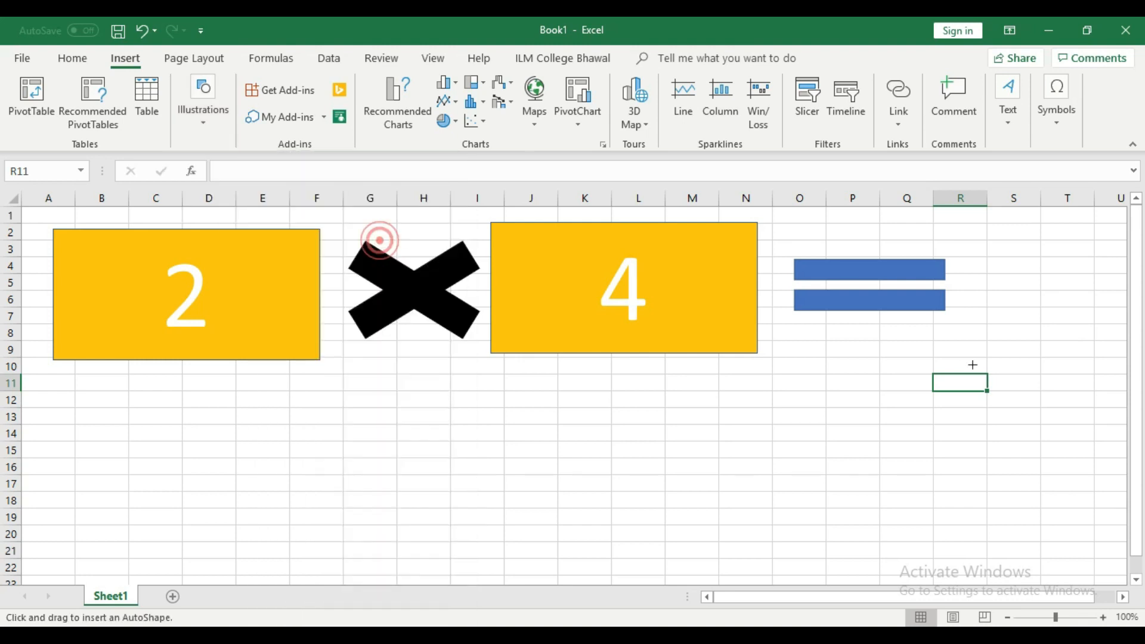
drag(977, 235, 1100, 344)
mouse_move(1062, 301)
mouse_down()
mouse_move(1062, 286)
mouse_move(1047, 285)
mouse_up()
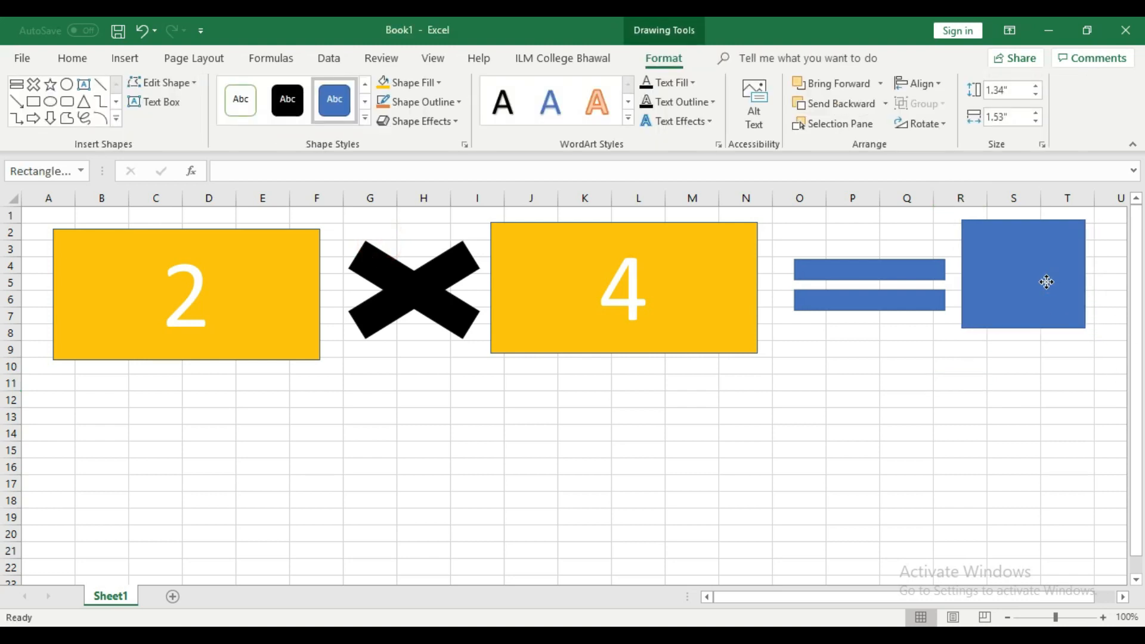
Enlarge the rectangle after the equals sign to about 1.46" by 1.85" and apply the black-outline, white-fill preset style.
drag(1085, 328, 1111, 338)
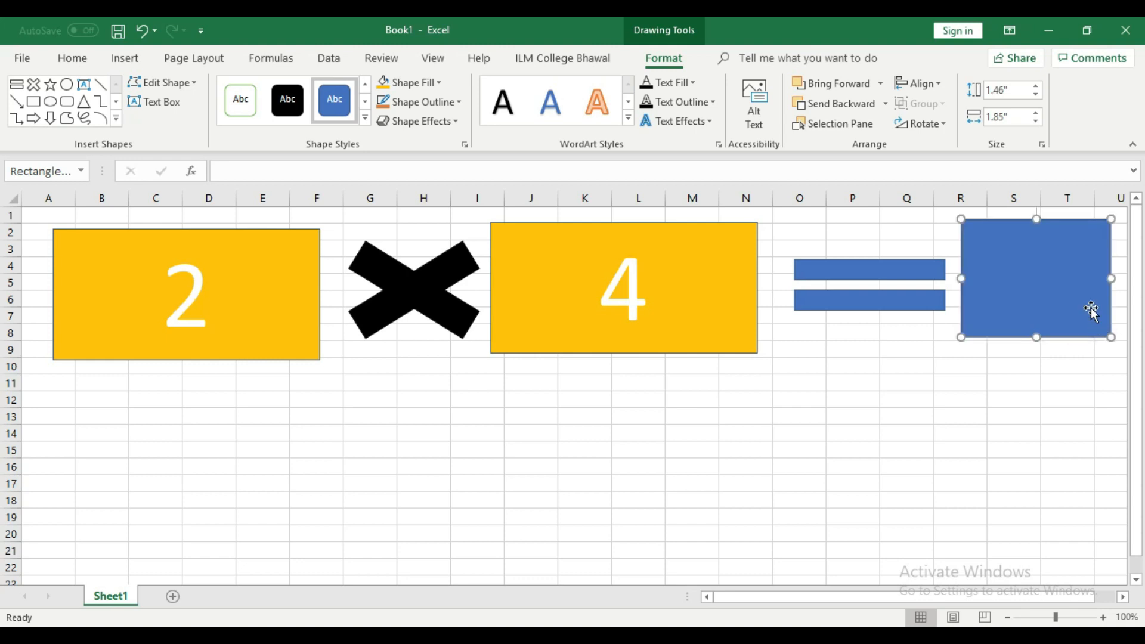
click(365, 118)
click(257, 146)
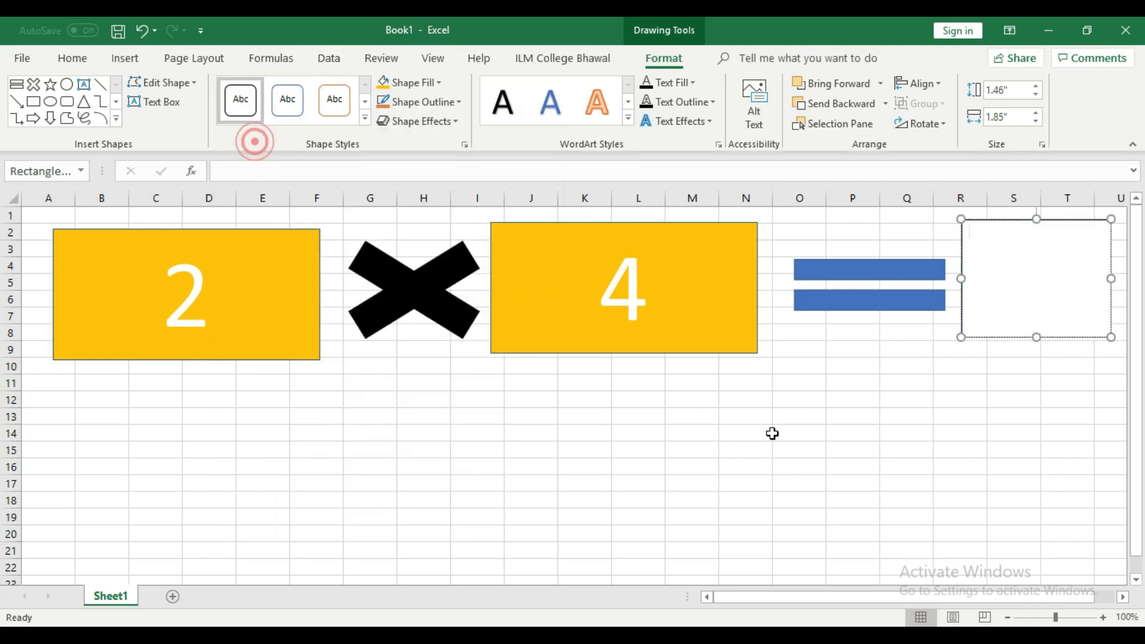
Nudge the blank rectangle after the equals sign slightly down and towards the equals sign.
click(1034, 478)
click(1068, 255)
drag(1067, 255, 1065, 253)
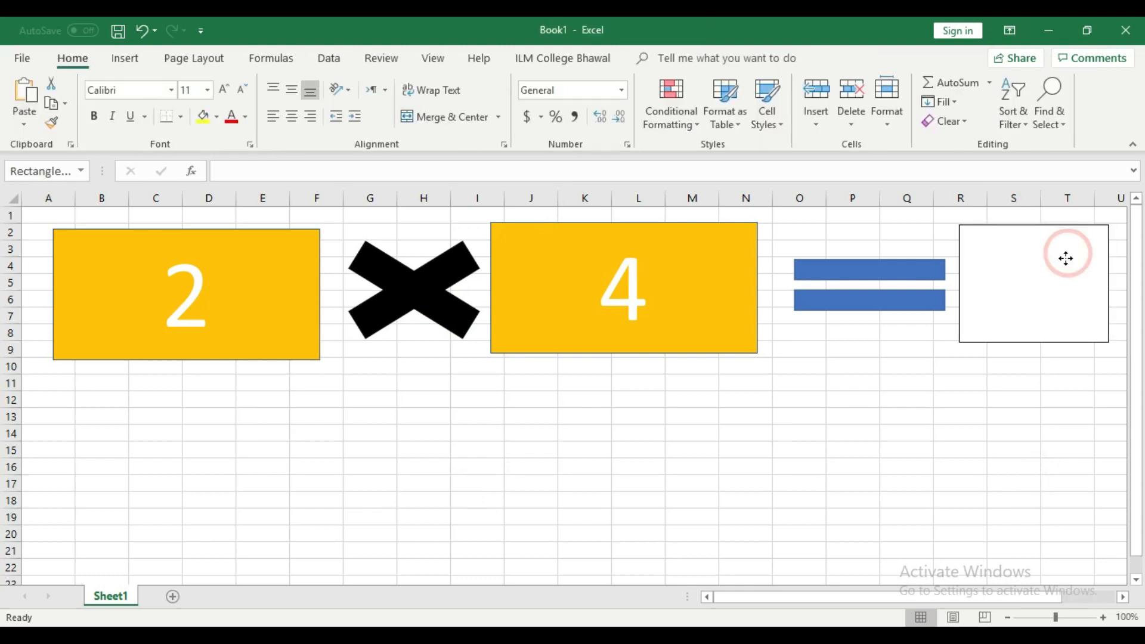
click(1015, 431)
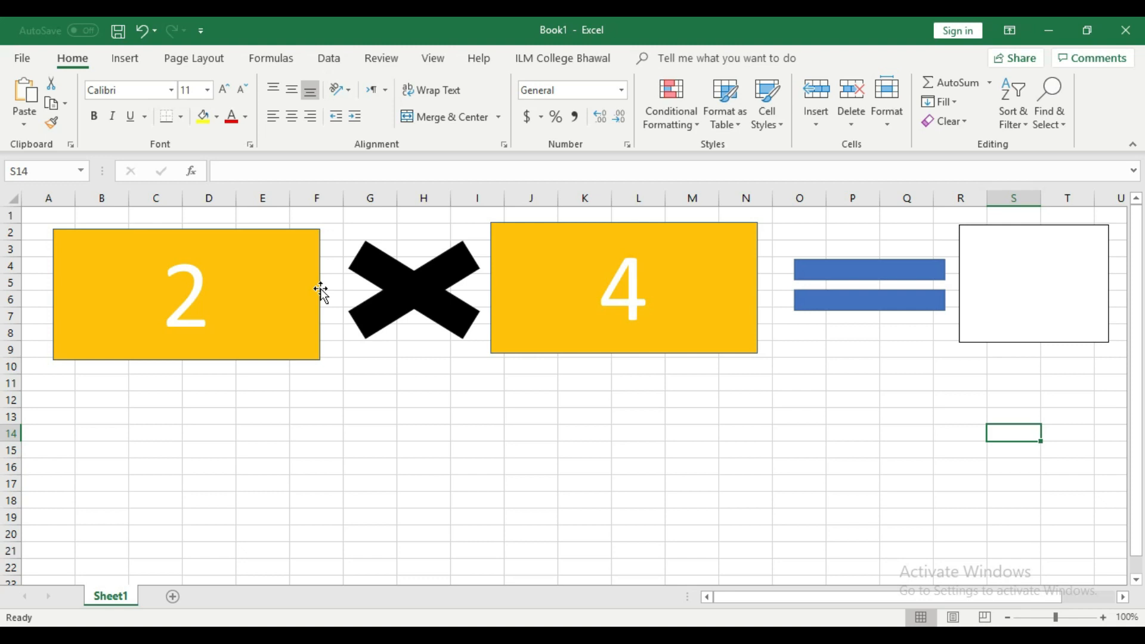
click(169, 399)
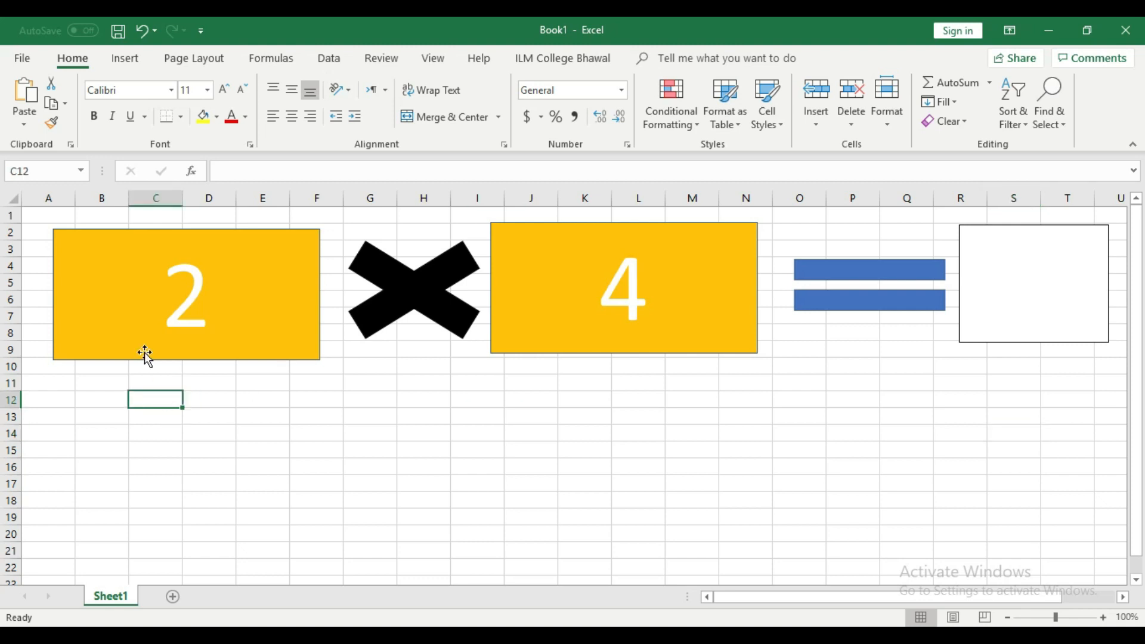
Insert a straight horizontal line about 12.37" long beneath the equation, along row 12 from column B to column T.
click(124, 58)
click(196, 99)
click(280, 182)
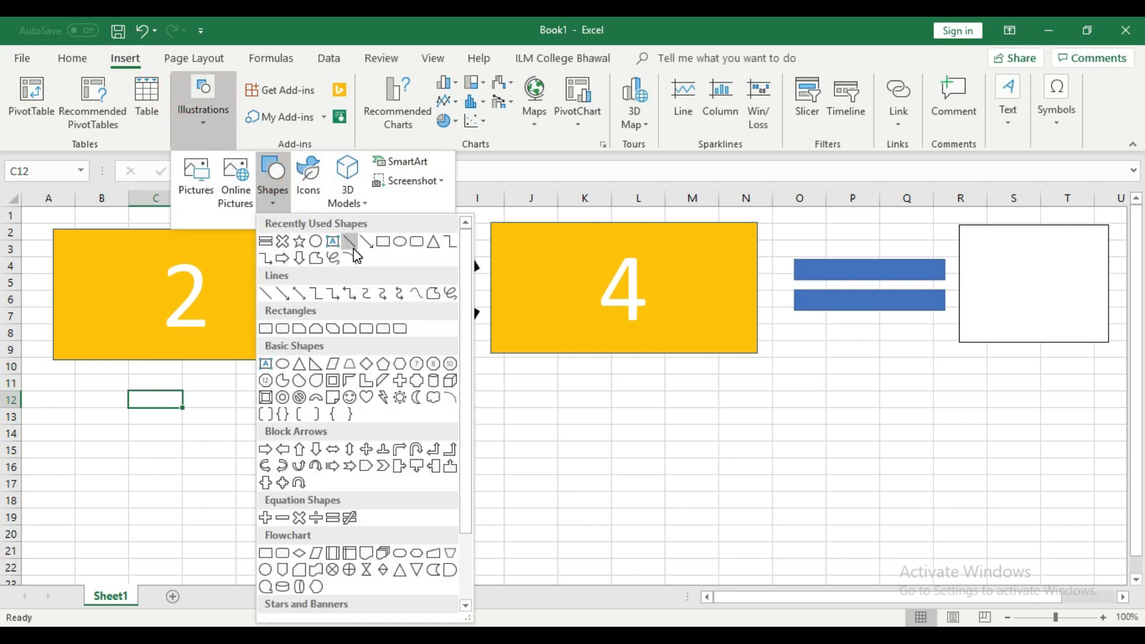
click(351, 243)
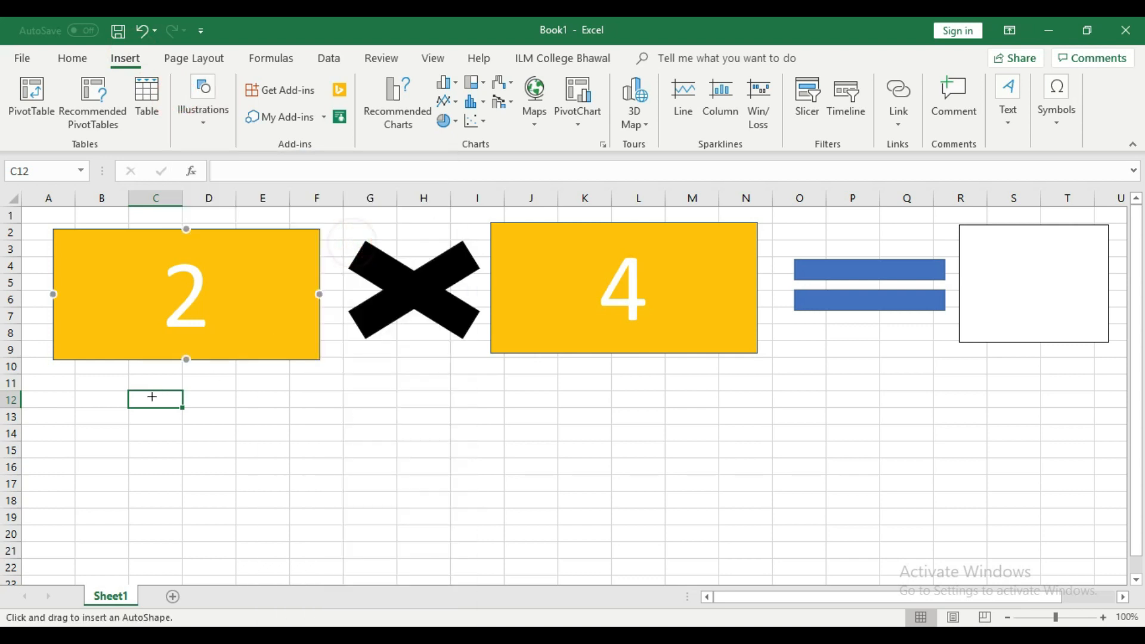
mouse_move(88, 399)
mouse_down()
mouse_move(434, 394)
mouse_move(611, 463)
mouse_move(708, 417)
mouse_move(402, 414)
mouse_move(67, 384)
mouse_move(371, 404)
mouse_move(978, 393)
mouse_move(611, 417)
mouse_move(101, 415)
mouse_move(185, 396)
mouse_move(427, 431)
mouse_move(1002, 419)
mouse_up()
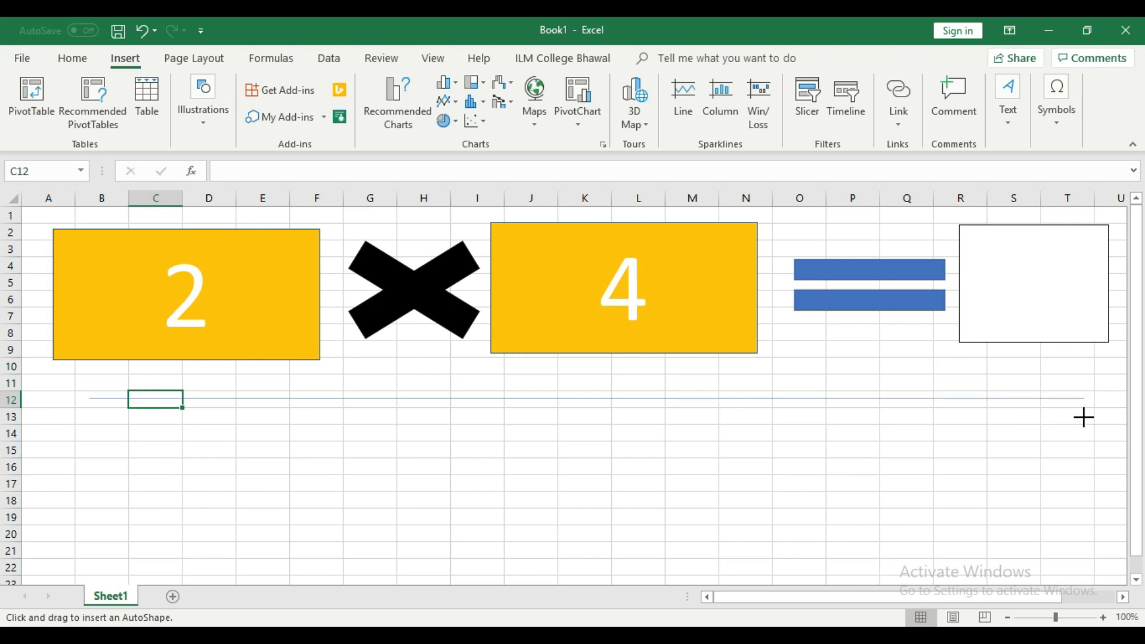
drag(1083, 417, 1084, 417)
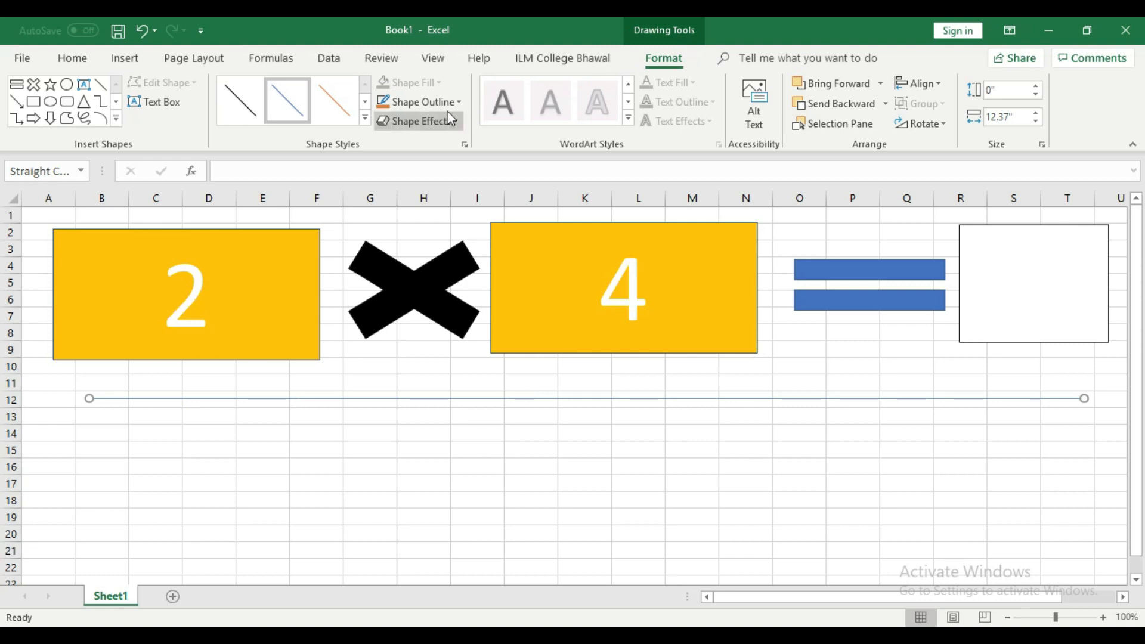
Set the horizontal line's outline weight to 6 pt.
click(418, 102)
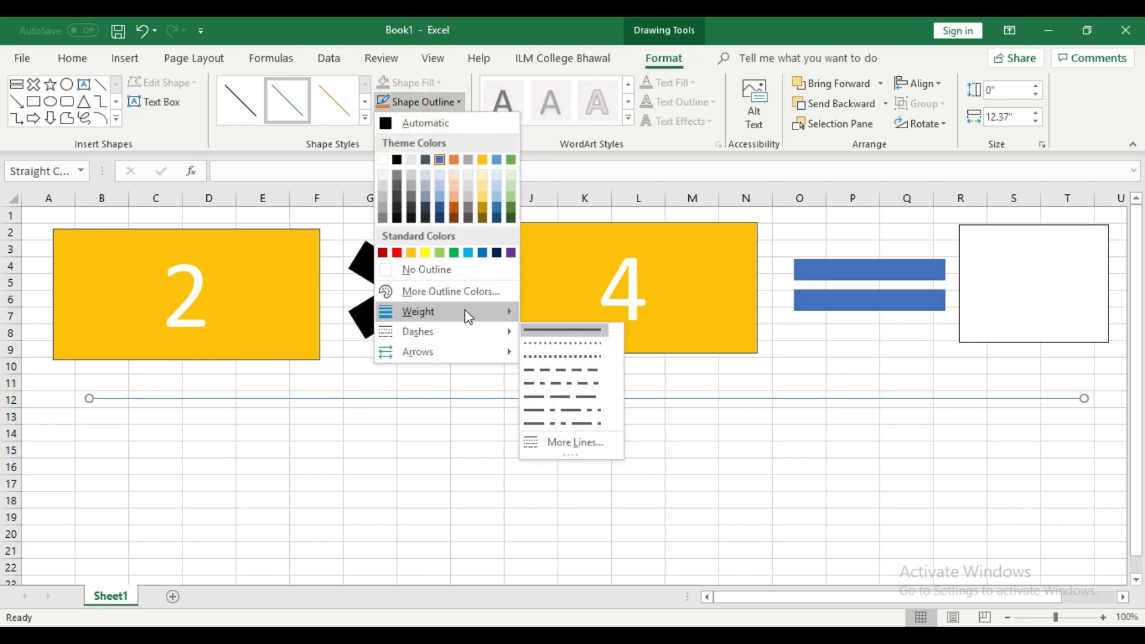
mouse_move(465, 312)
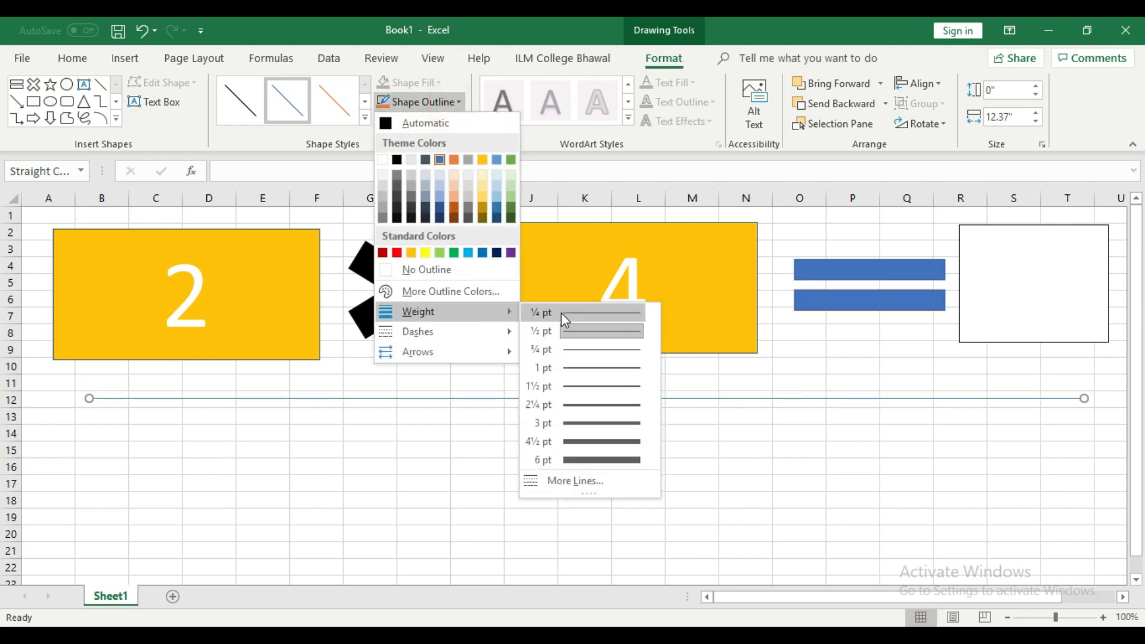
click(632, 461)
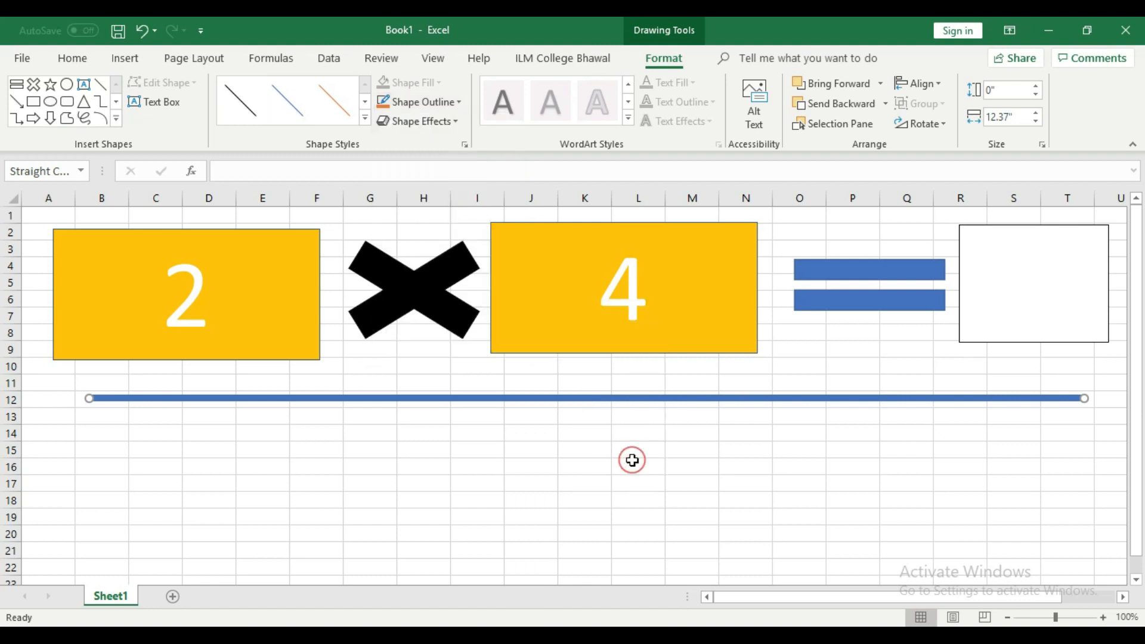
click(629, 462)
Move the horizontal line up to row 11 and apply the thick black theme line style.
click(581, 398)
mouse_move(582, 399)
mouse_down()
mouse_move(581, 376)
mouse_move(600, 386)
mouse_move(603, 376)
mouse_move(603, 387)
mouse_up()
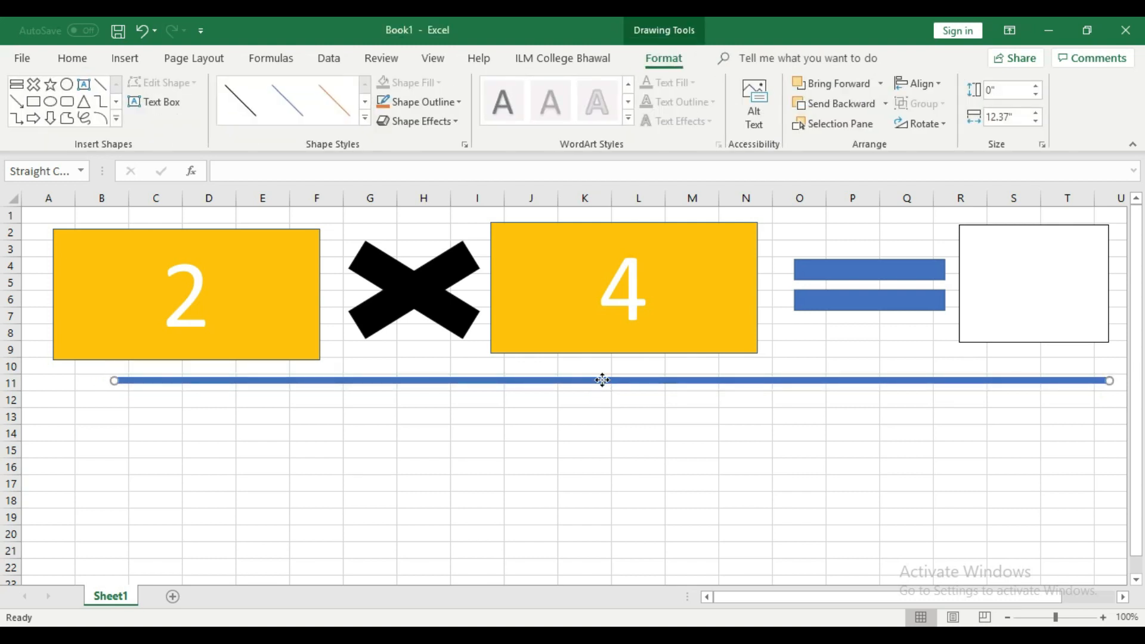
click(364, 117)
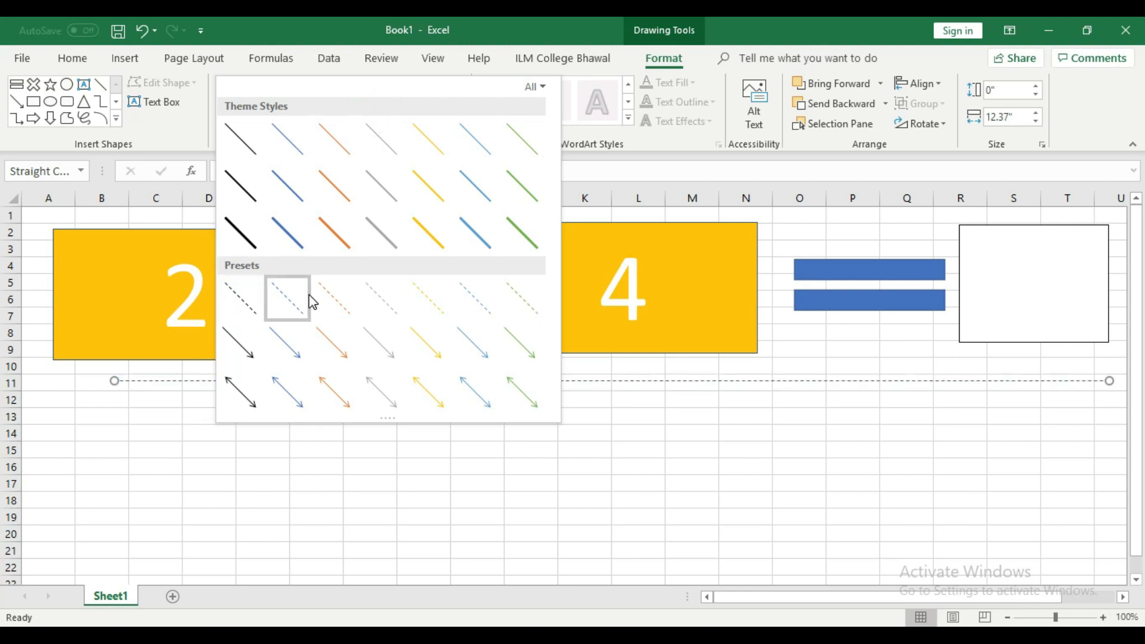
click(228, 239)
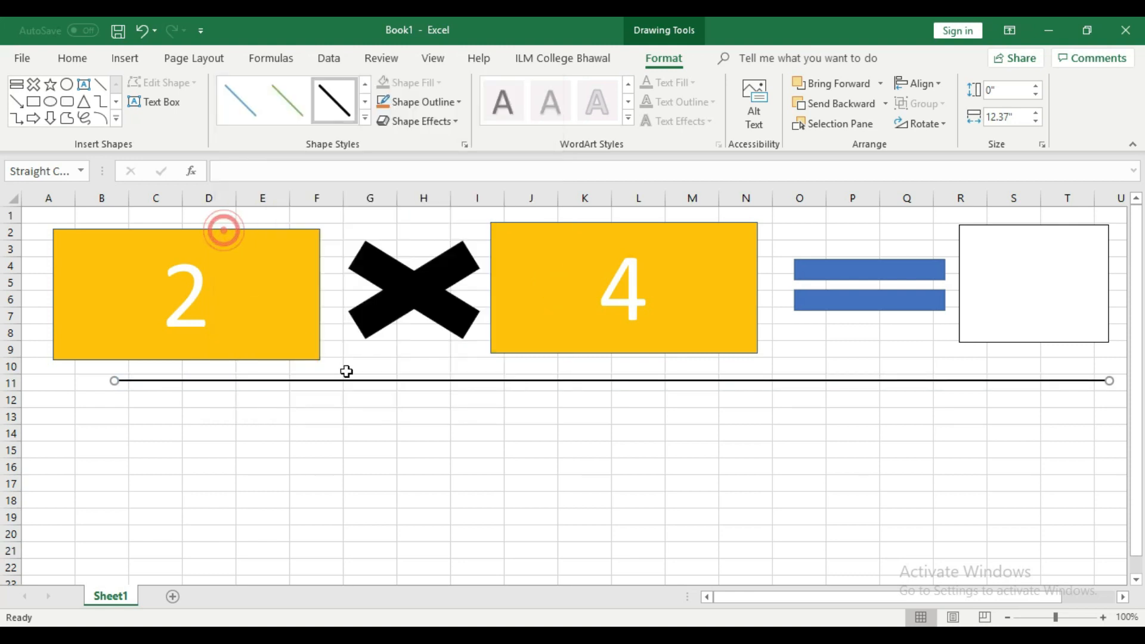
click(459, 446)
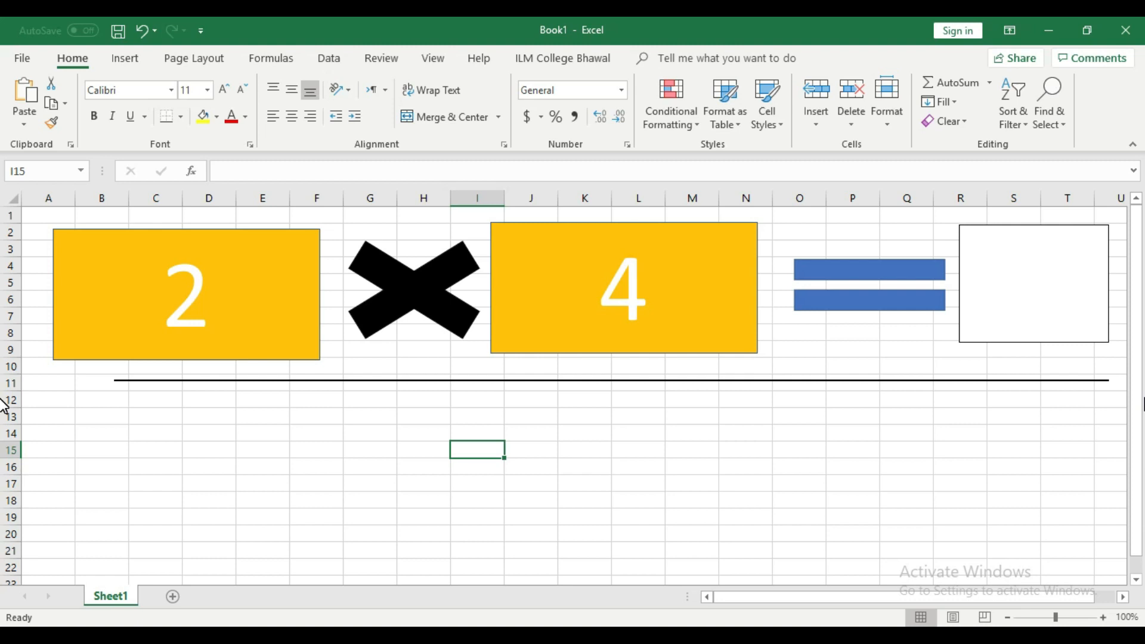
Insert a five-point star about 1.51" high and 2.14" wide beneath the line, around columns B to E.
click(125, 58)
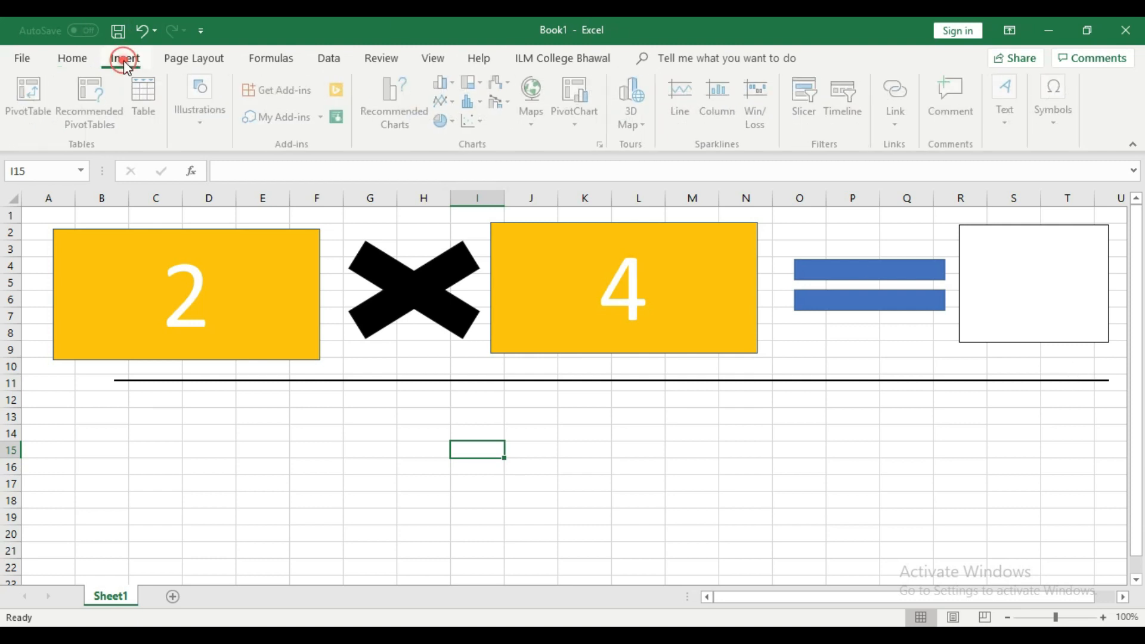
click(200, 109)
click(272, 186)
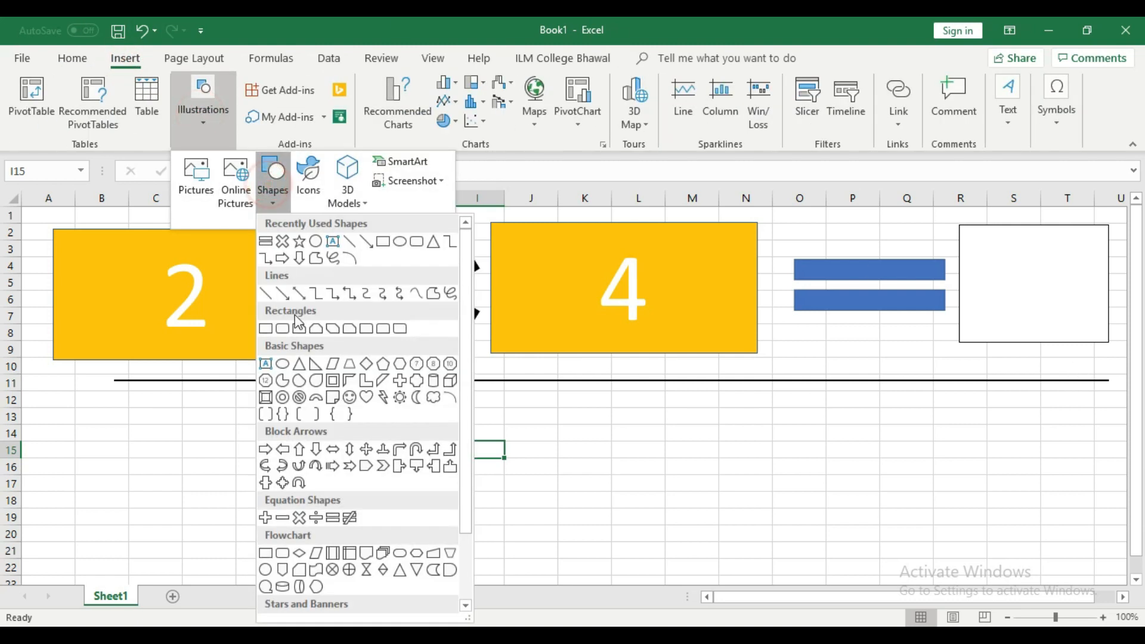
drag(467, 421, 465, 486)
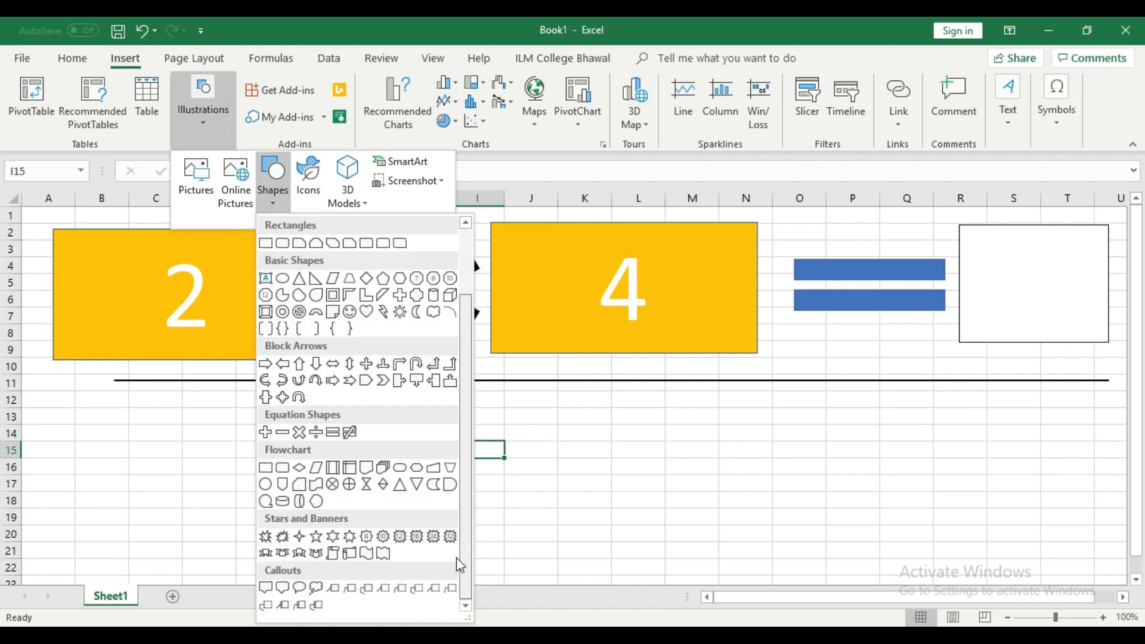
click(322, 538)
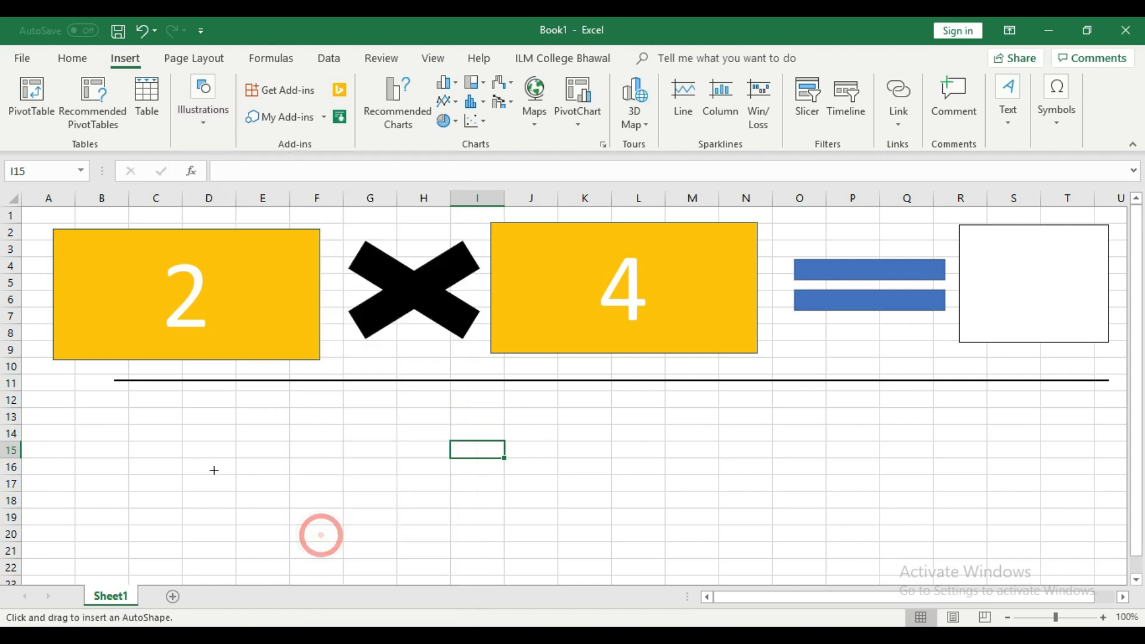
drag(135, 396, 293, 497)
drag(305, 518, 310, 519)
Copy the star twice to its right, and copy the blank rectangle below the line around columns Q to T.
mouse_move(239, 471)
mouse_down()
mouse_move(200, 466)
mouse_move(200, 476)
mouse_move(372, 434)
mouse_move(356, 442)
mouse_move(366, 442)
mouse_move(360, 457)
mouse_move(577, 467)
mouse_up()
click(1030, 277)
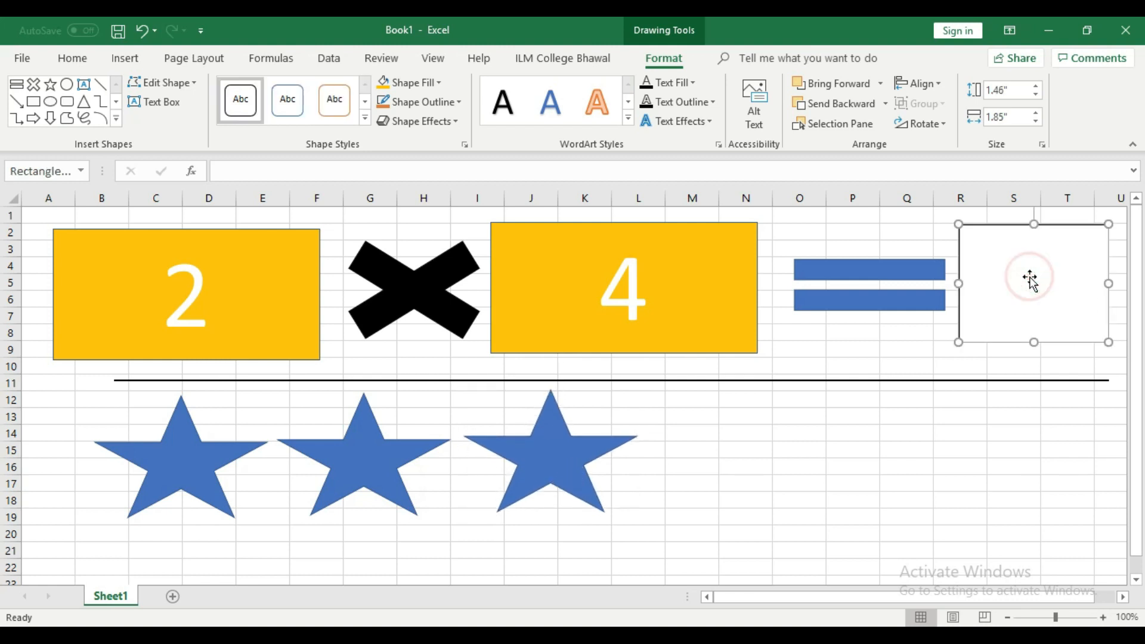
drag(1027, 261, 954, 420)
Shift the equals sign slightly down and right, and place a copy between the third star and the lower blank rectangle.
click(910, 288)
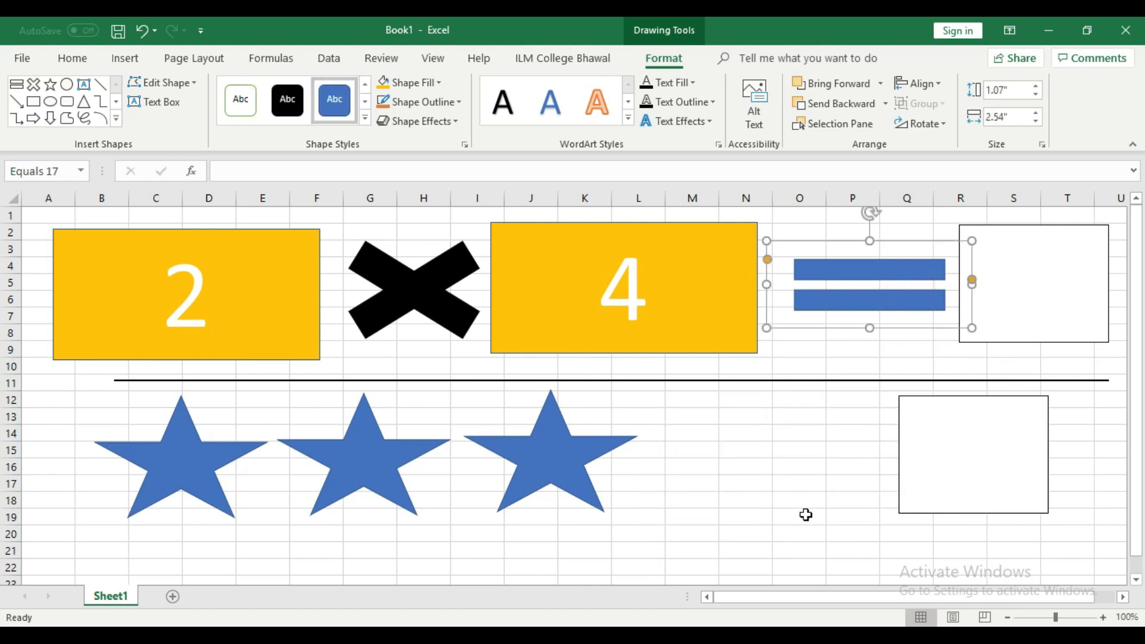
drag(970, 286, 984, 299)
drag(851, 294, 738, 461)
click(203, 478)
click(361, 438)
click(560, 456)
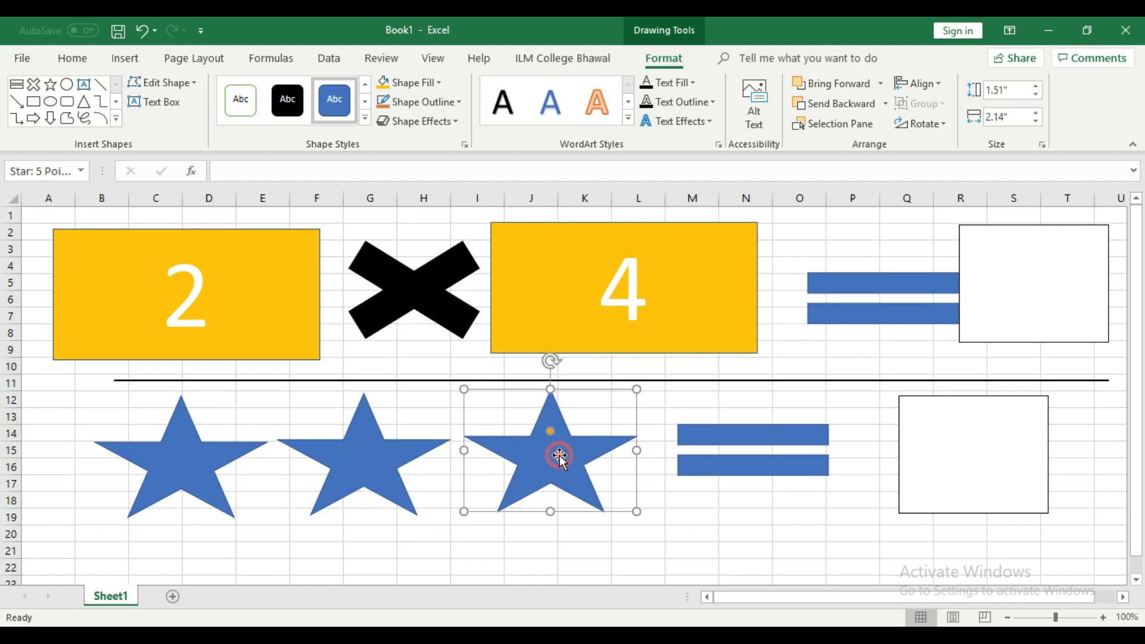
click(1009, 463)
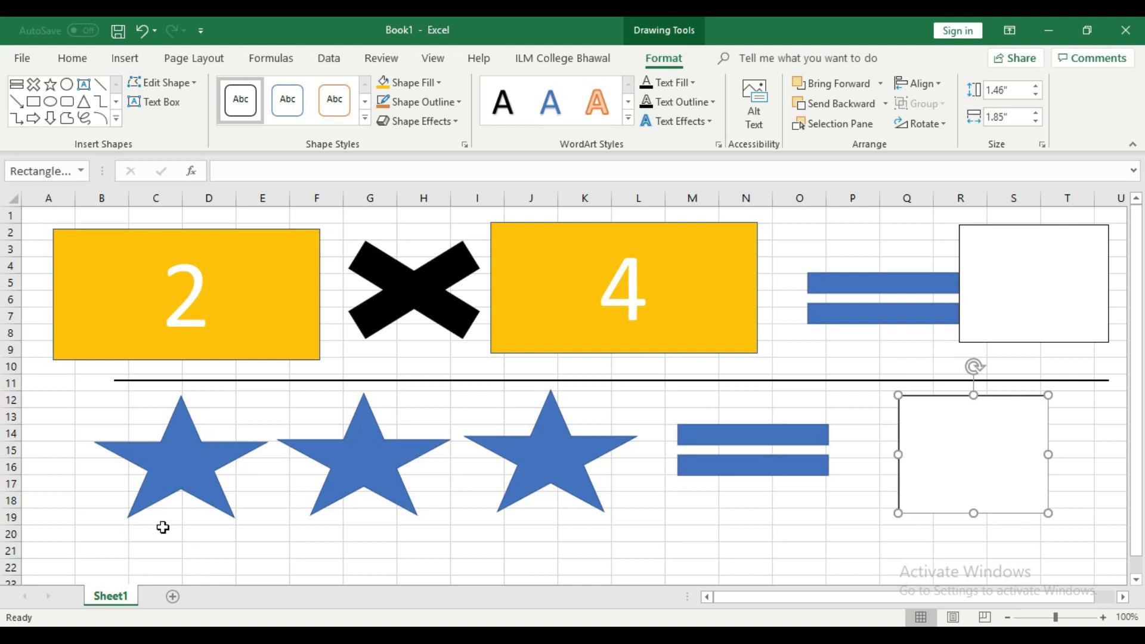
Add a new blank worksheet to the workbook.
click(172, 596)
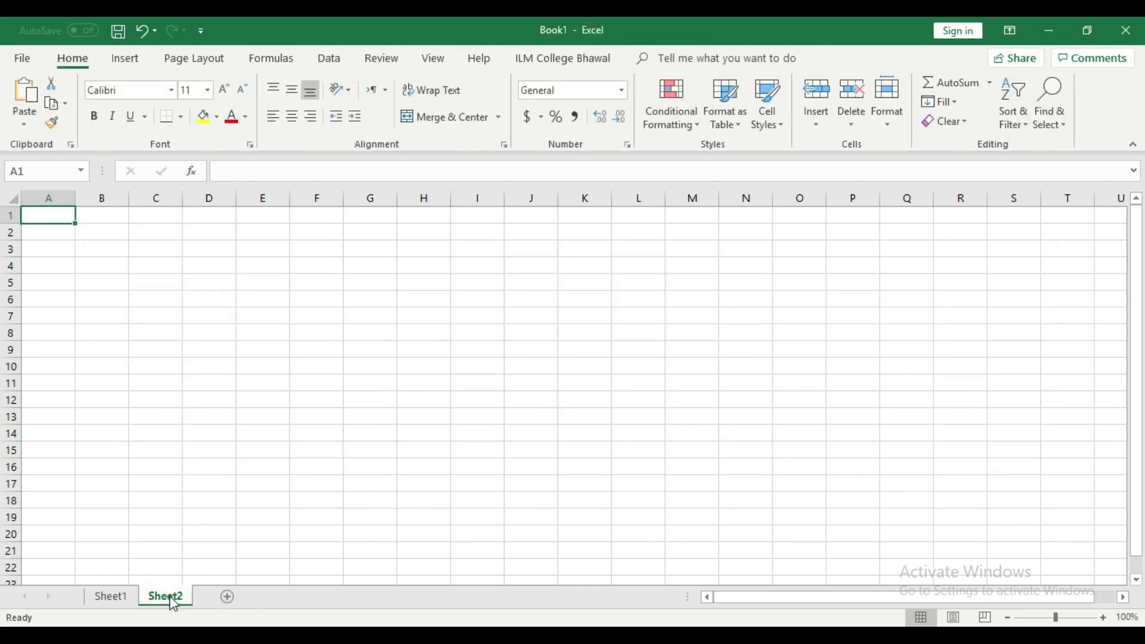
click(356, 423)
click(208, 198)
click(204, 301)
drag(214, 222, 231, 510)
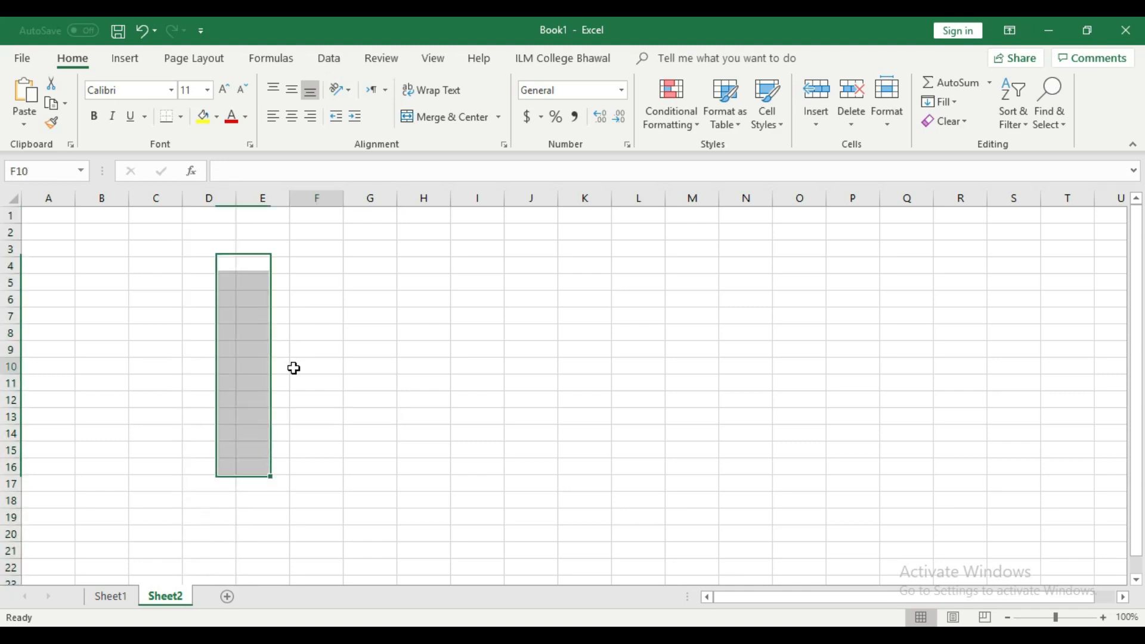
click(294, 368)
Insert a vertical straight line about 3.76" long in column D, from row 3 to row 21.
click(125, 58)
click(213, 109)
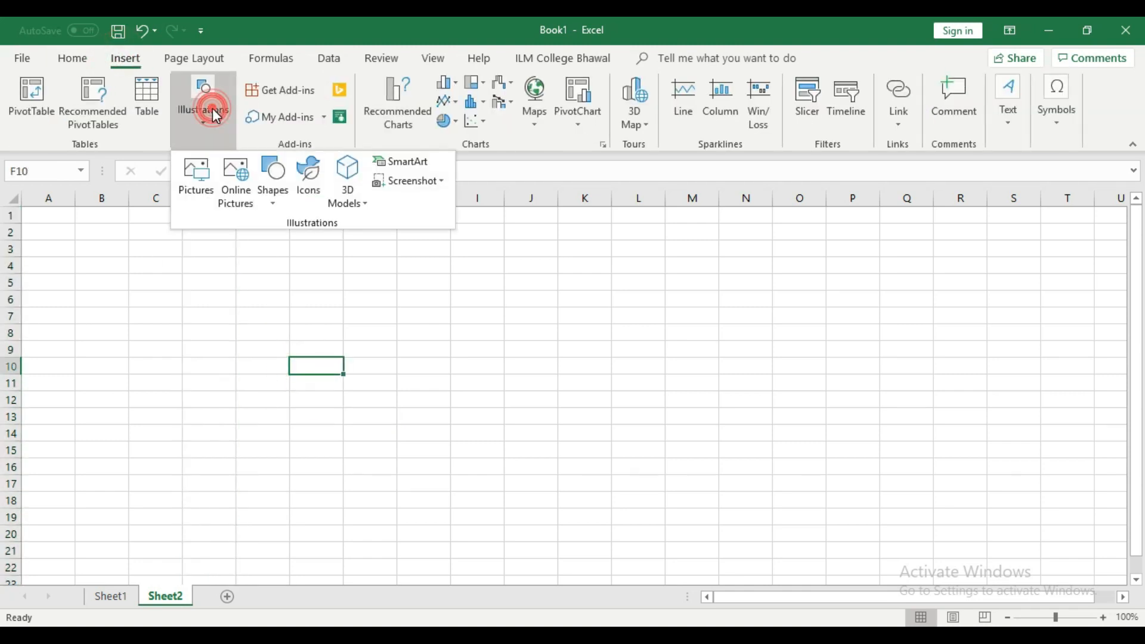
click(275, 192)
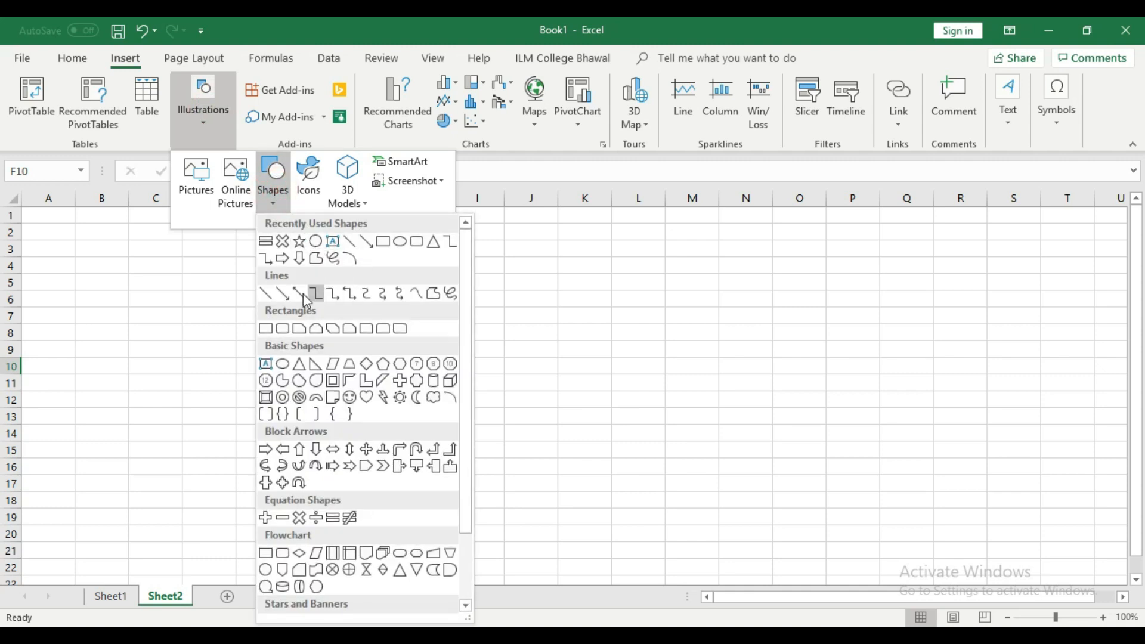
click(274, 296)
mouse_move(212, 246)
mouse_down()
mouse_move(209, 400)
mouse_move(230, 548)
mouse_up()
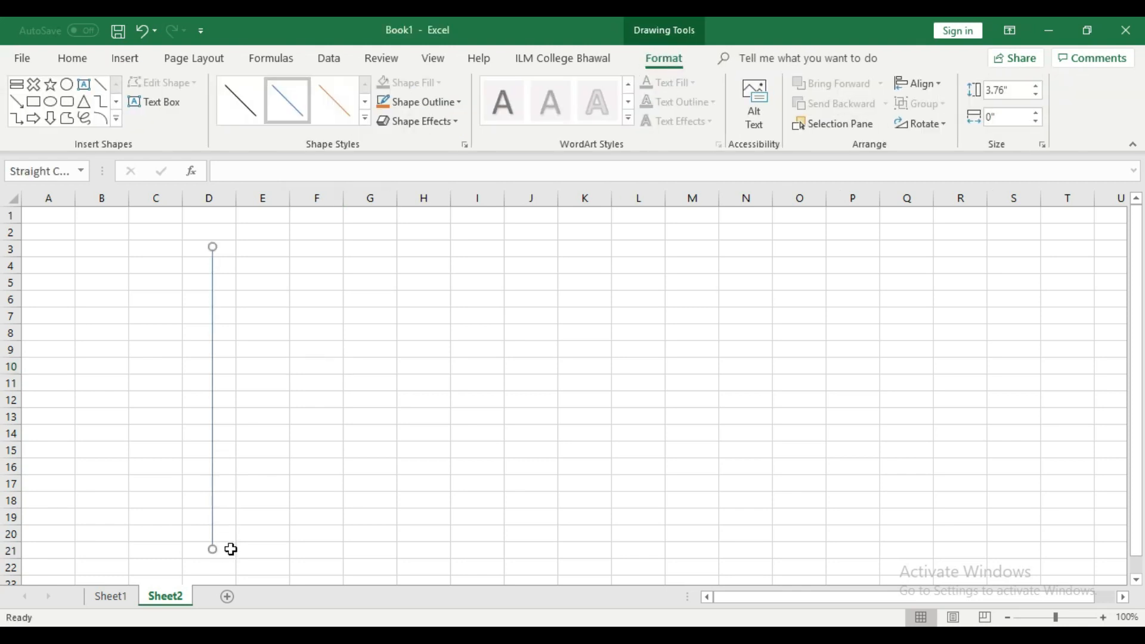
Set the vertical line's outline weight to 6 pt.
click(462, 104)
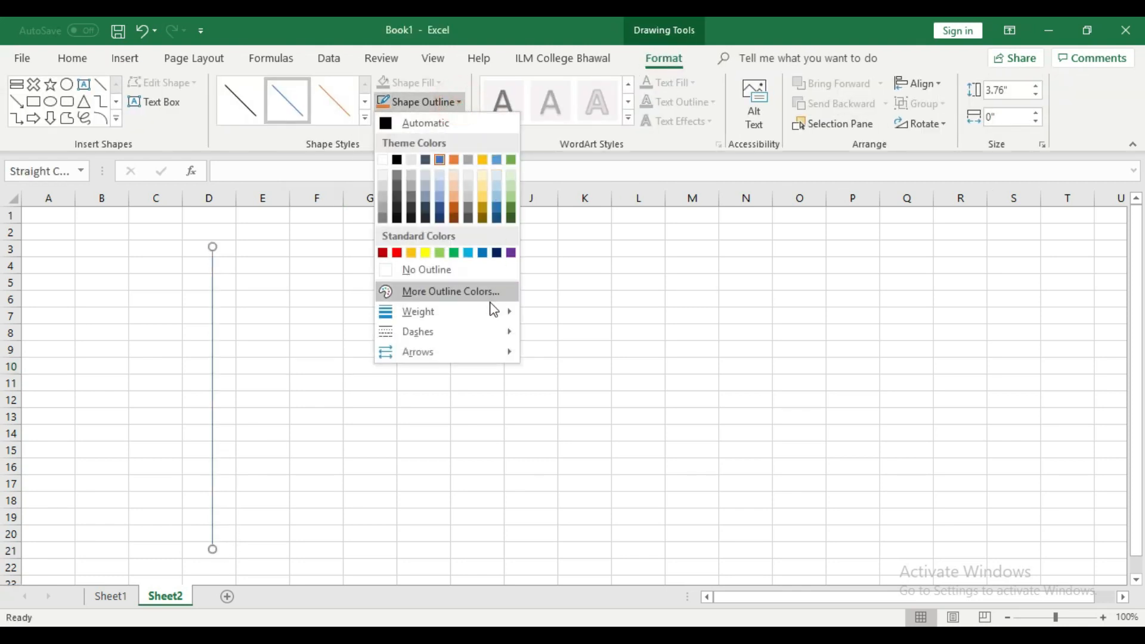
mouse_move(492, 317)
click(609, 461)
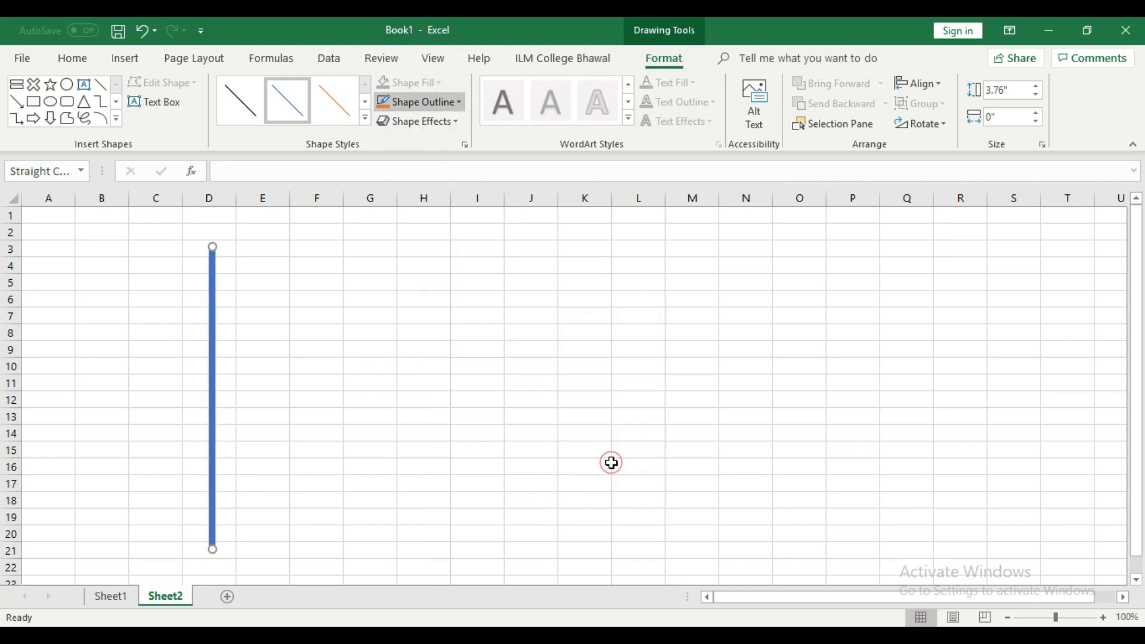
click(417, 404)
Copy the vertical line and paste copies at cells H3, J3 and M3.
click(212, 347)
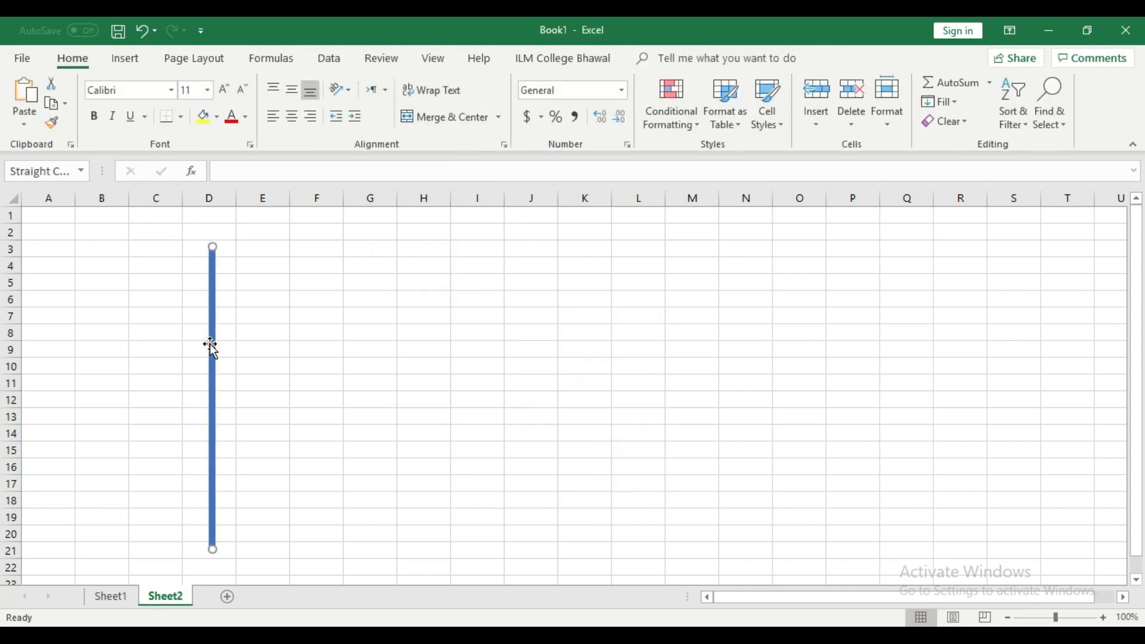
key(ctrl+c)
click(442, 248)
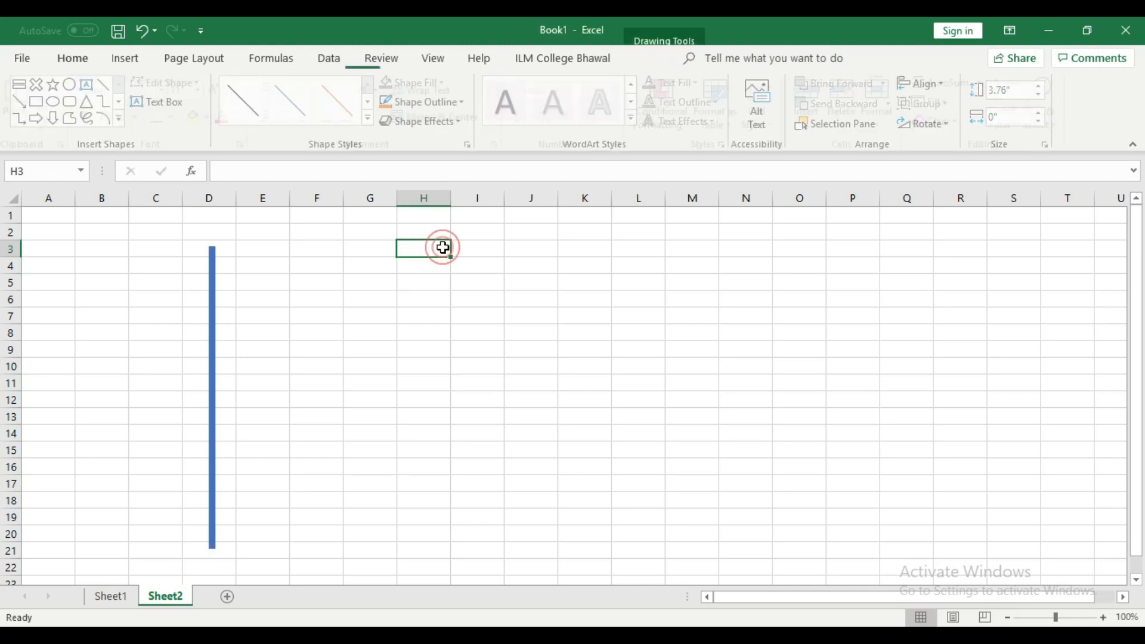
key(ctrl+v)
click(529, 250)
key(ctrl+v)
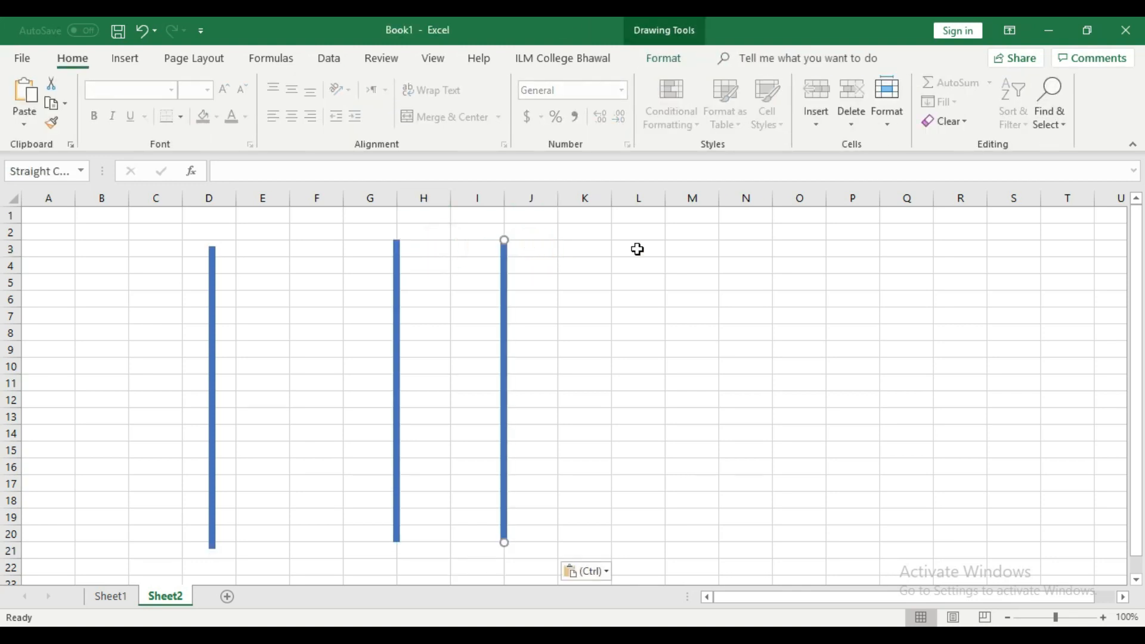
click(647, 245)
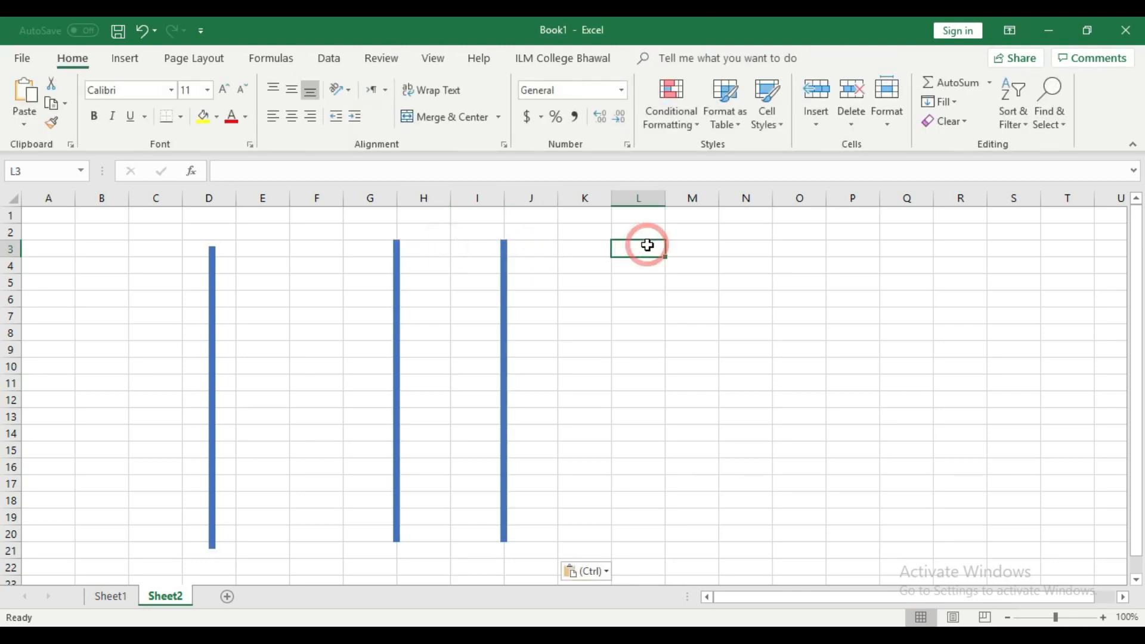
click(706, 251)
key(ctrl+v)
Delete the line copy at column J and move the line in column D slightly up to match the others' height.
click(503, 270)
key(Delete)
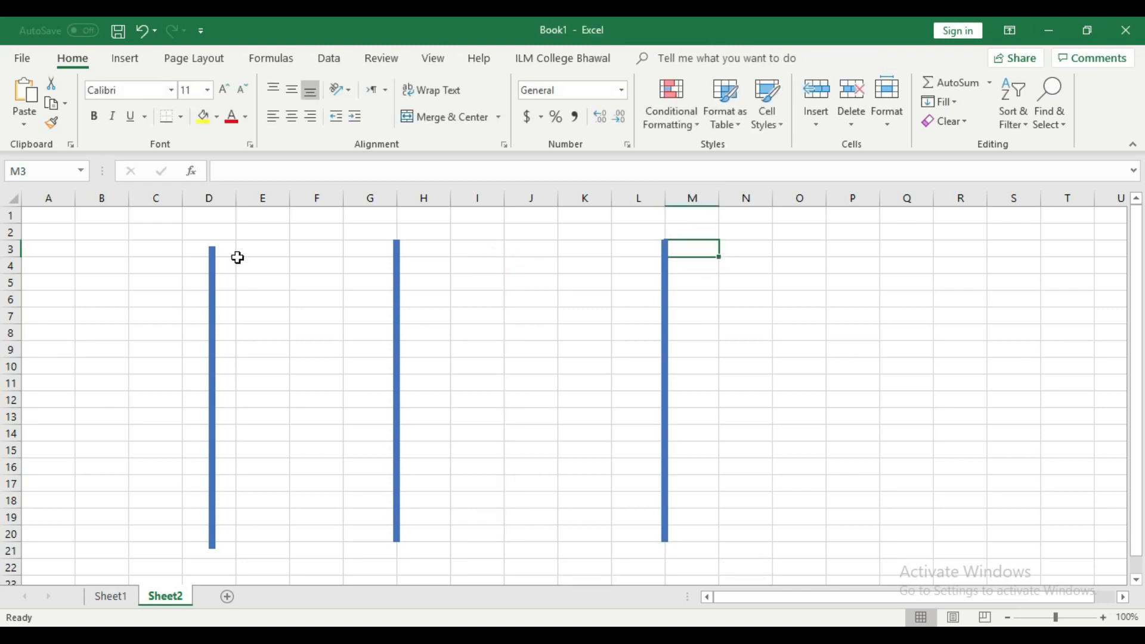
drag(210, 278, 209, 276)
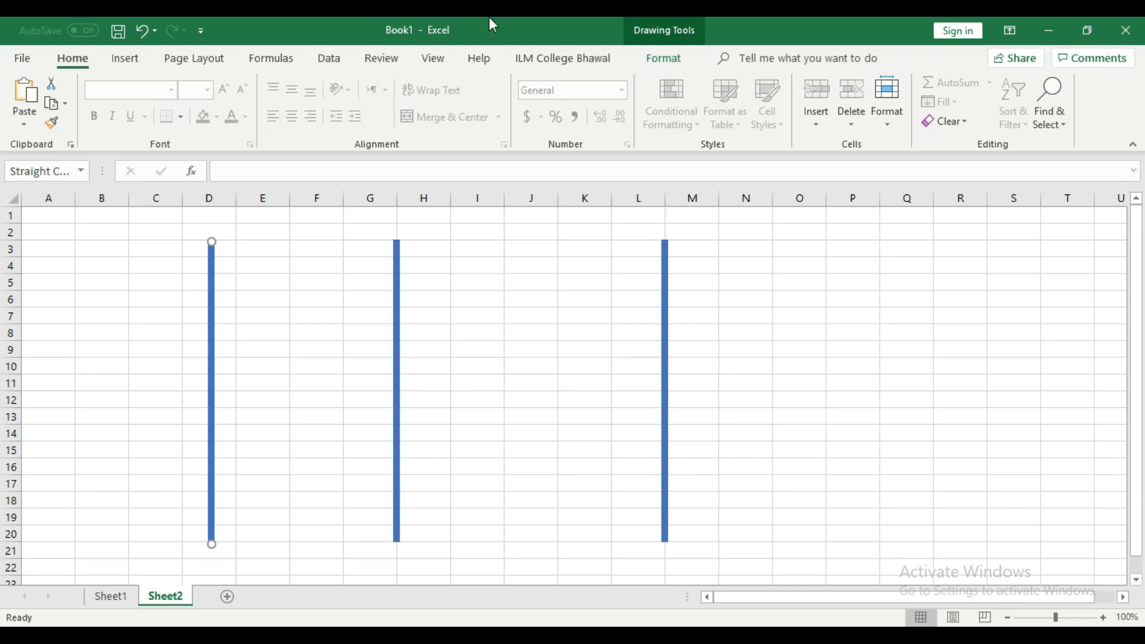
Insert a horizontal straight line about 9.17" long along row 6, crossing the three vertical lines.
click(123, 59)
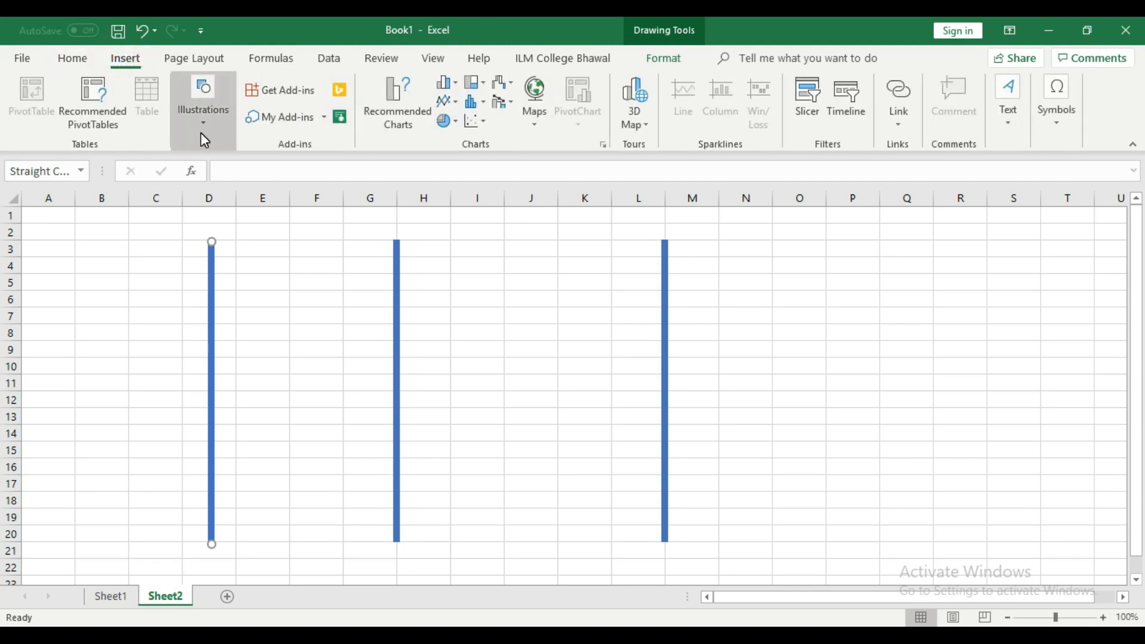
click(200, 128)
click(273, 191)
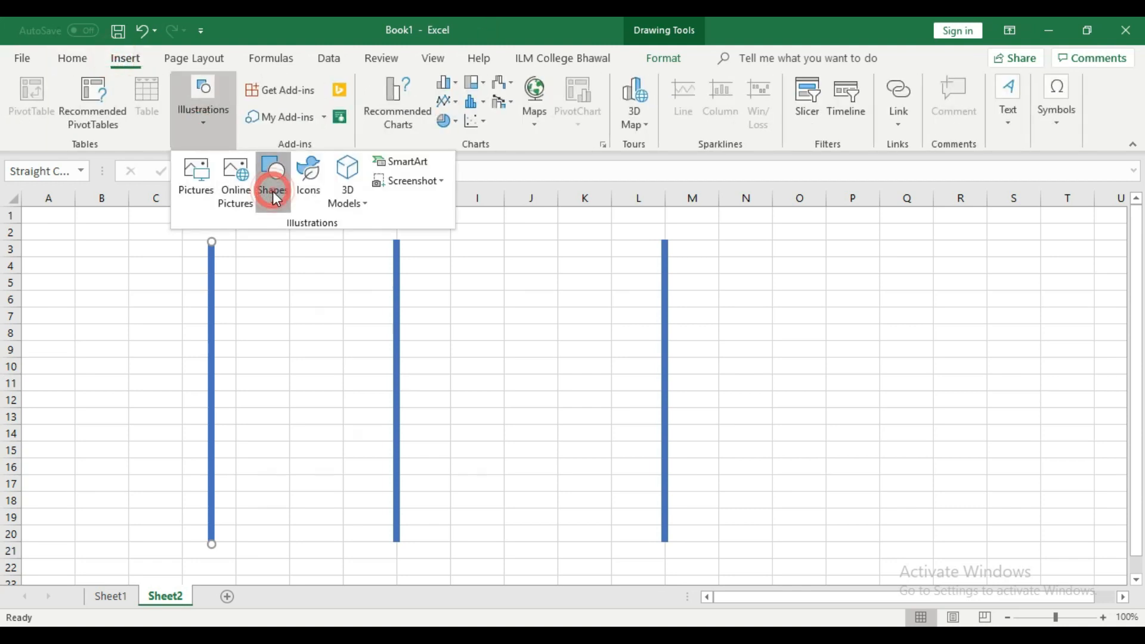
click(349, 243)
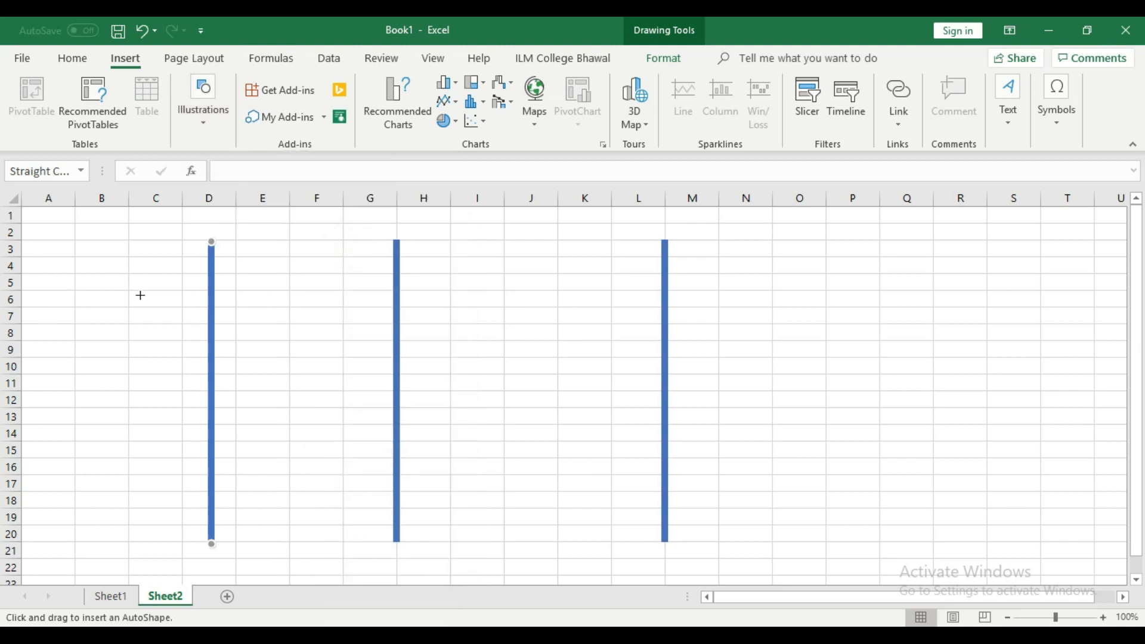
drag(66, 299, 803, 329)
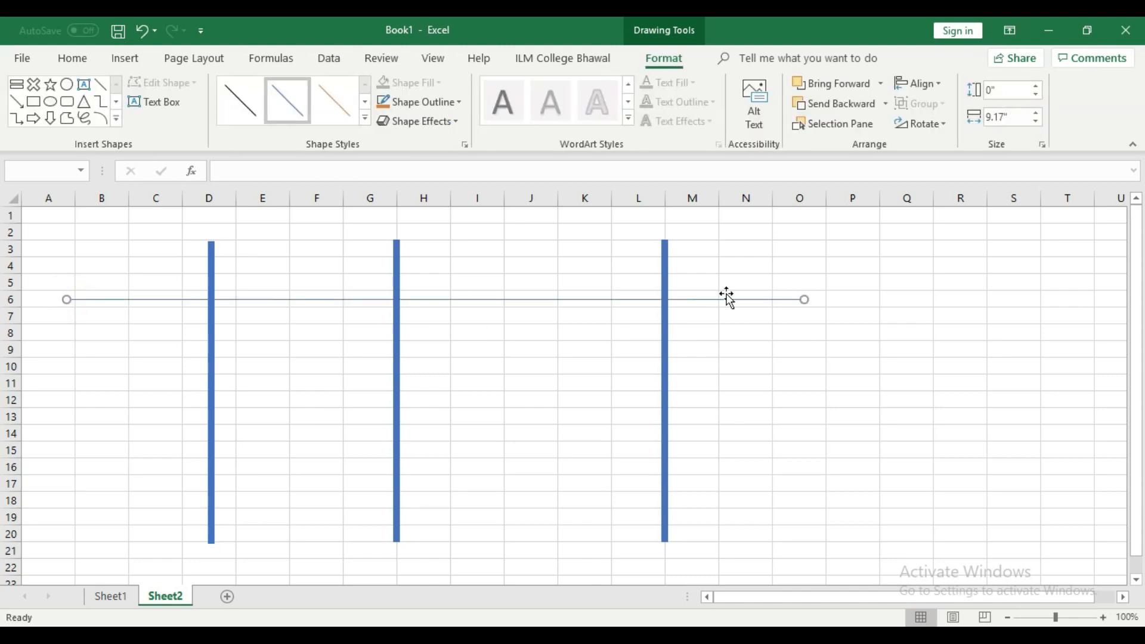
Set the horizontal line's outline weight to 6 pt.
click(755, 300)
click(455, 102)
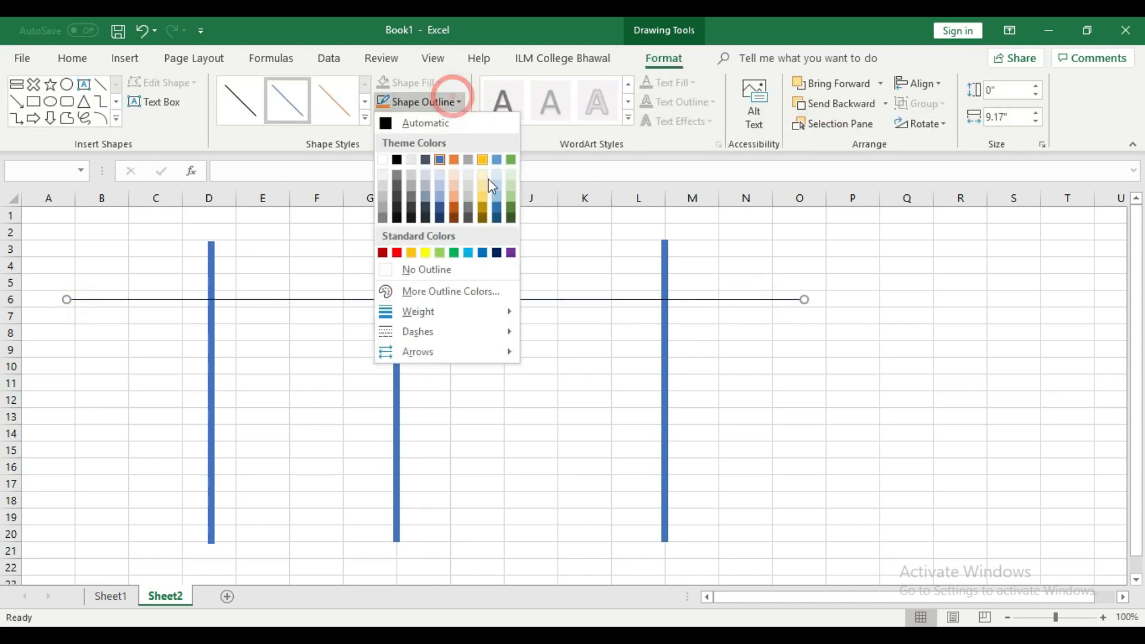
mouse_move(453, 311)
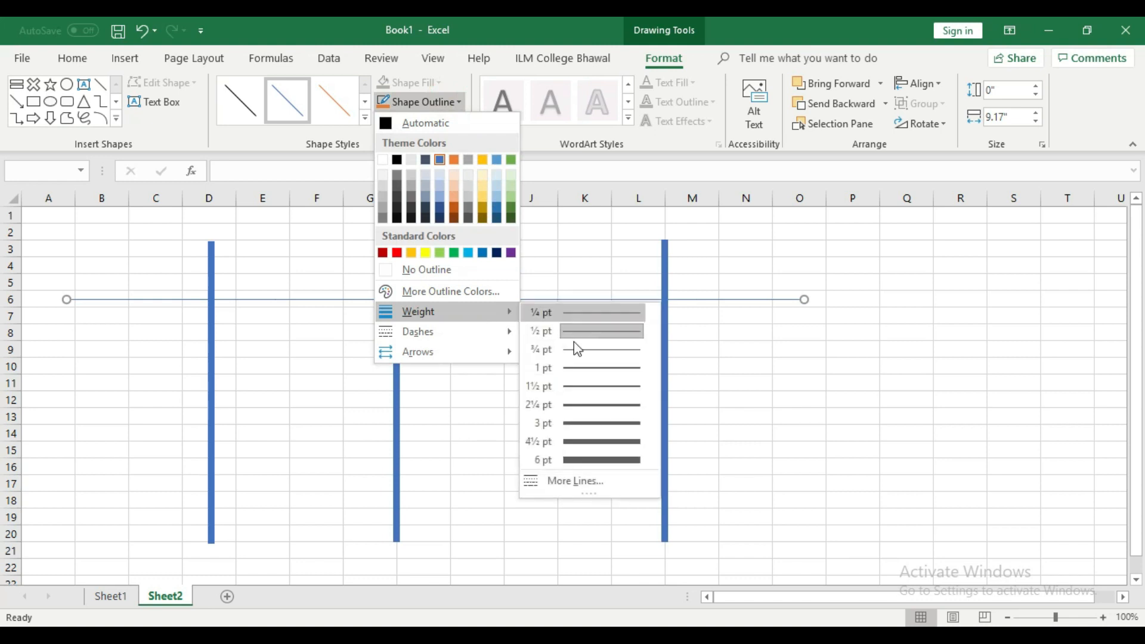
click(598, 459)
click(572, 424)
Place copies of the thick horizontal line along rows 15 and 10.
click(549, 300)
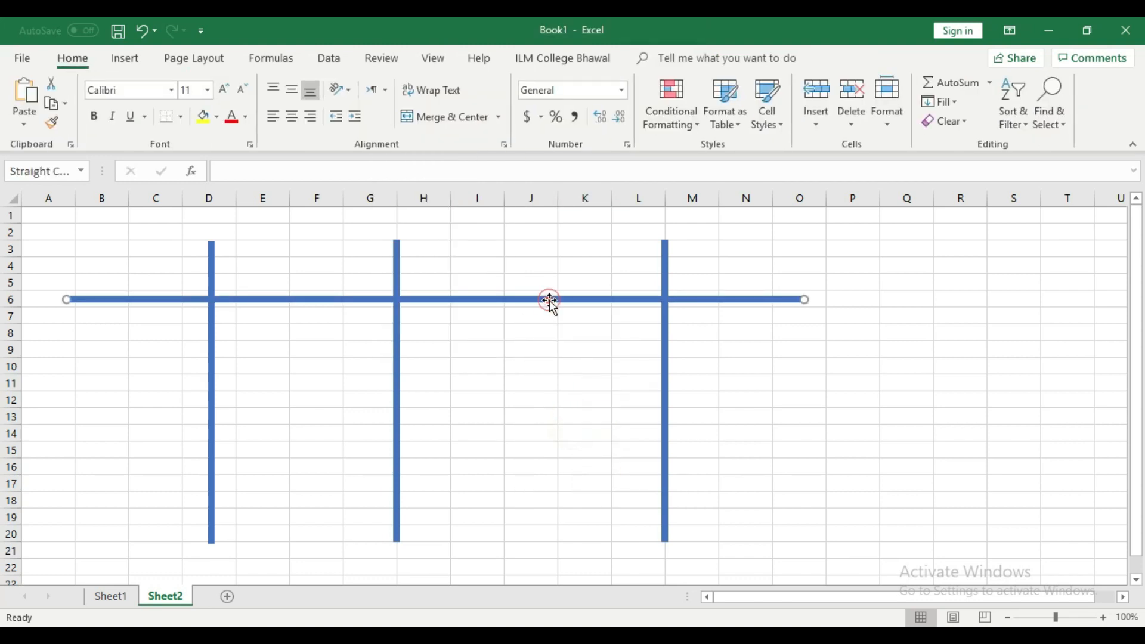
drag(549, 300, 525, 449)
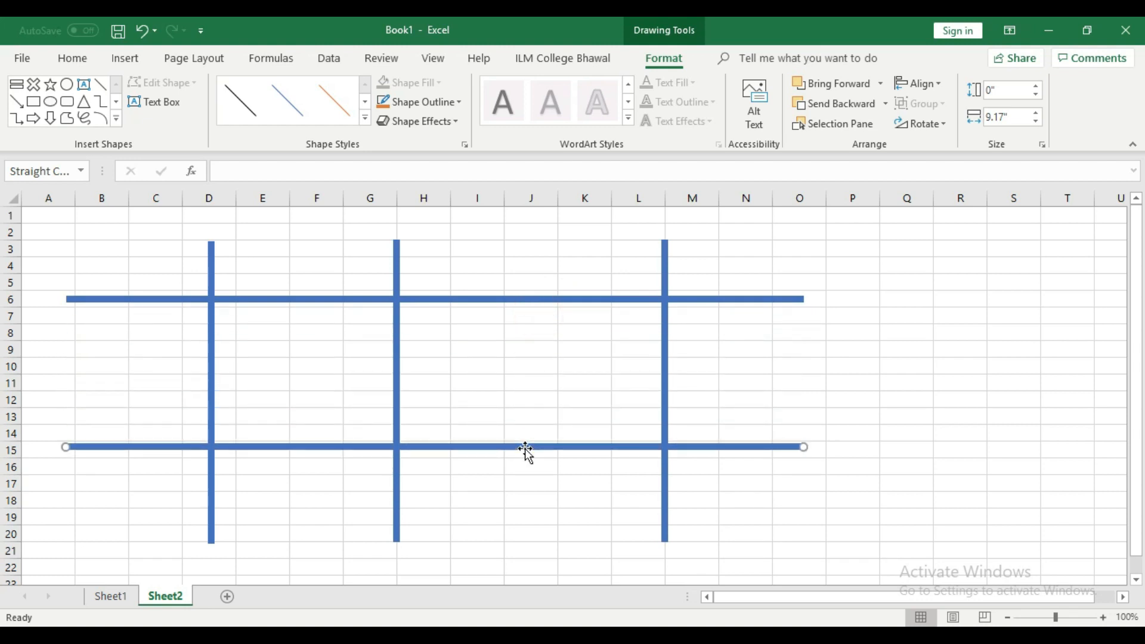
drag(527, 455, 518, 375)
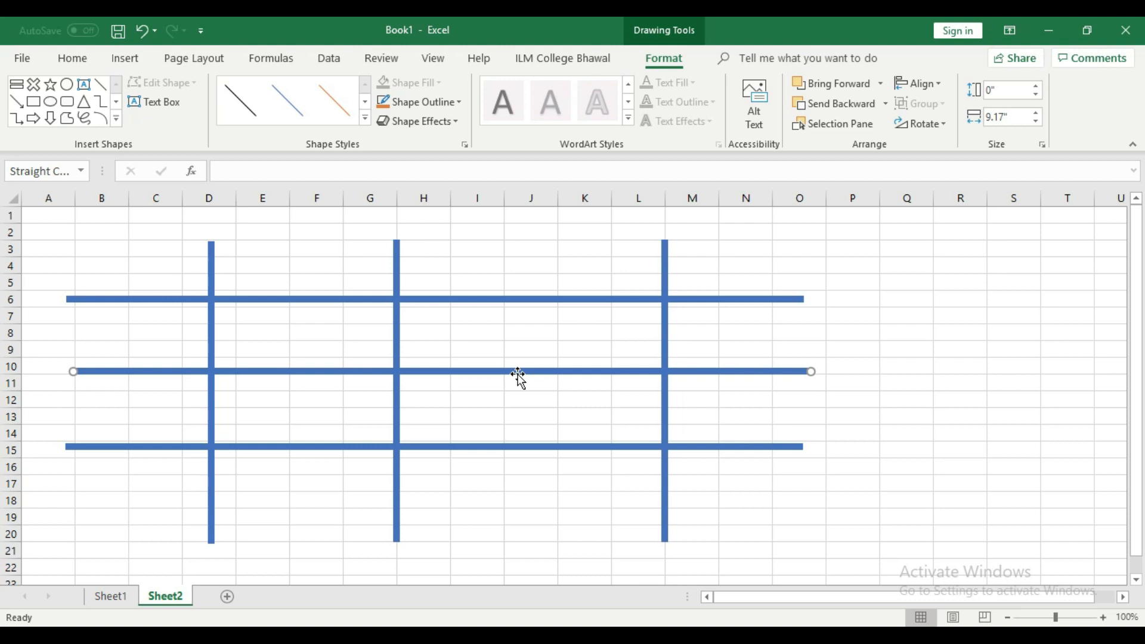
Undo the horizontal line, its formatting and copies, and the last move of the vertical line in column D.
key(ctrl+z)
key(ctrl+z)
key(ctrl+z)
key(ctrl+z)
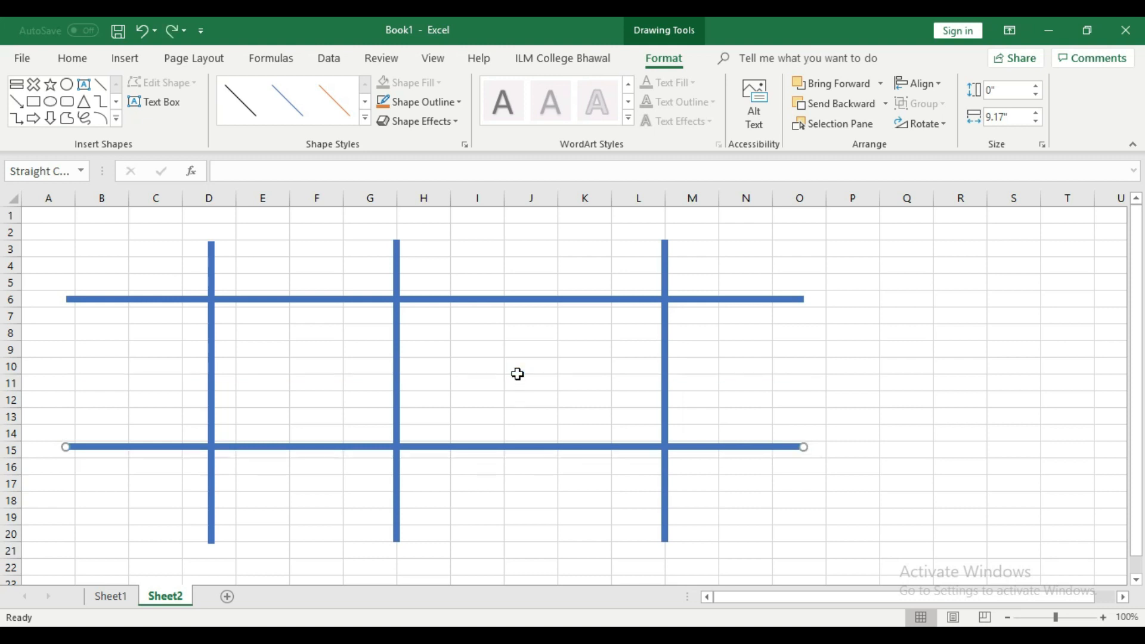
key(ctrl+z)
key(ctrl+z)
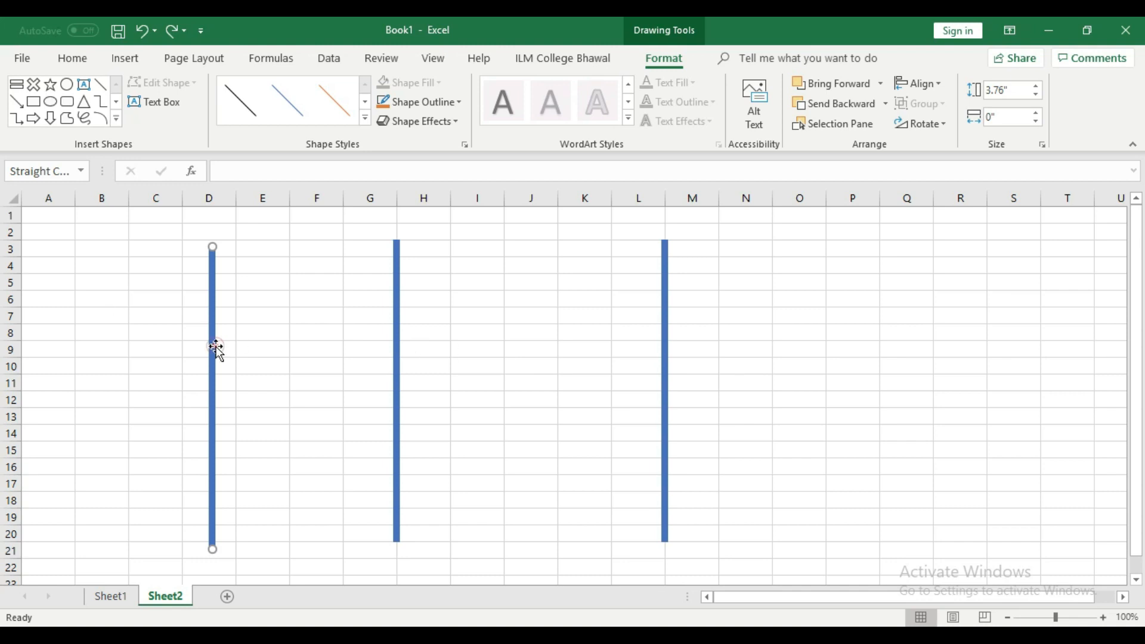
Delete the three vertical lines from the sheet.
key(Delete)
click(397, 322)
key(Delete)
click(665, 317)
key(Delete)
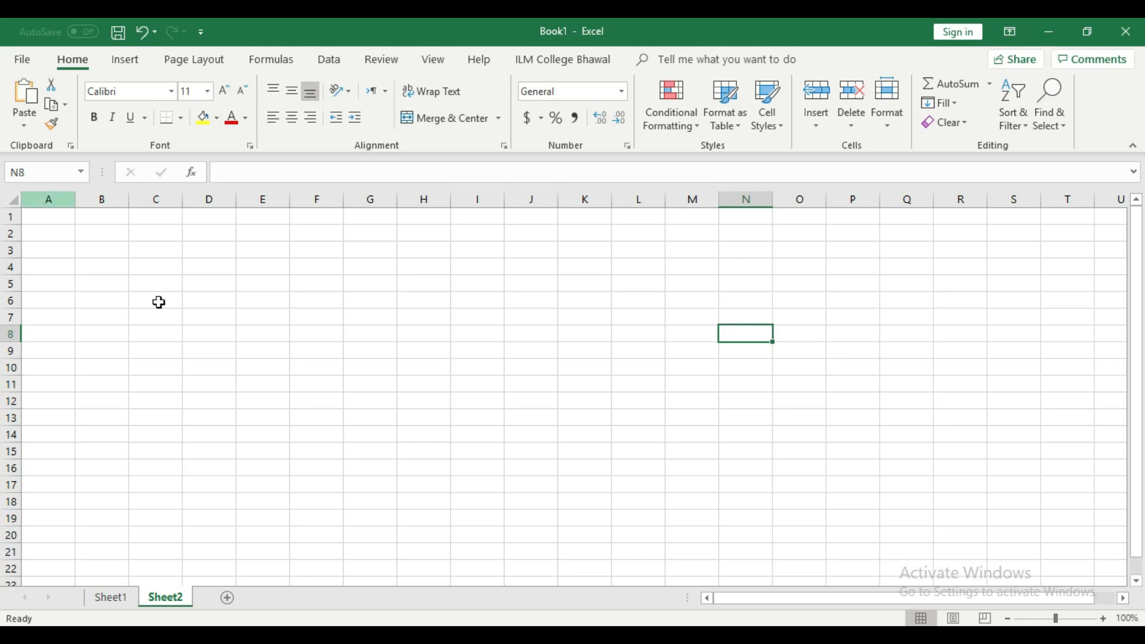
Insert a rectangle about 2.76" high and 5.31" wide, spanning from B2 to I15.
drag(113, 232, 537, 440)
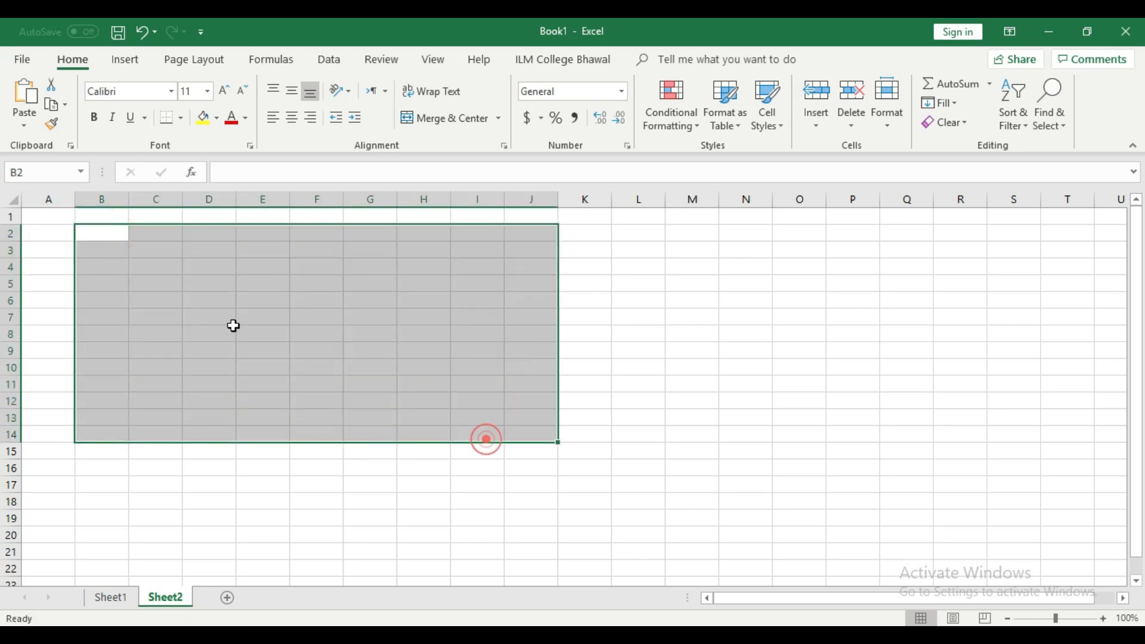
click(233, 326)
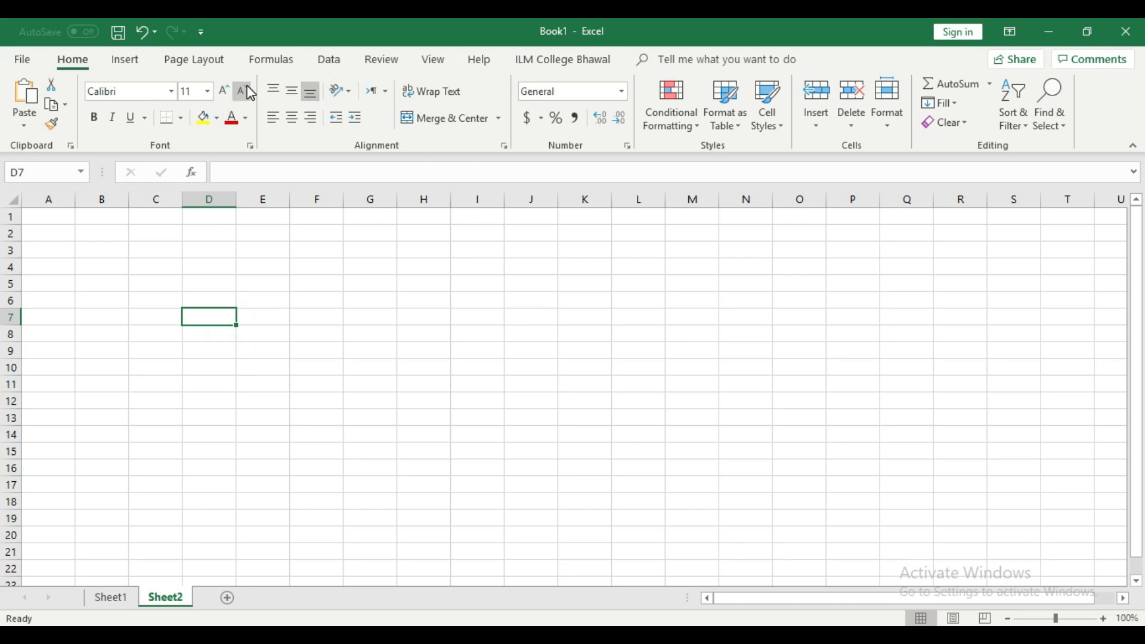
click(126, 59)
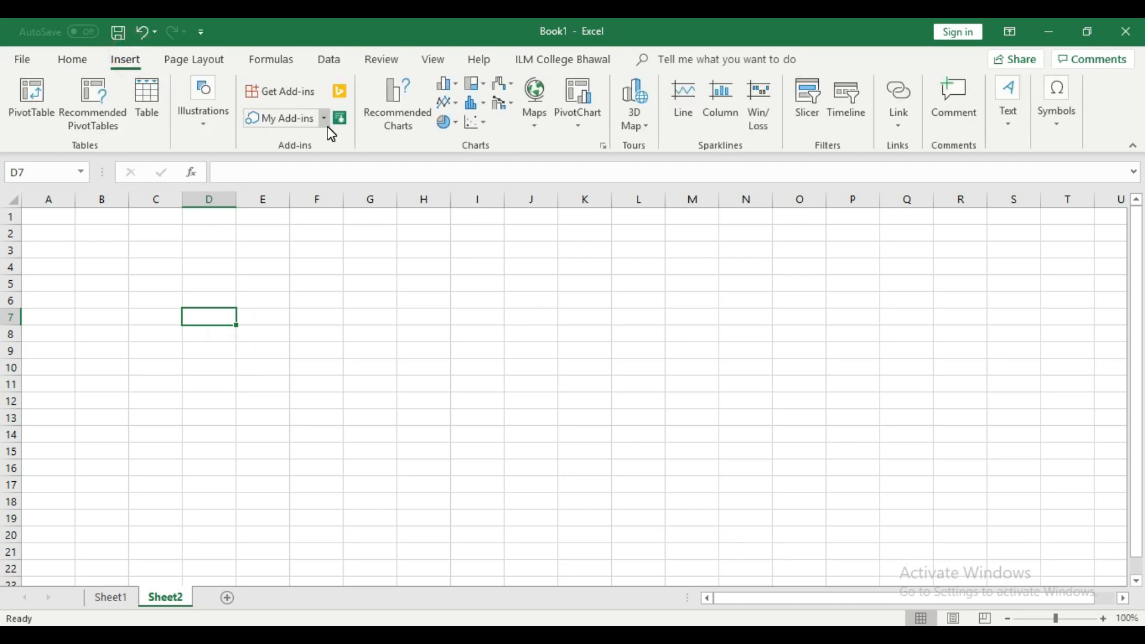
click(208, 122)
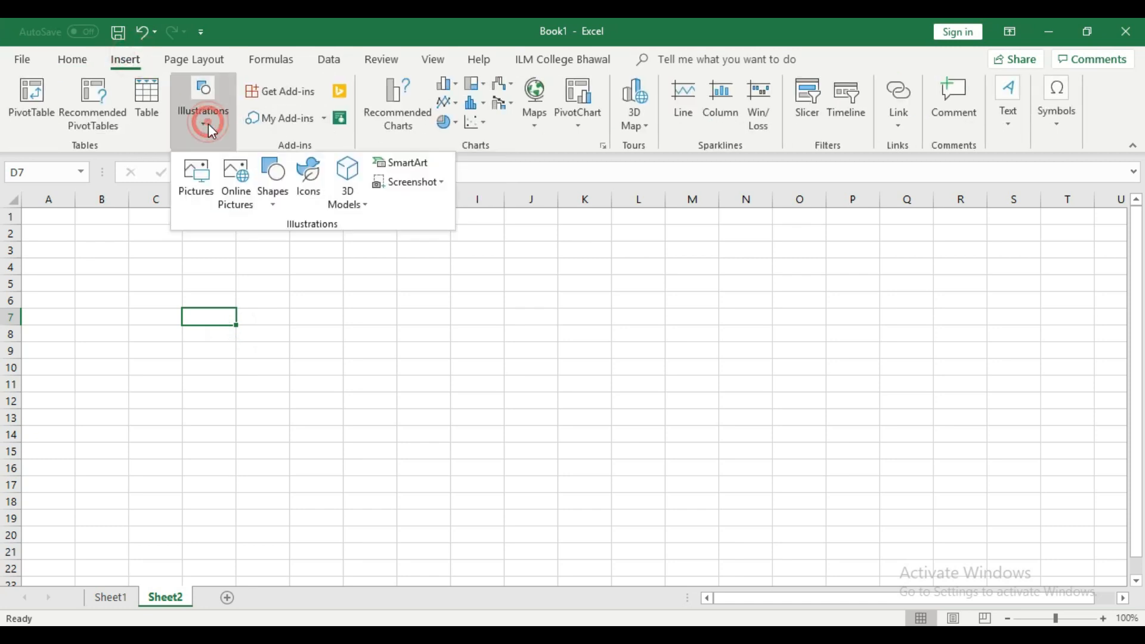
click(274, 177)
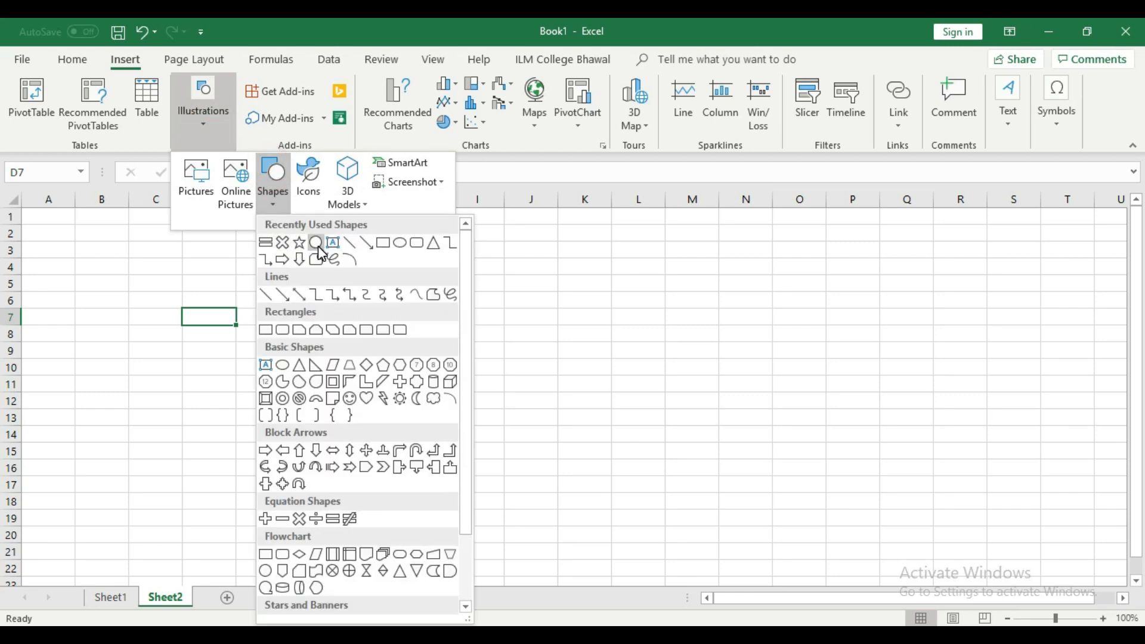
click(268, 329)
mouse_move(73, 233)
mouse_down()
mouse_move(463, 440)
mouse_move(549, 470)
mouse_move(503, 456)
mouse_up()
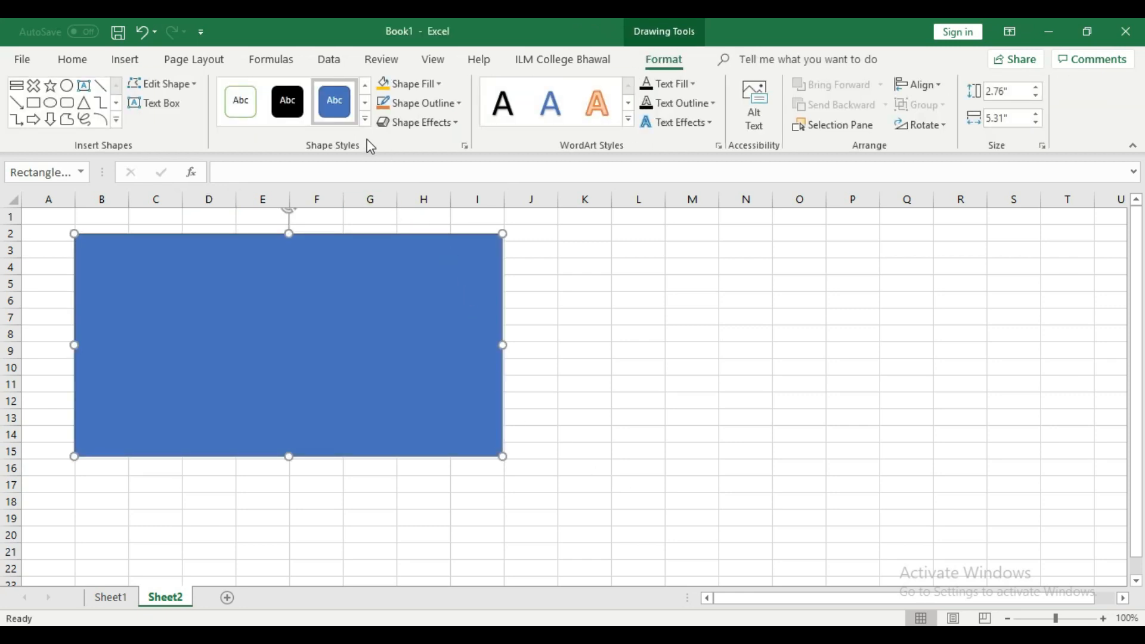
Apply the black Intense Effect theme style to the rectangle.
click(365, 120)
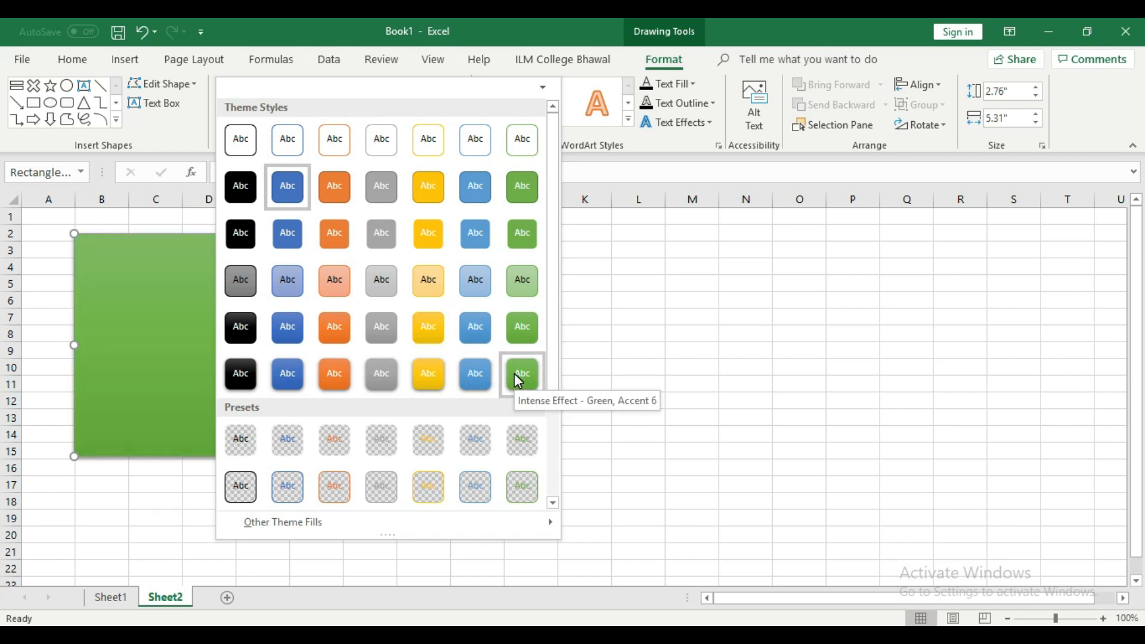
click(256, 374)
click(620, 353)
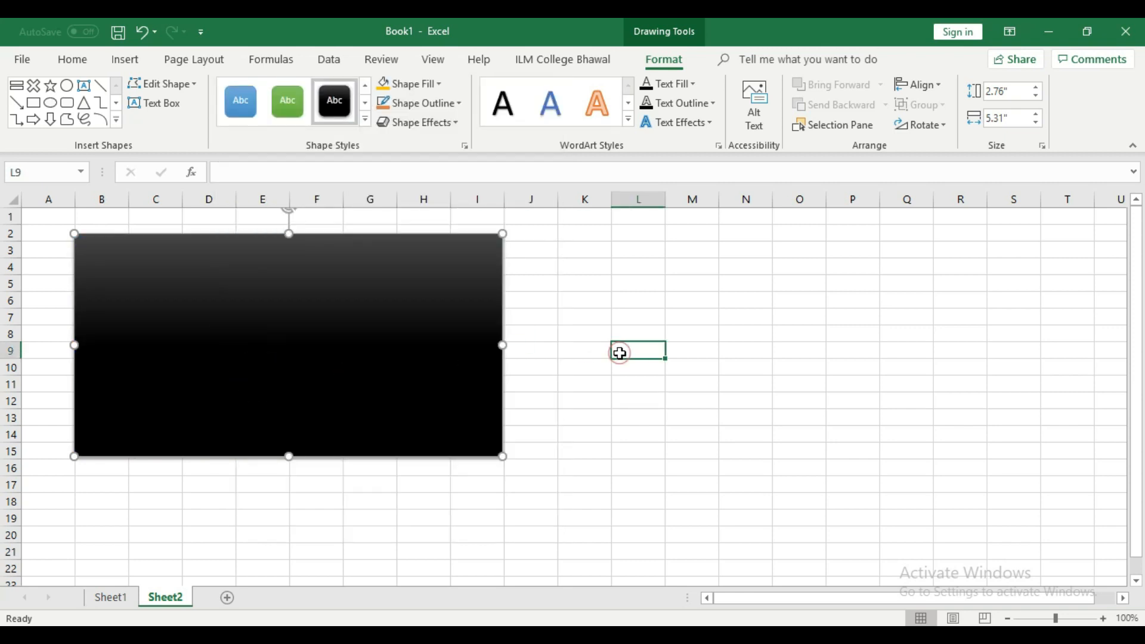
click(357, 353)
click(639, 303)
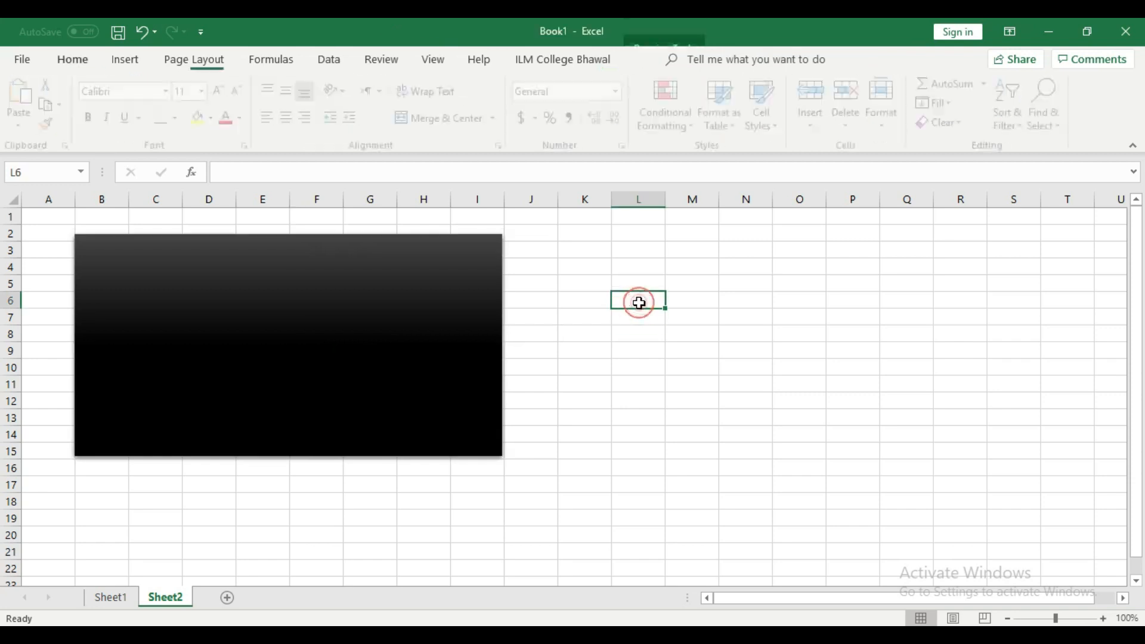
Insert a five-pointed star about 2.26" high and 2.93" wide on the rectangle and shift it slightly left and up.
click(127, 59)
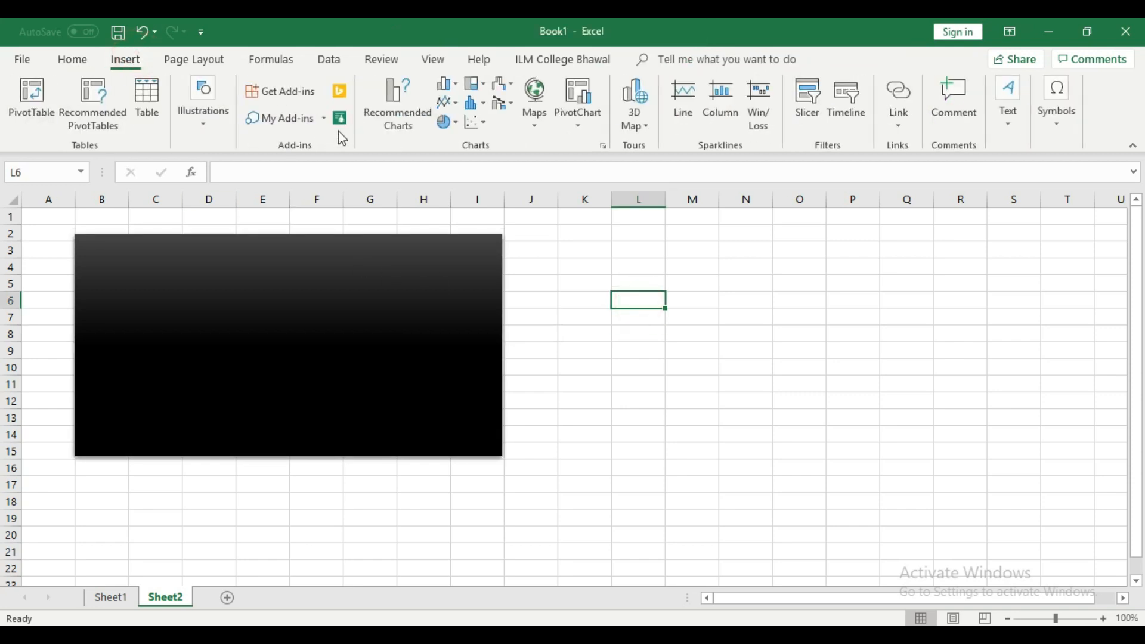
click(195, 119)
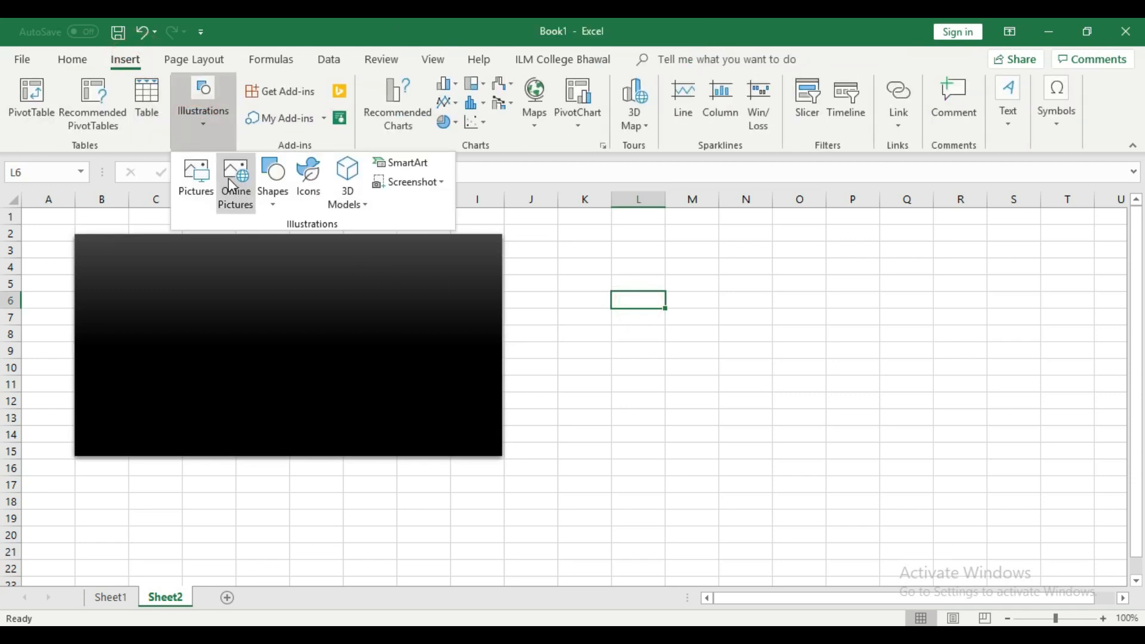
click(275, 197)
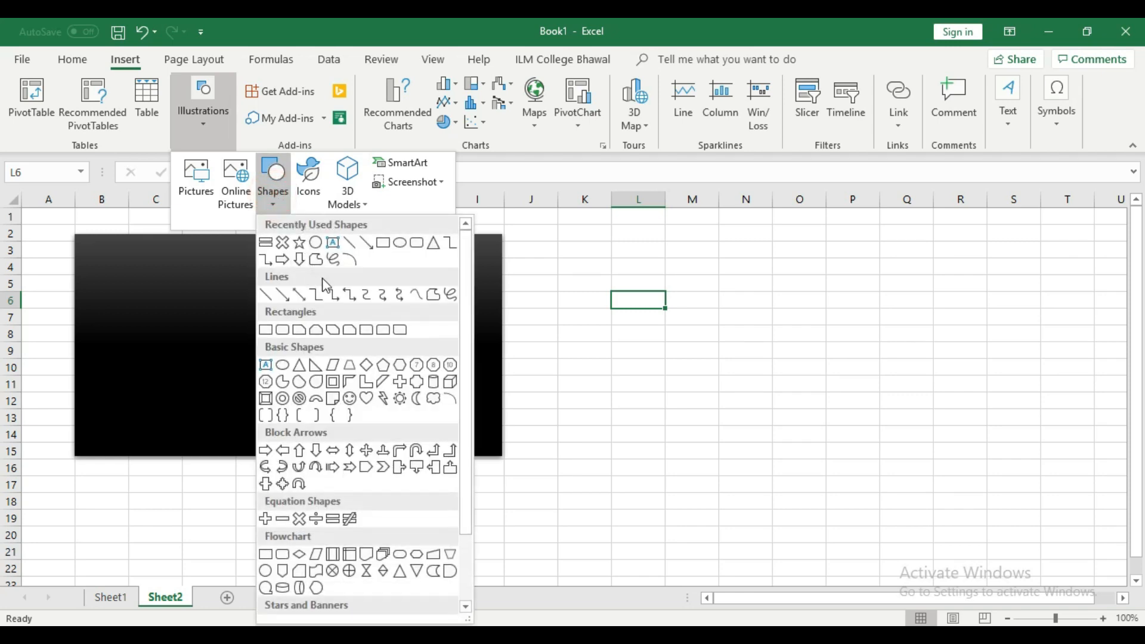
click(300, 243)
mouse_move(184, 253)
mouse_down()
mouse_move(255, 294)
mouse_move(414, 434)
mouse_up()
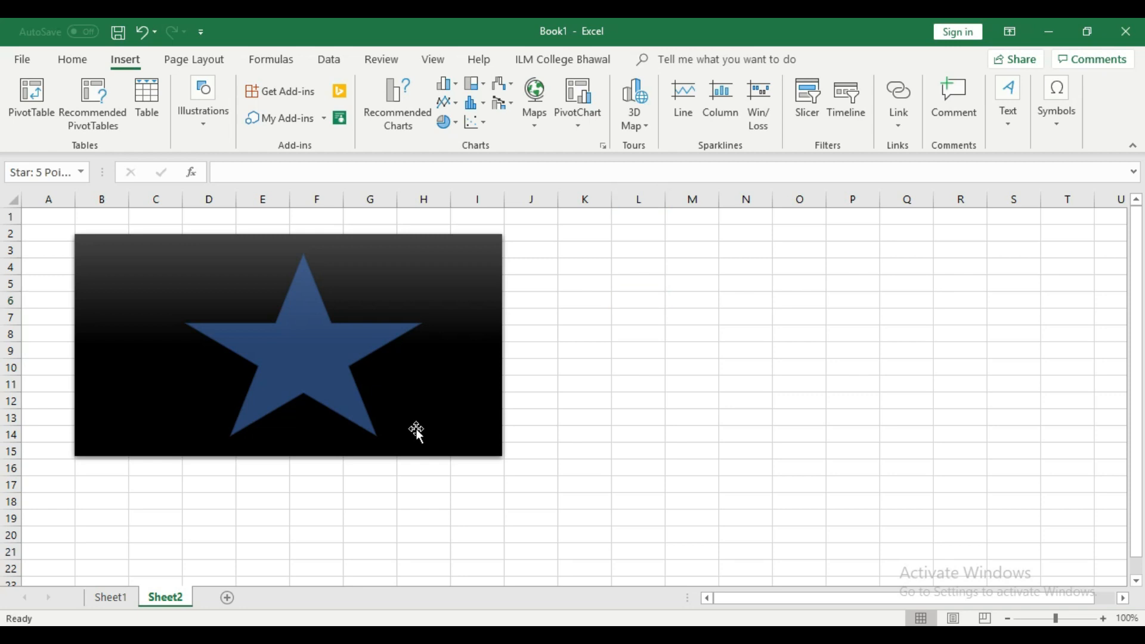
drag(340, 352, 319, 350)
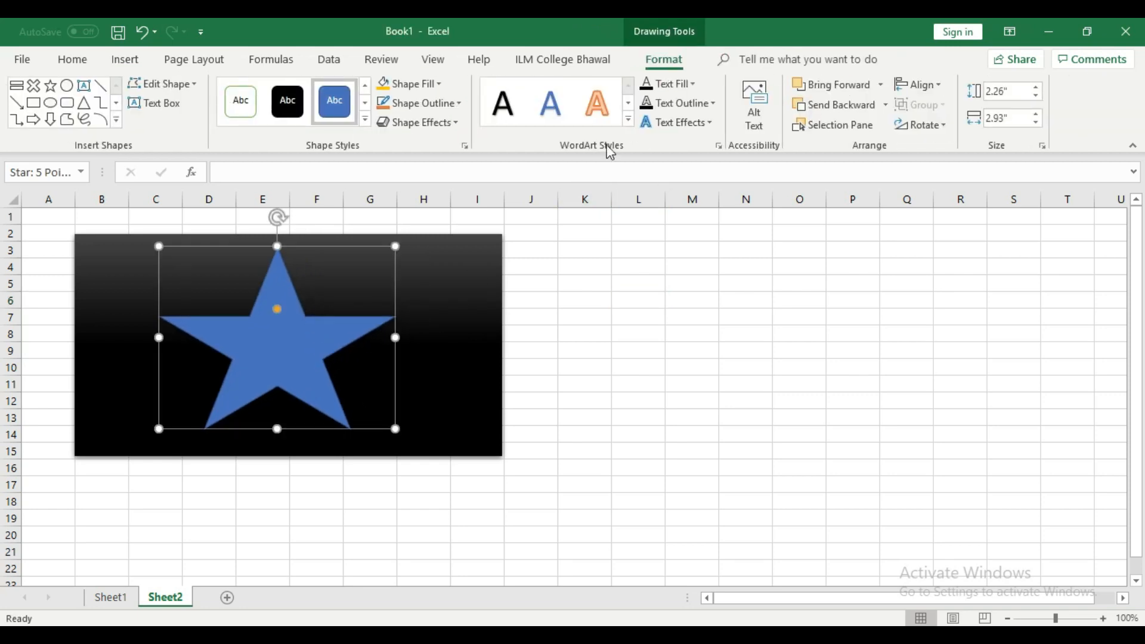
Fill the star with the standard light blue colour.
click(438, 84)
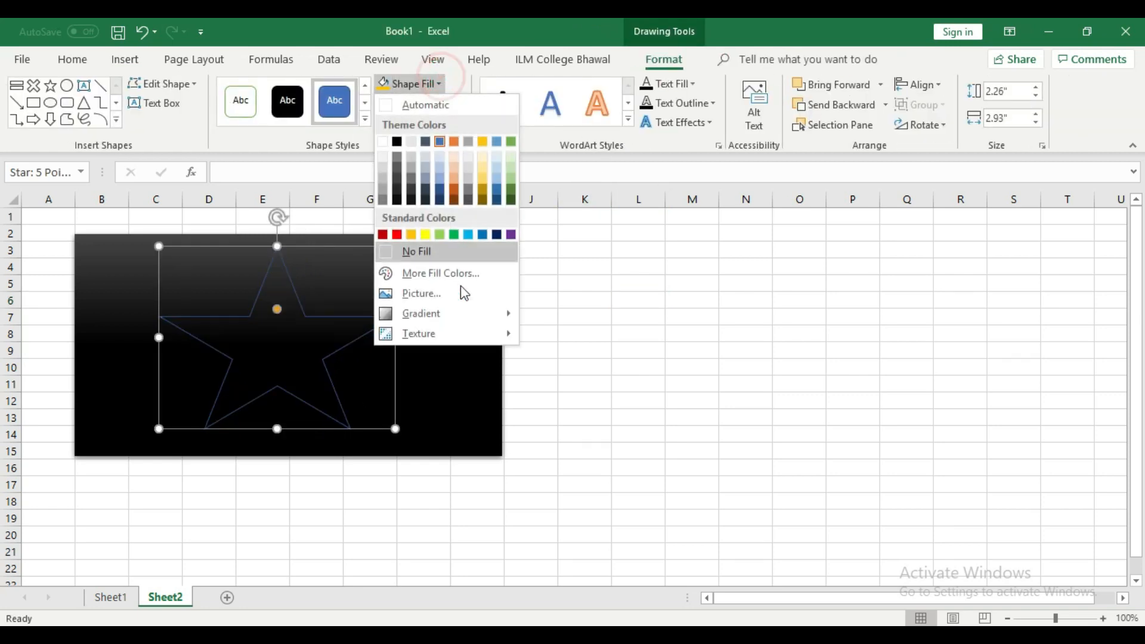
click(469, 236)
click(635, 408)
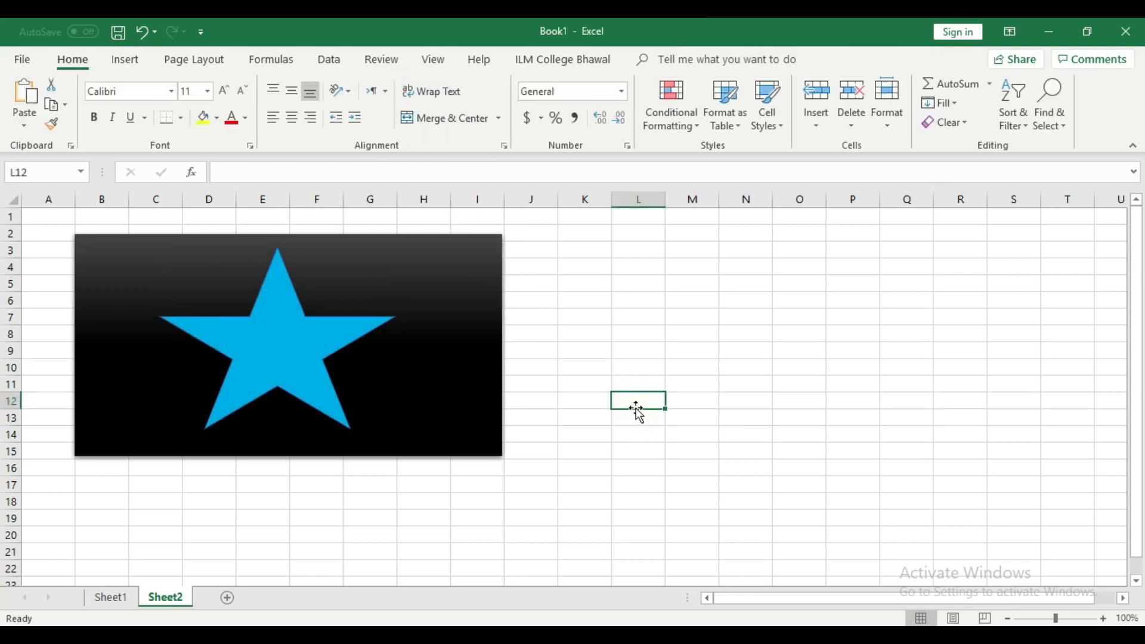